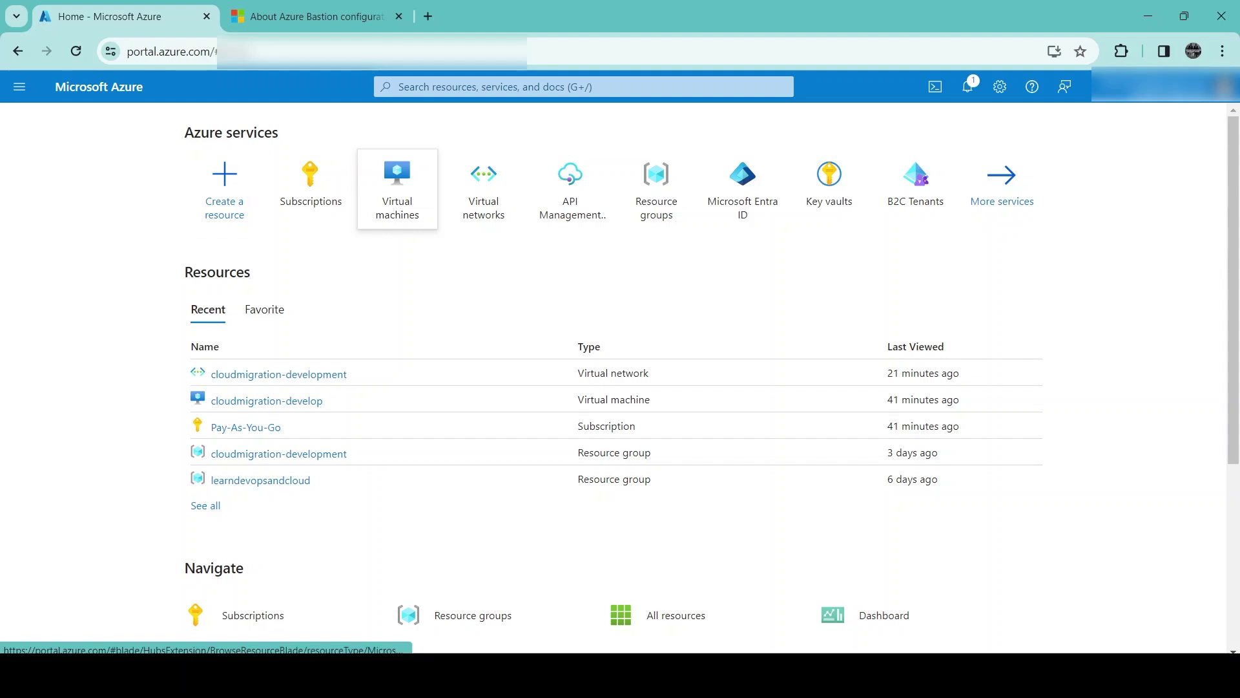
Open the Bastion page of the cloudmigration-develop virtual machine and read the description of what Azure Bastion protects
left_click(397, 187)
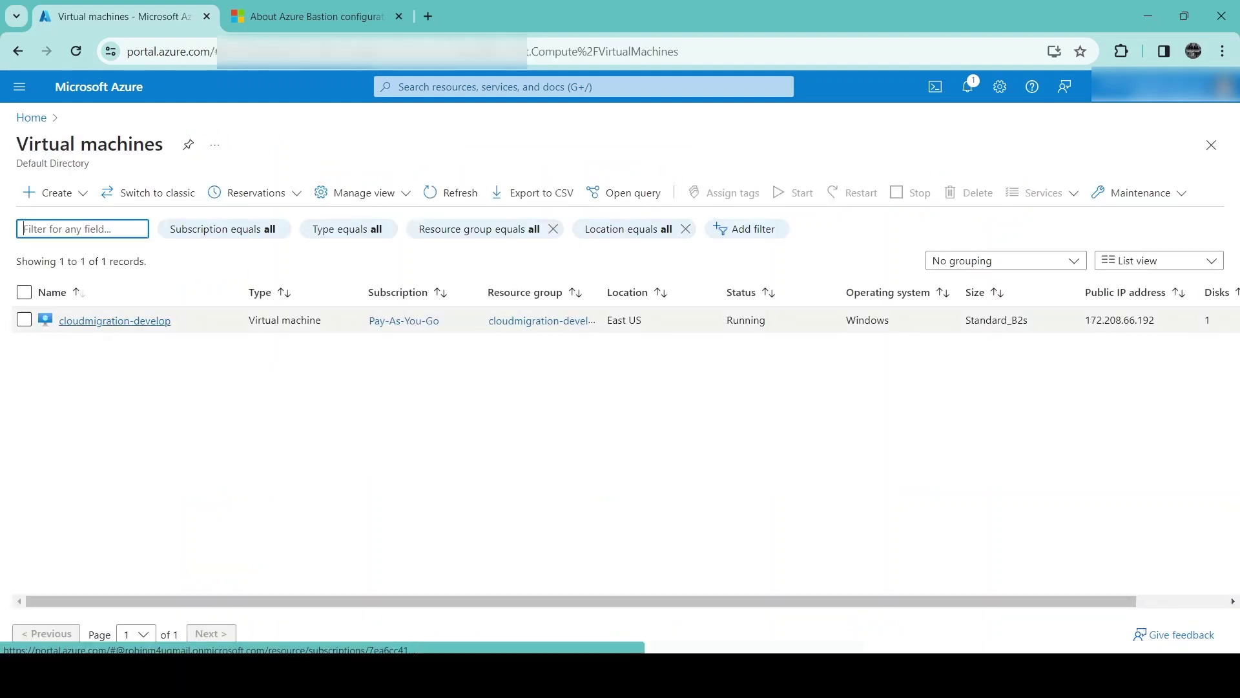
left_click(115, 320)
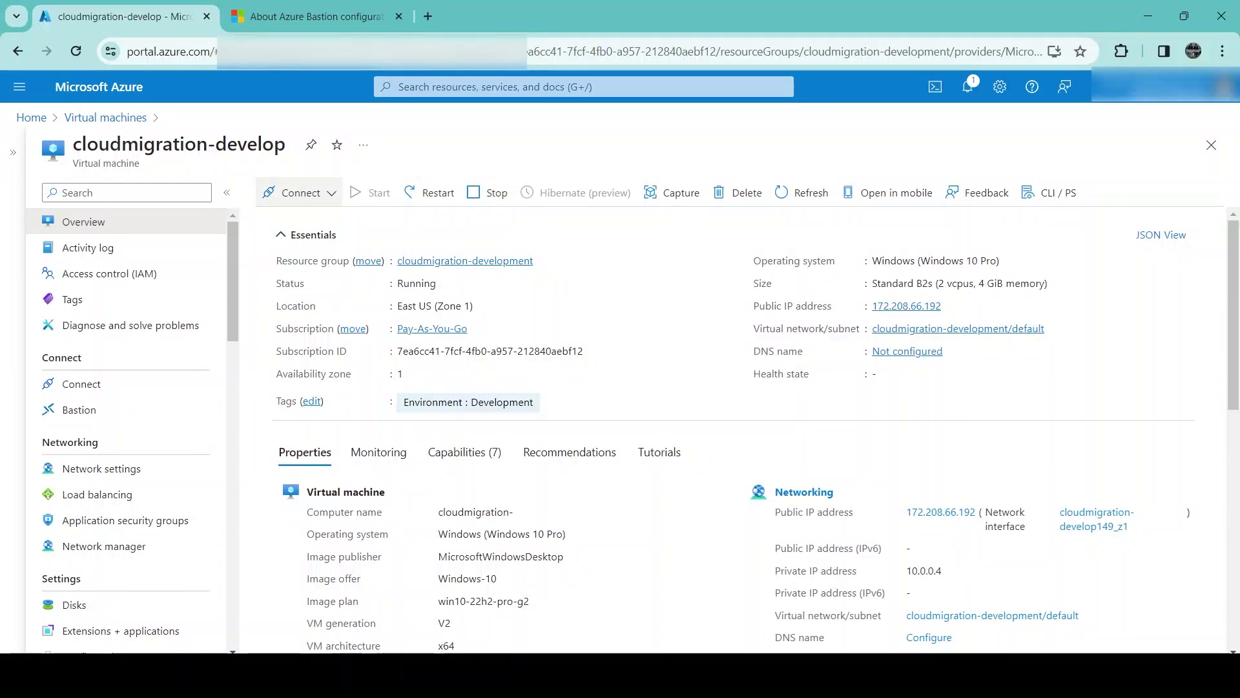
left_click(300, 193)
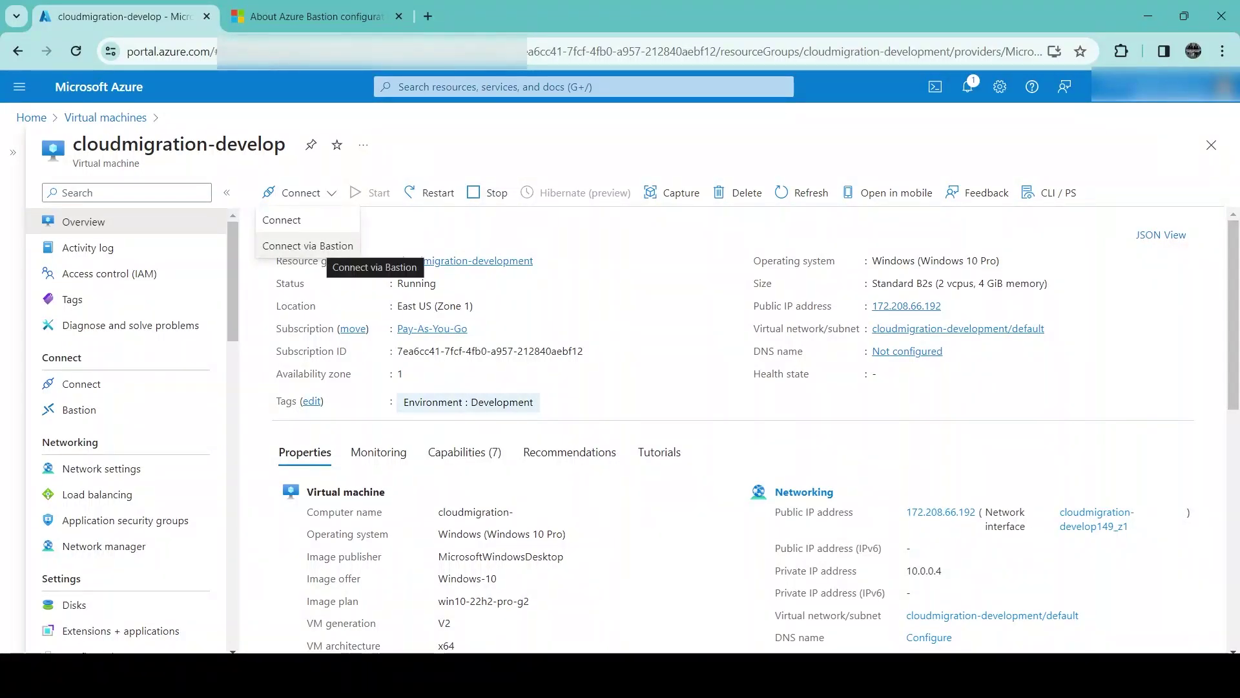
left_click(323, 165)
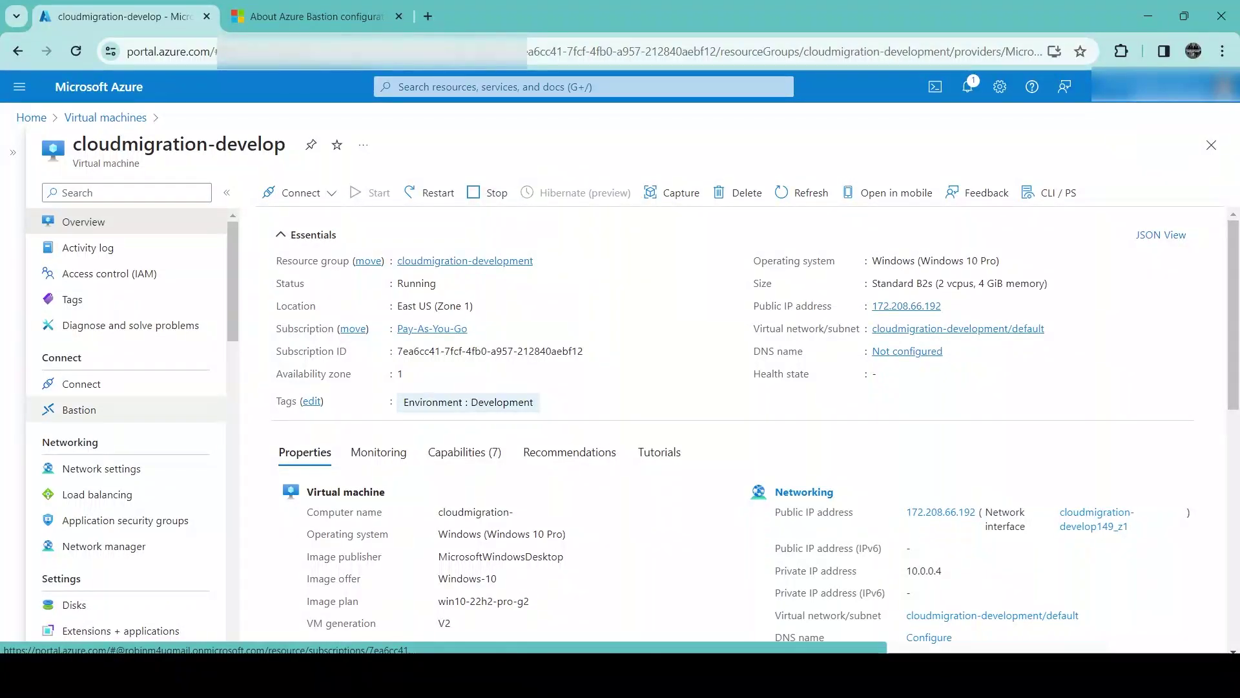
left_click(79, 410)
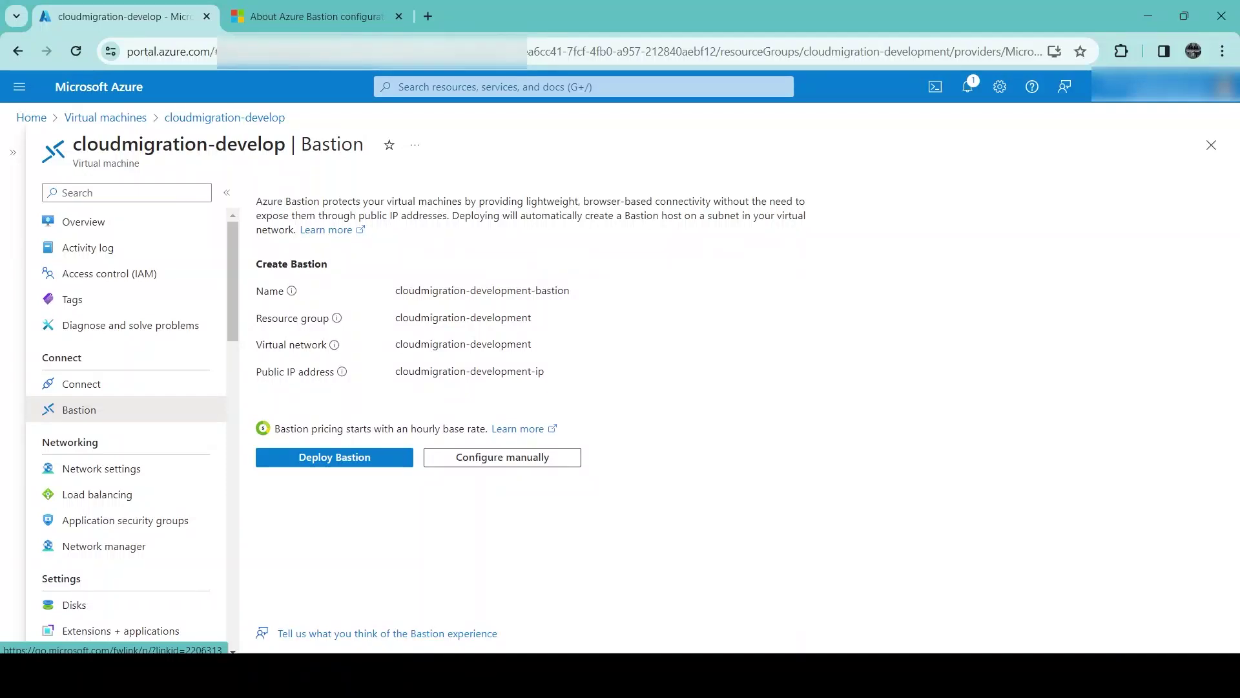
left_click_drag(256, 201, 449, 216)
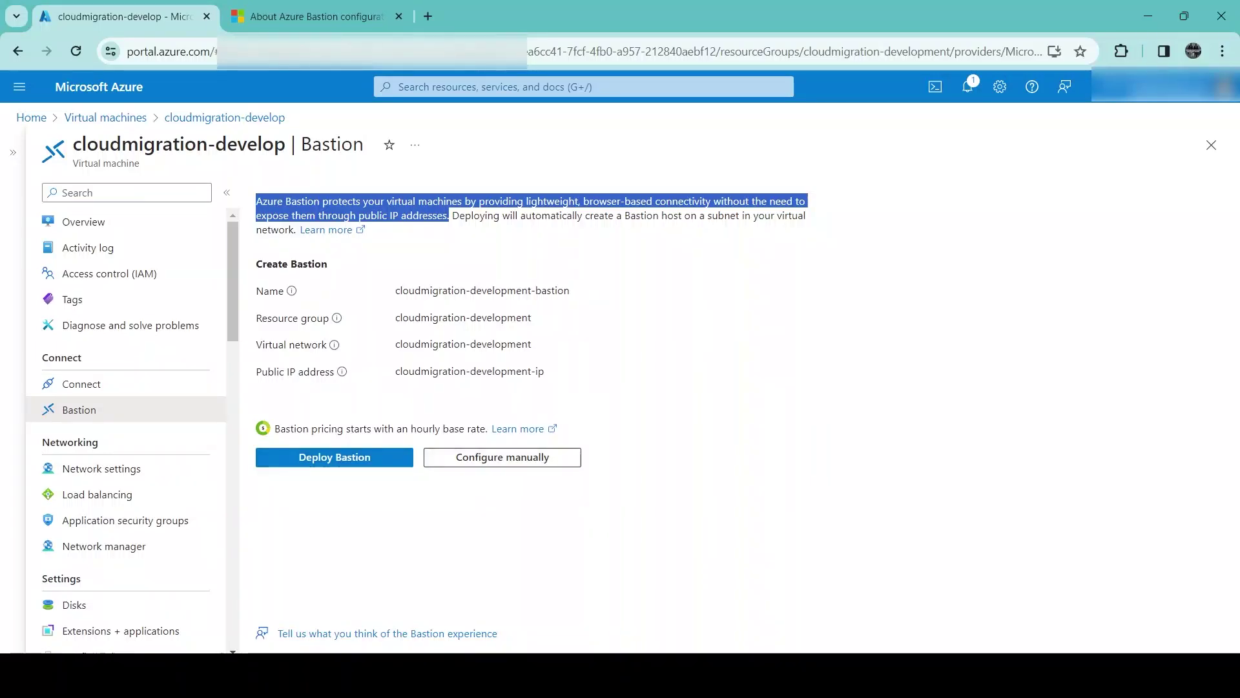
Start a manual Bastion configuration, name the instance cloud-migration-development and choose the Standard tier
left_click(502, 457)
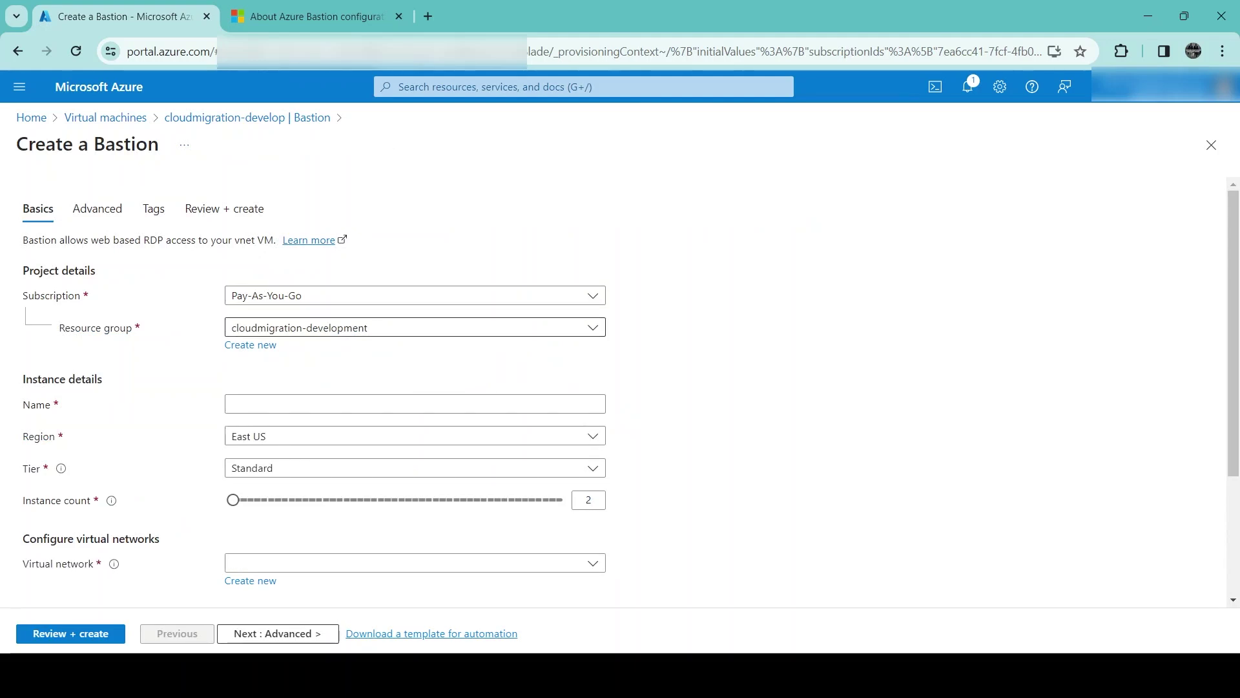
scroll(413, 356, "down", 1)
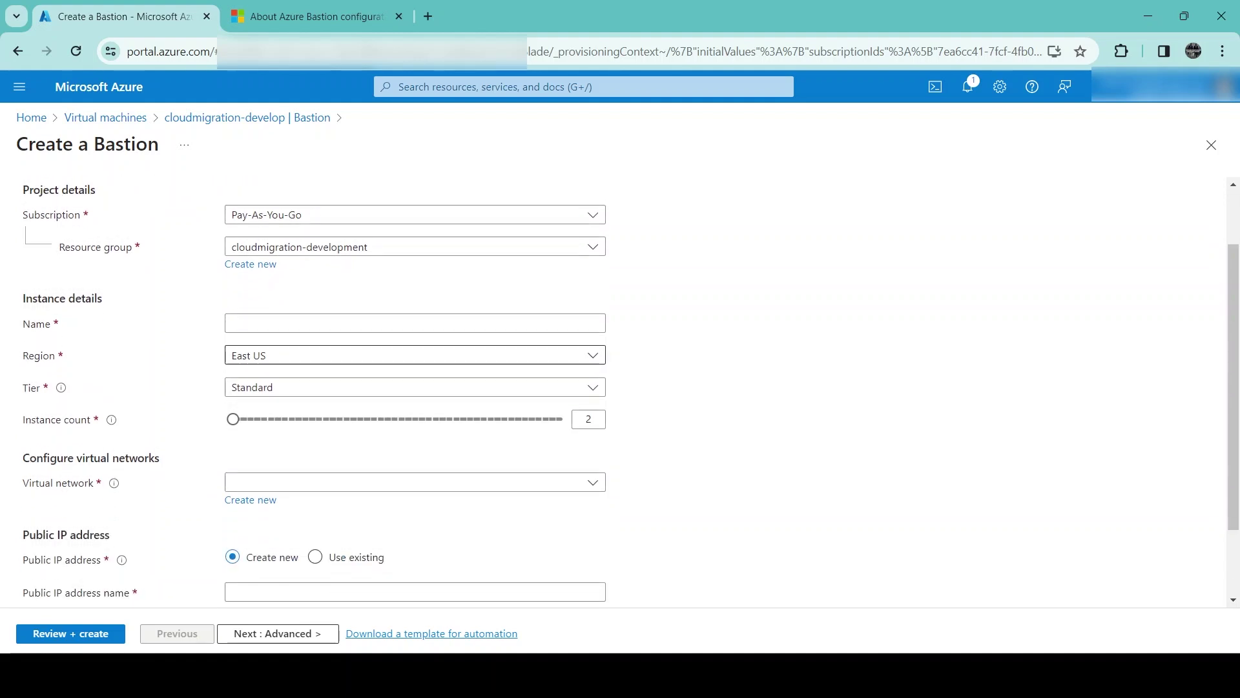
left_click(415, 323)
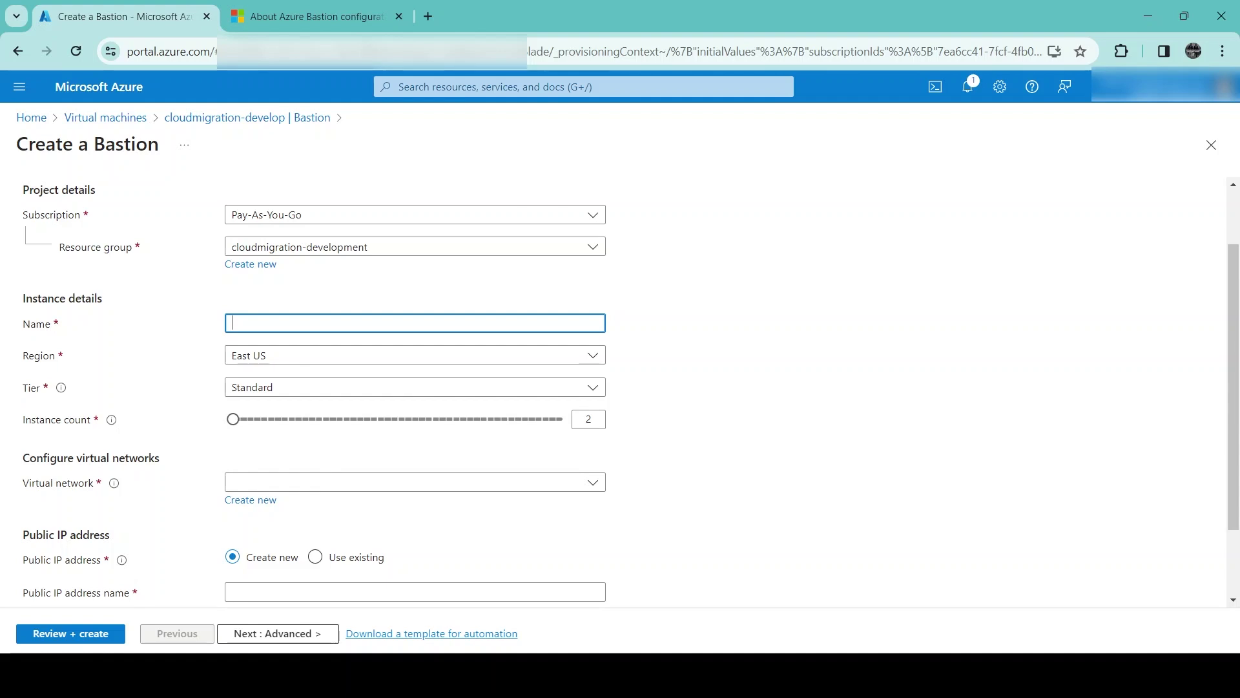
type("cloud-migration-development")
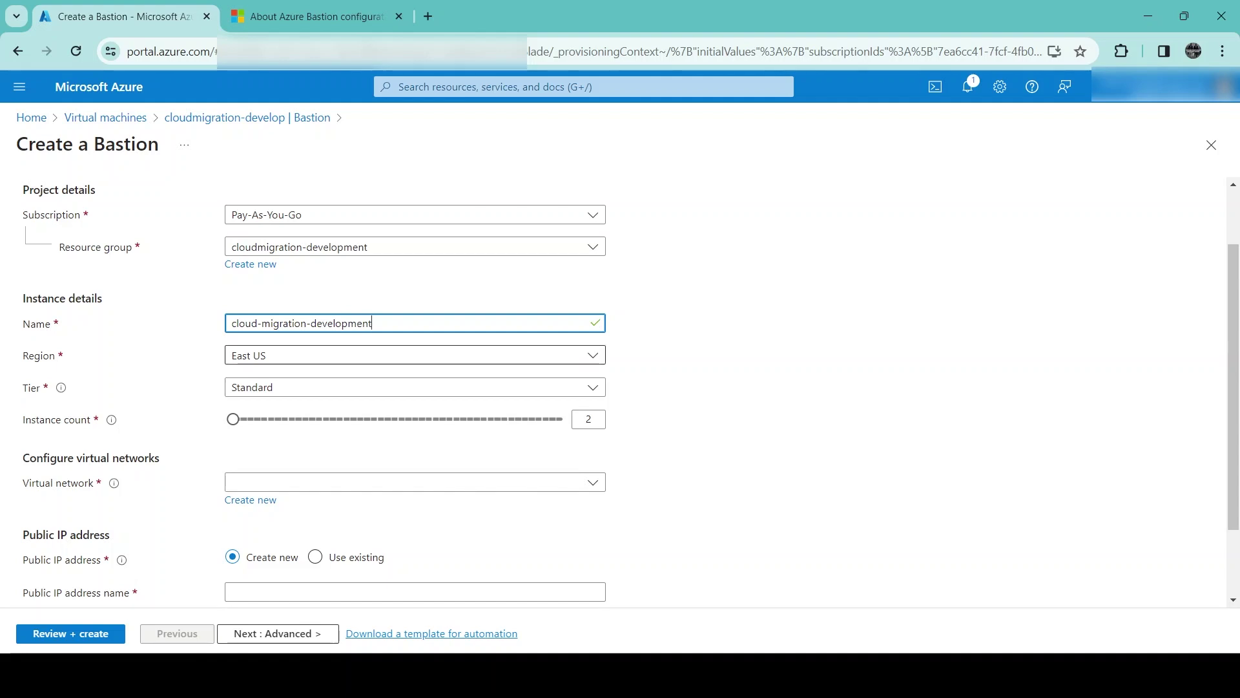
mouse_move(61, 388)
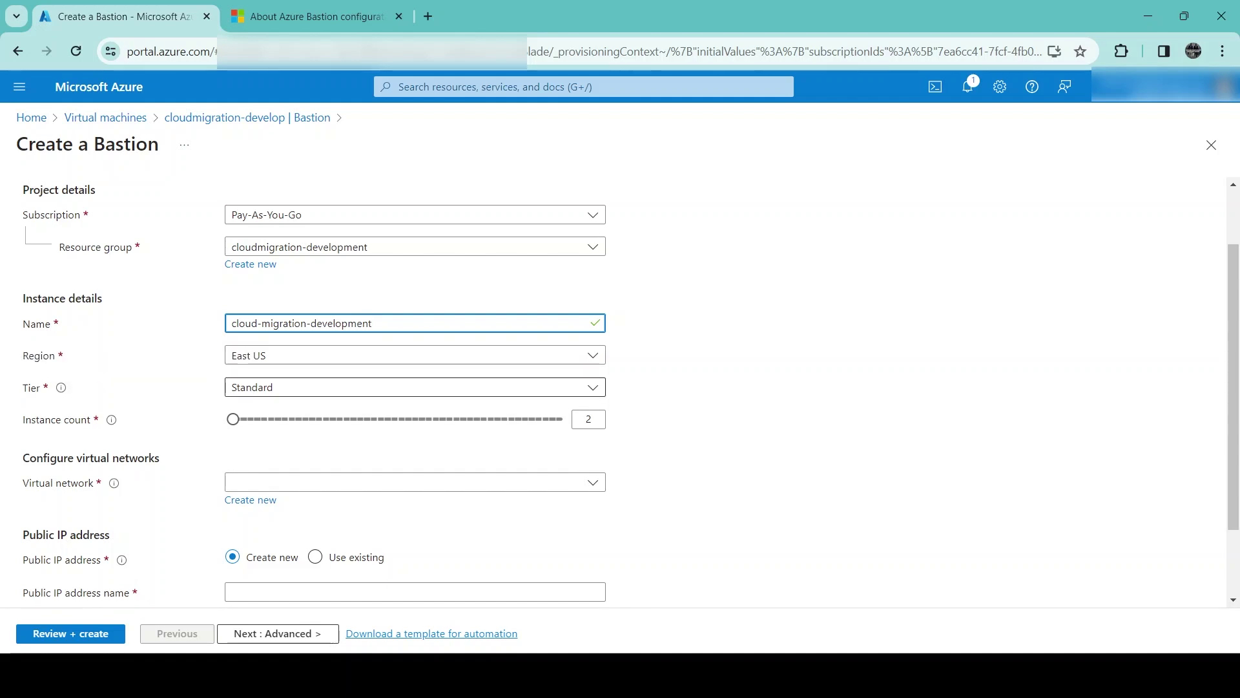
left_click(414, 387)
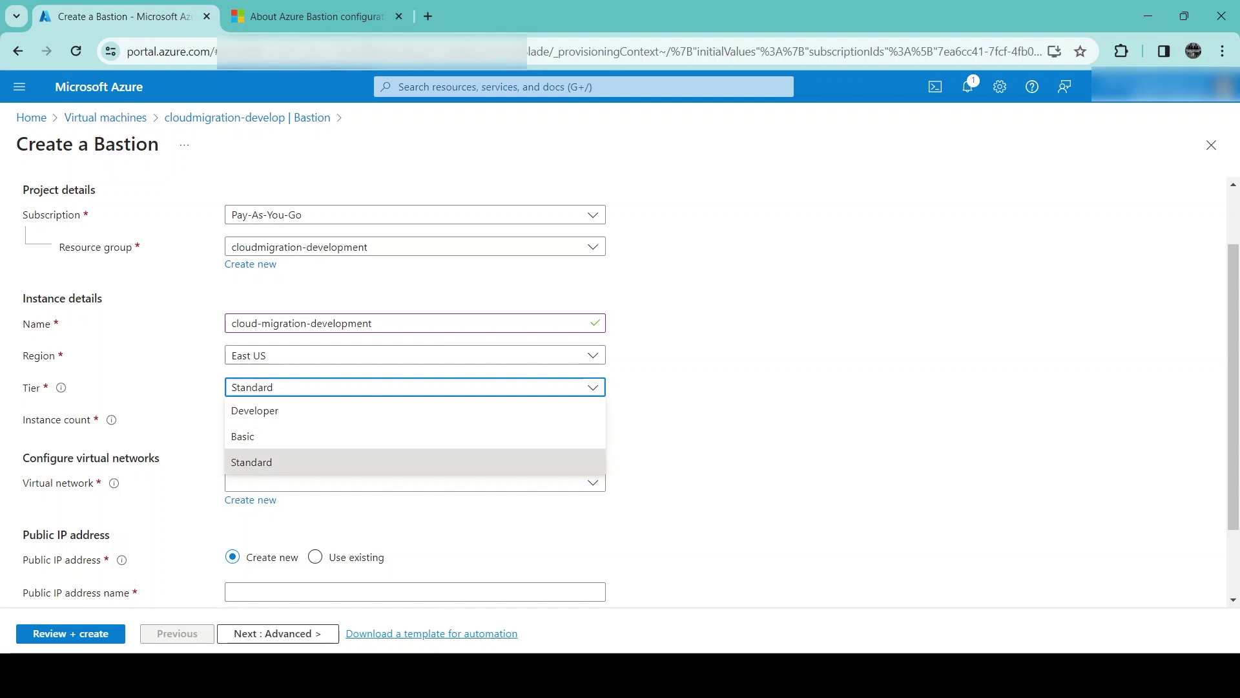
left_click(415, 462)
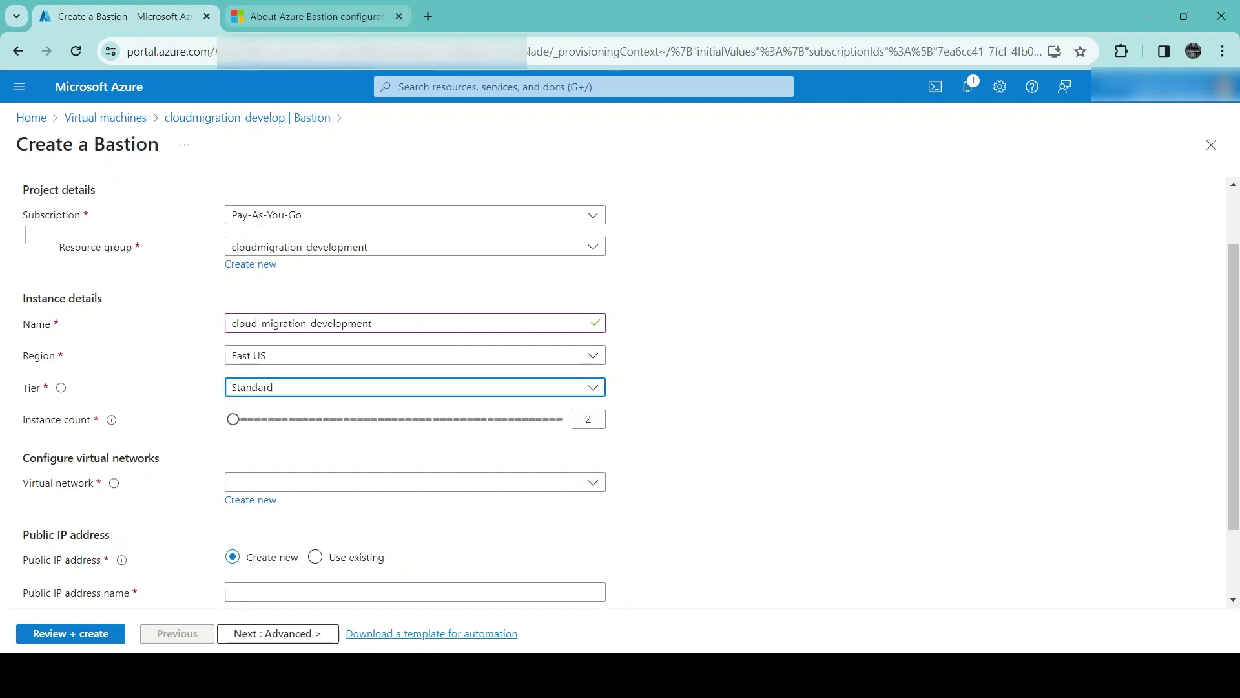
Compare Developer, Basic and Standard SKU features in the Azure Bastion documentation, including file transfer, host scaling and copy/paste, and return to the Bastion creation form
mouse_move(310, 16)
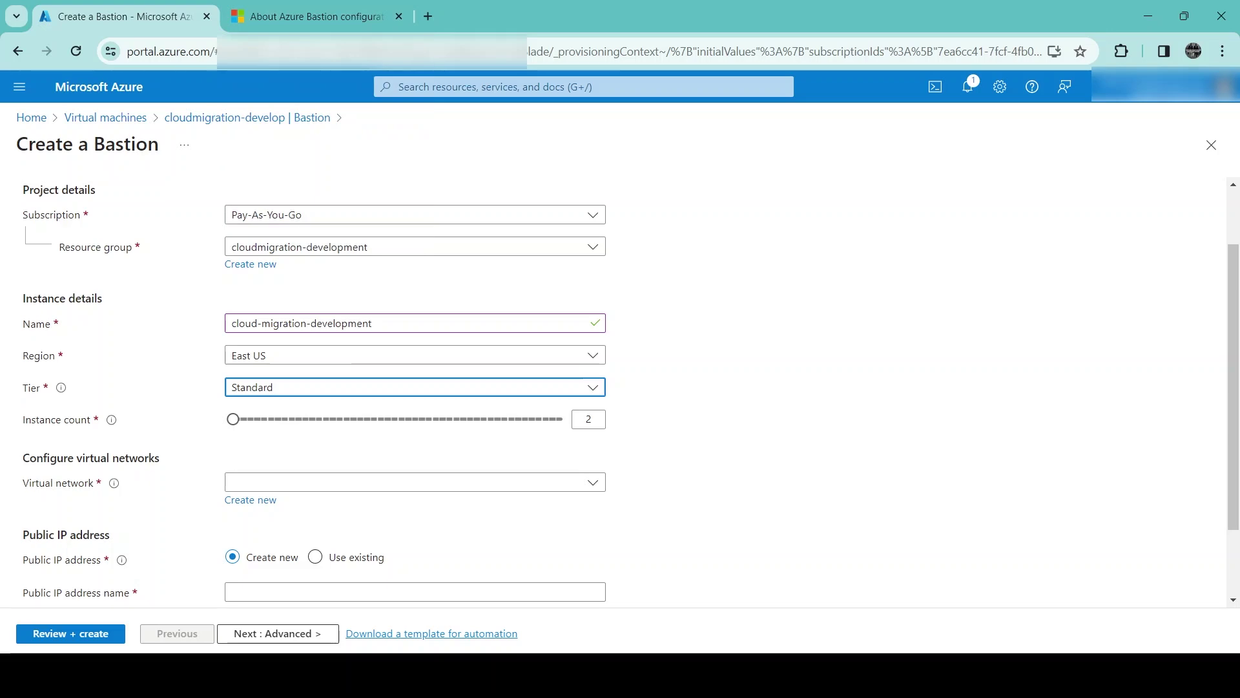
left_click(310, 16)
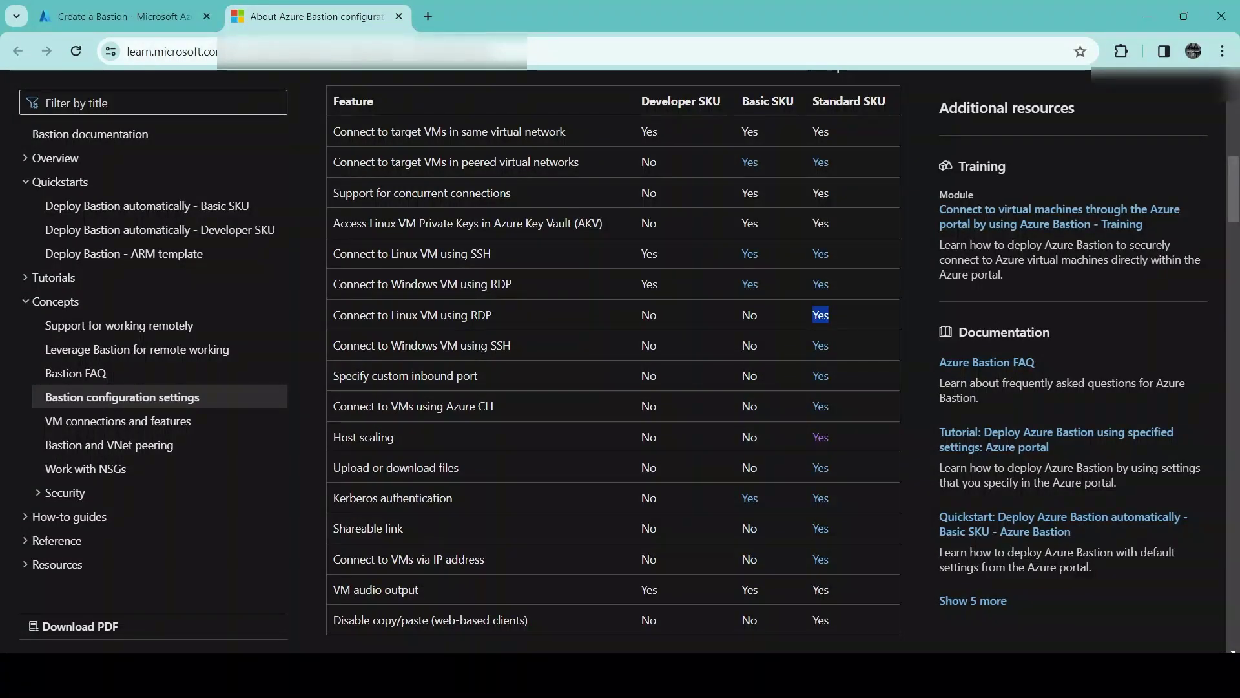
left_click_drag(641, 102, 886, 101)
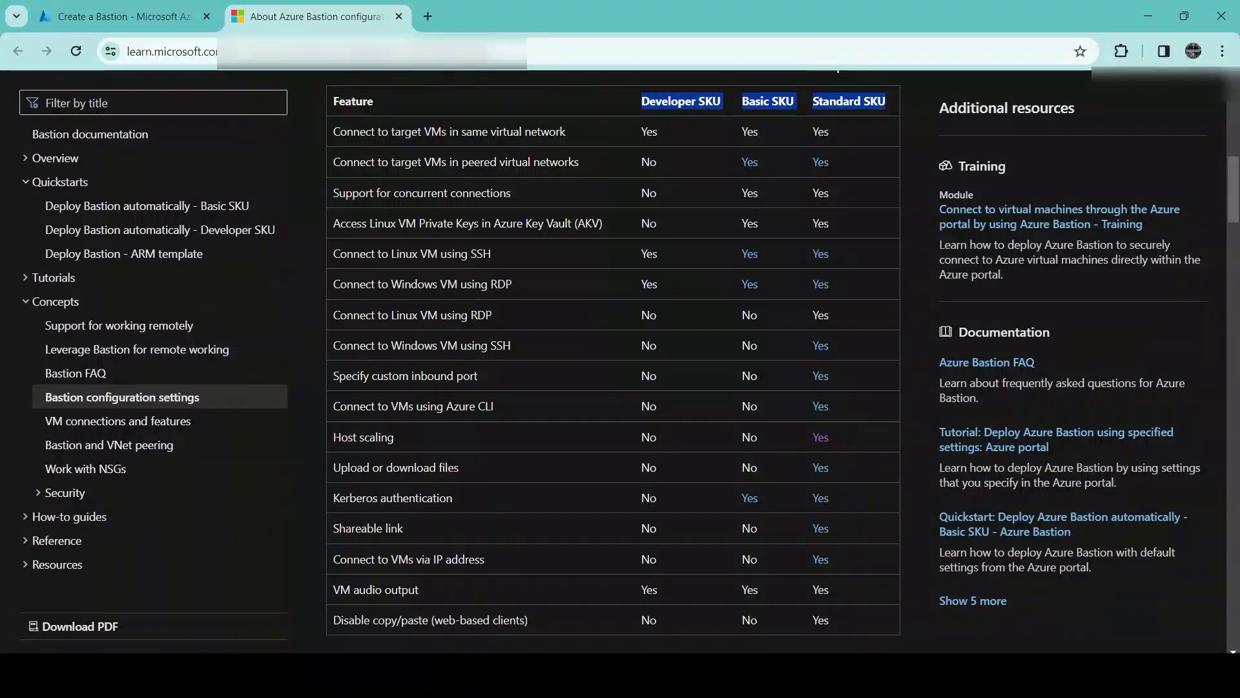
scroll(613, 362, "down", 1)
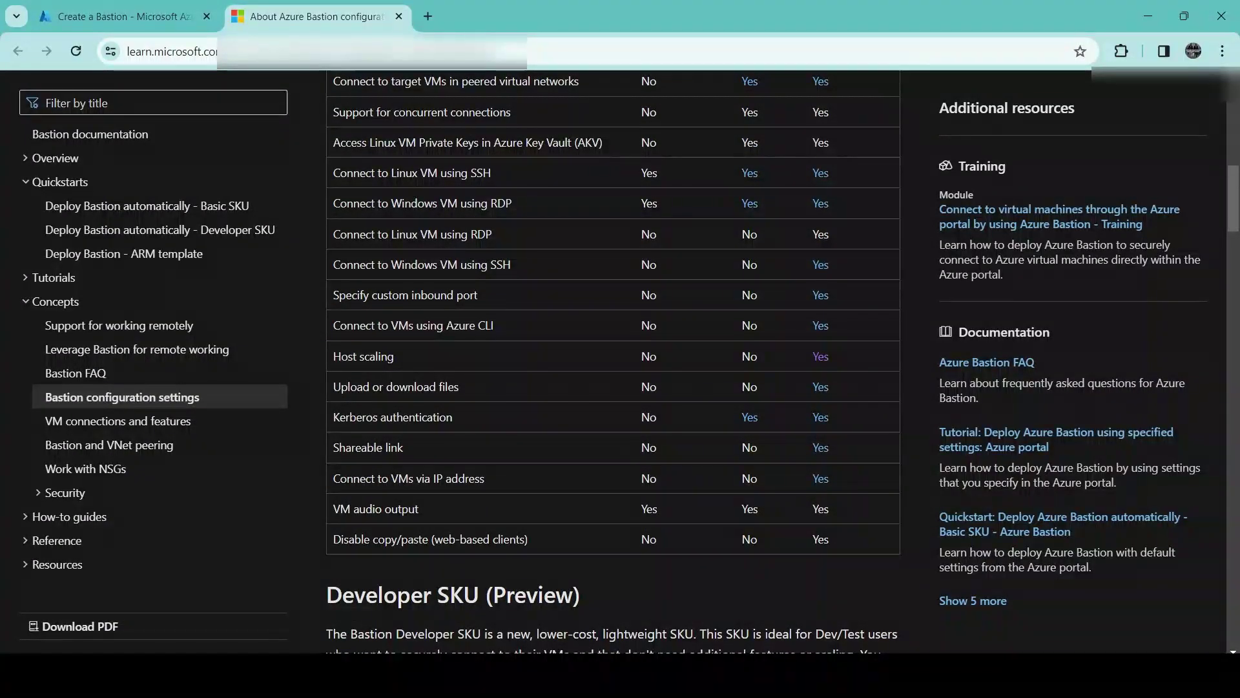
left_click_drag(333, 539, 528, 540)
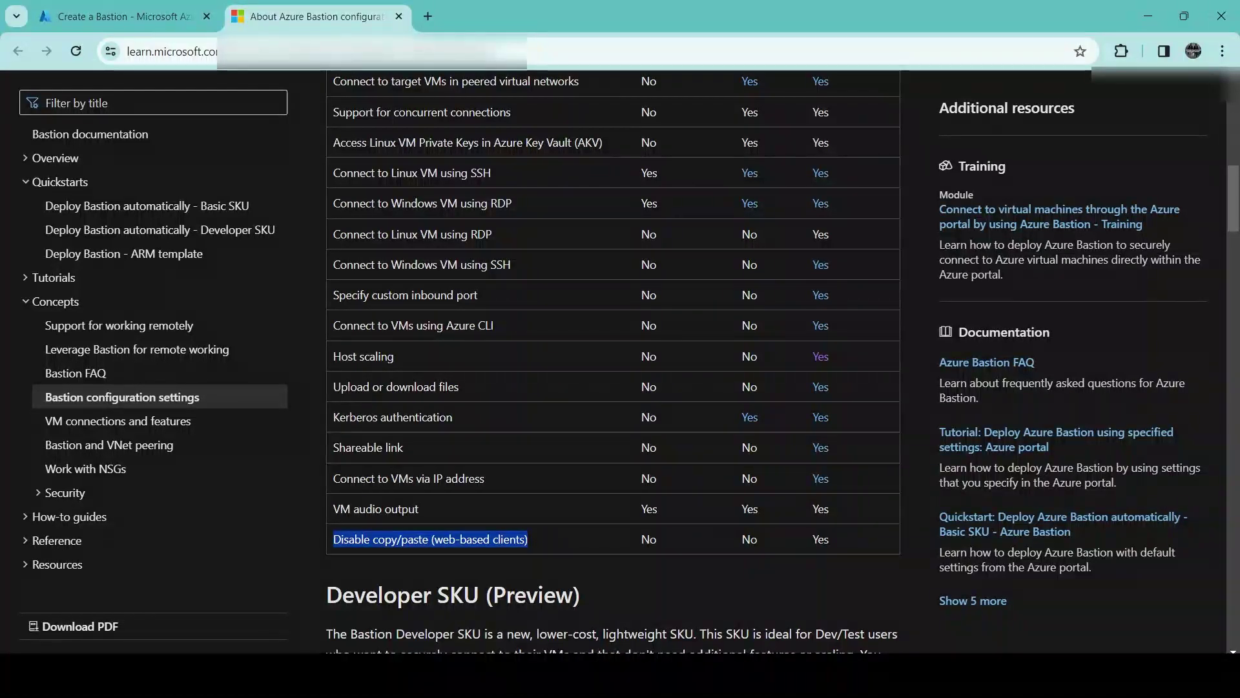
left_click(529, 540)
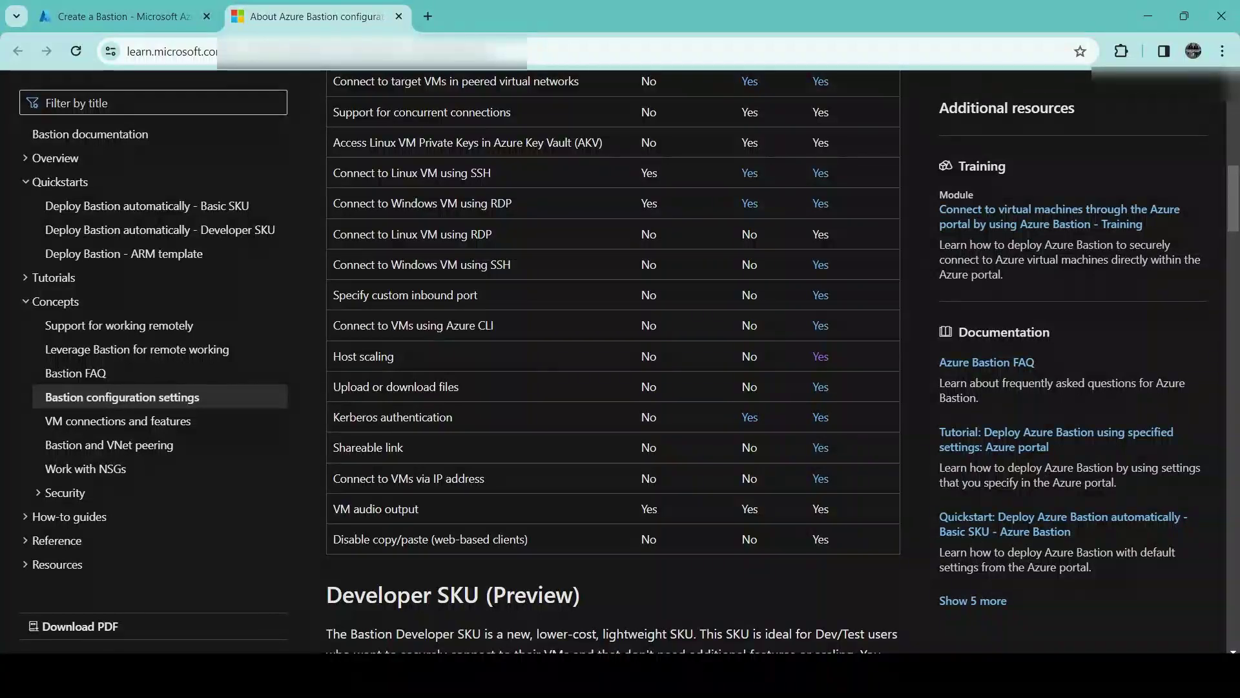
left_click_drag(340, 509, 419, 509)
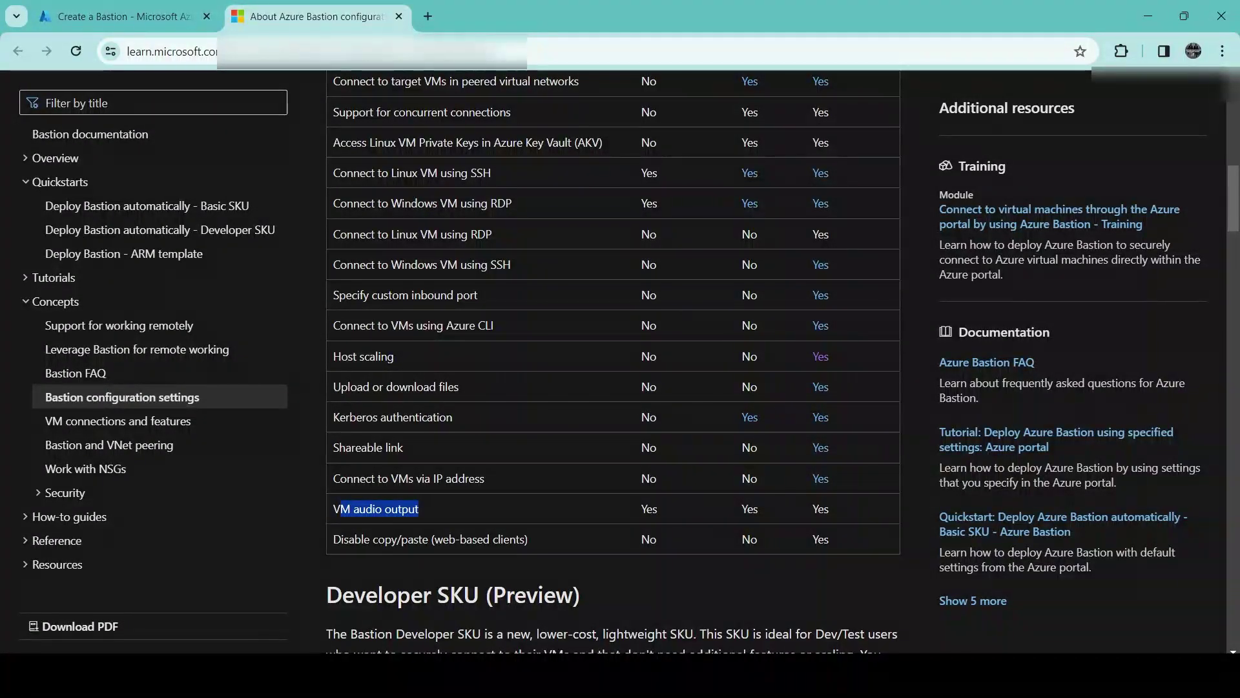
left_click_drag(641, 509, 830, 509)
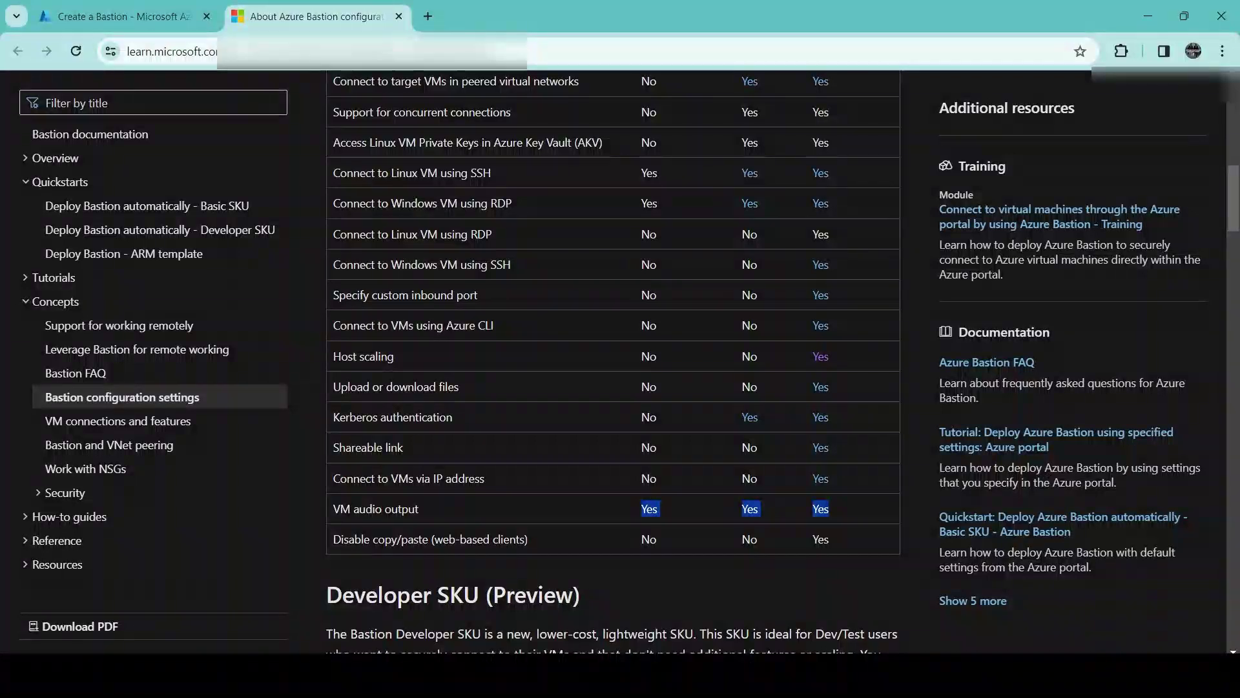
left_click_drag(333, 447, 403, 447)
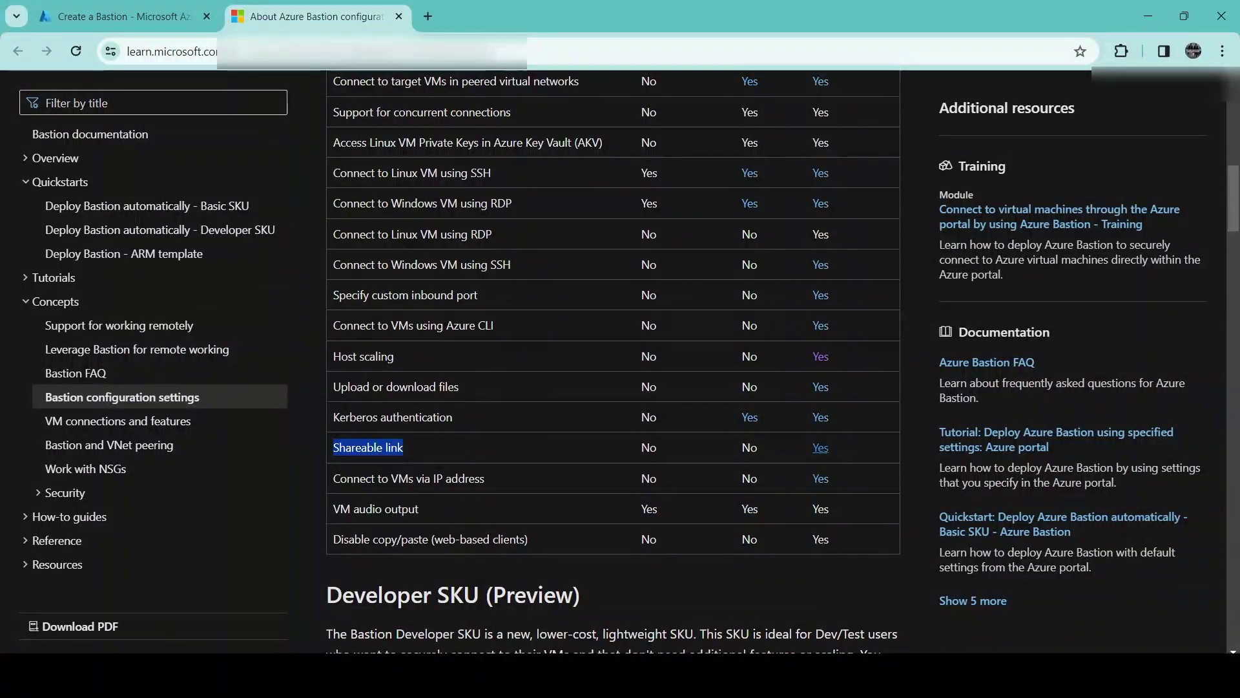
scroll(820, 447, "up", 1)
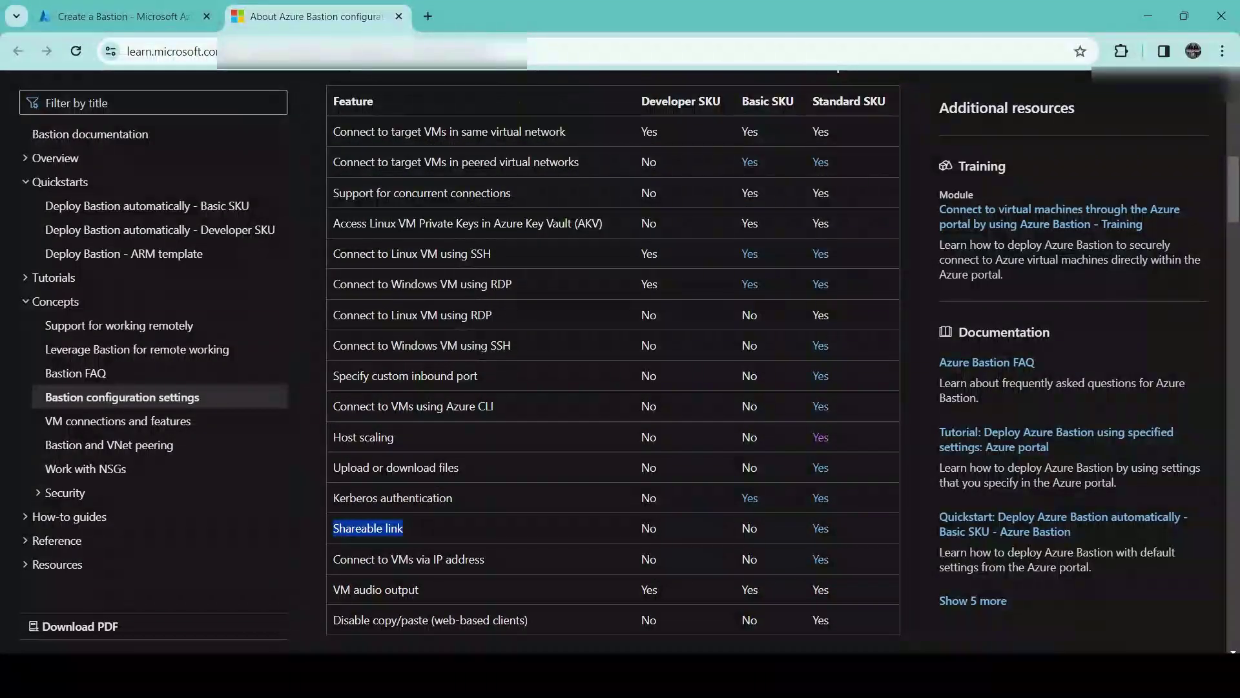
left_click_drag(334, 467, 458, 467)
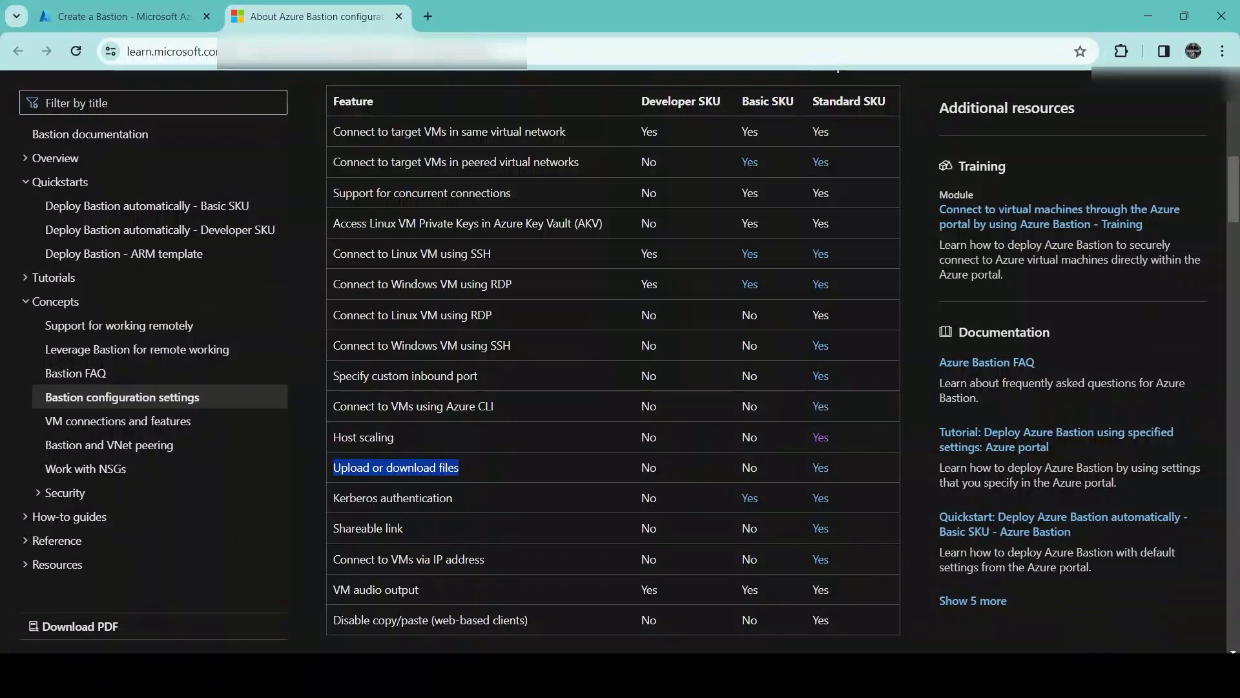
left_click_drag(811, 467, 830, 467)
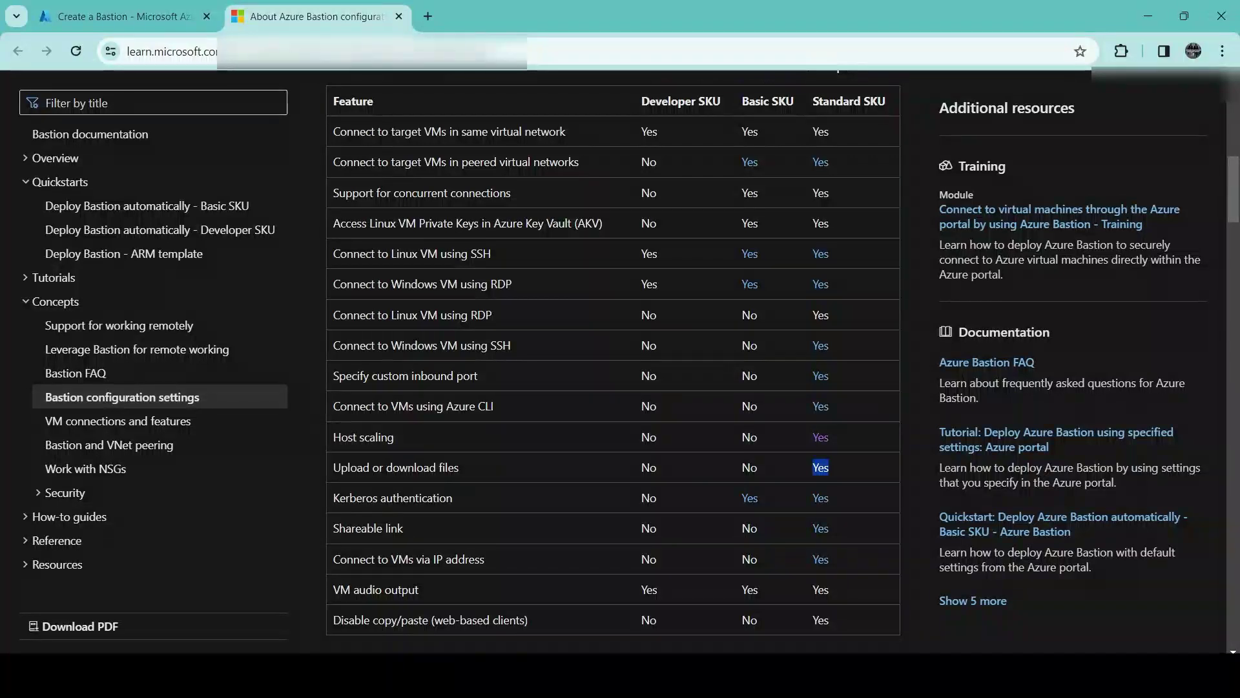
left_click_drag(333, 438, 394, 437)
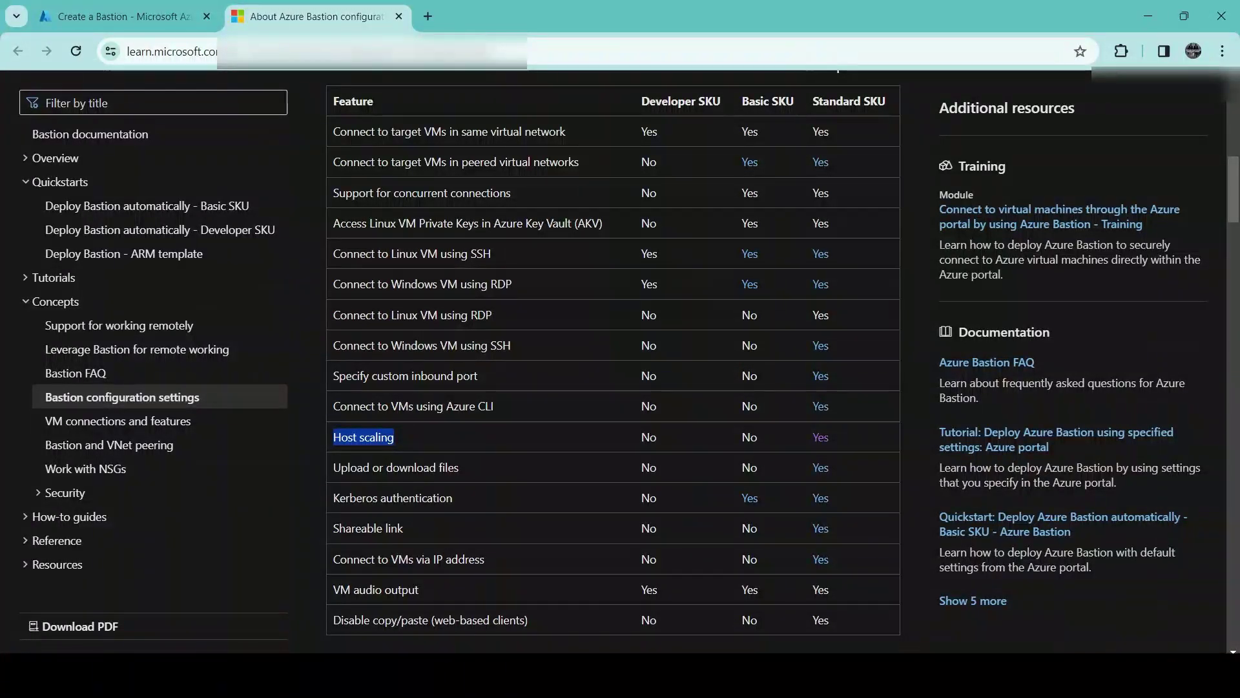
left_click_drag(333, 315, 493, 315)
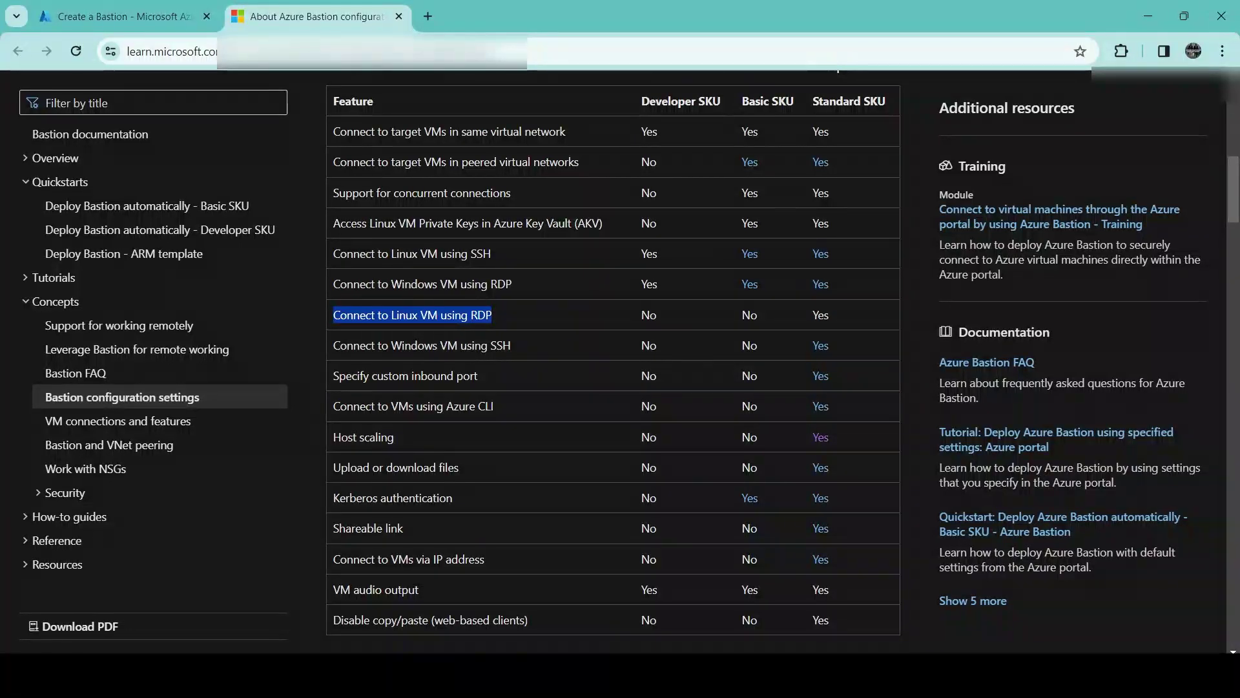
scroll(613, 362, "down", 1)
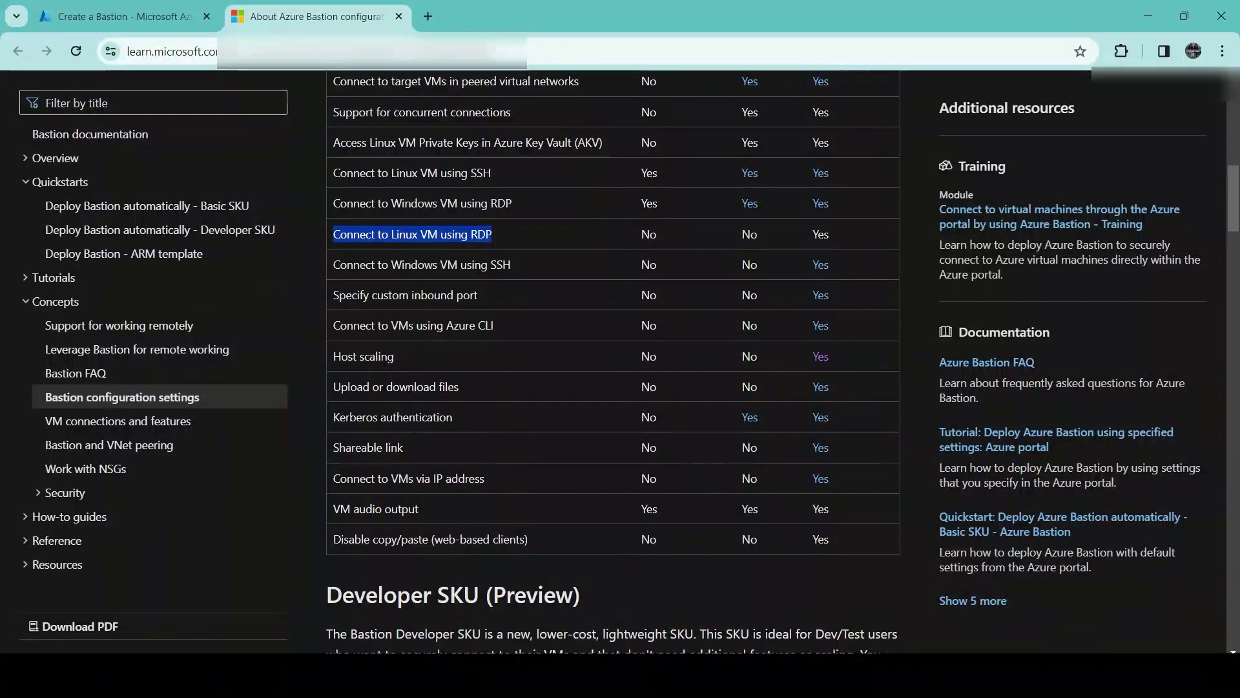
scroll(613, 362, "up", 1)
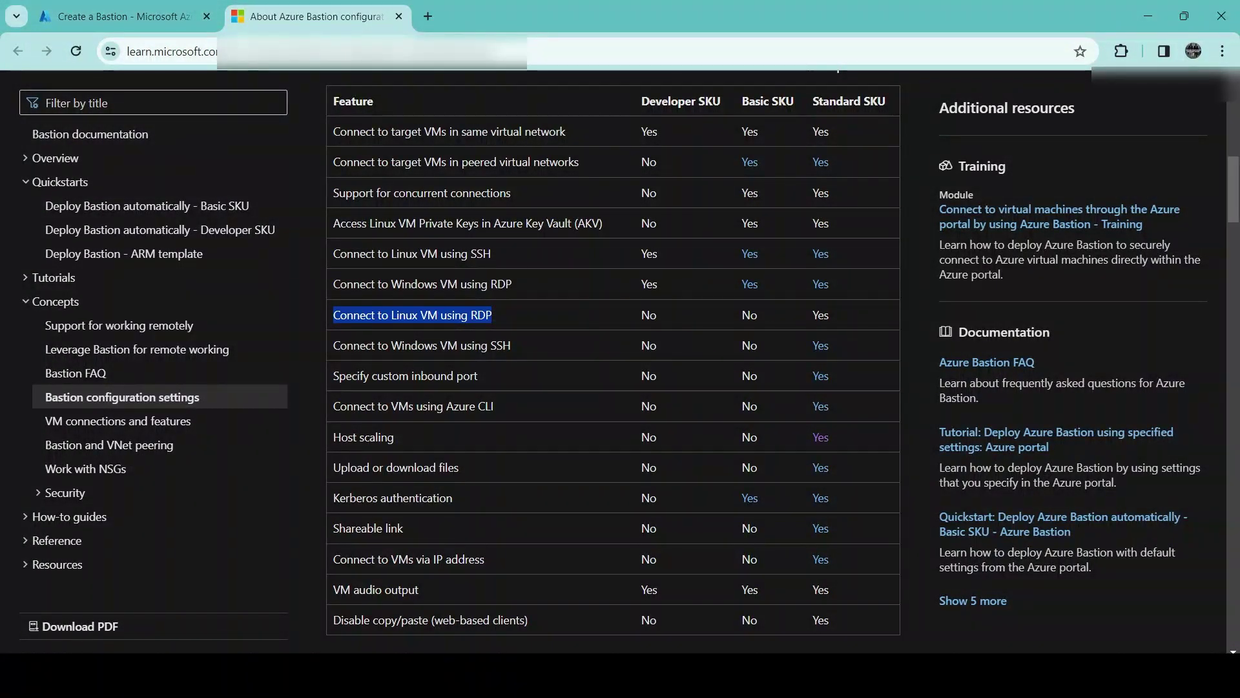
left_click_drag(333, 619, 428, 619)
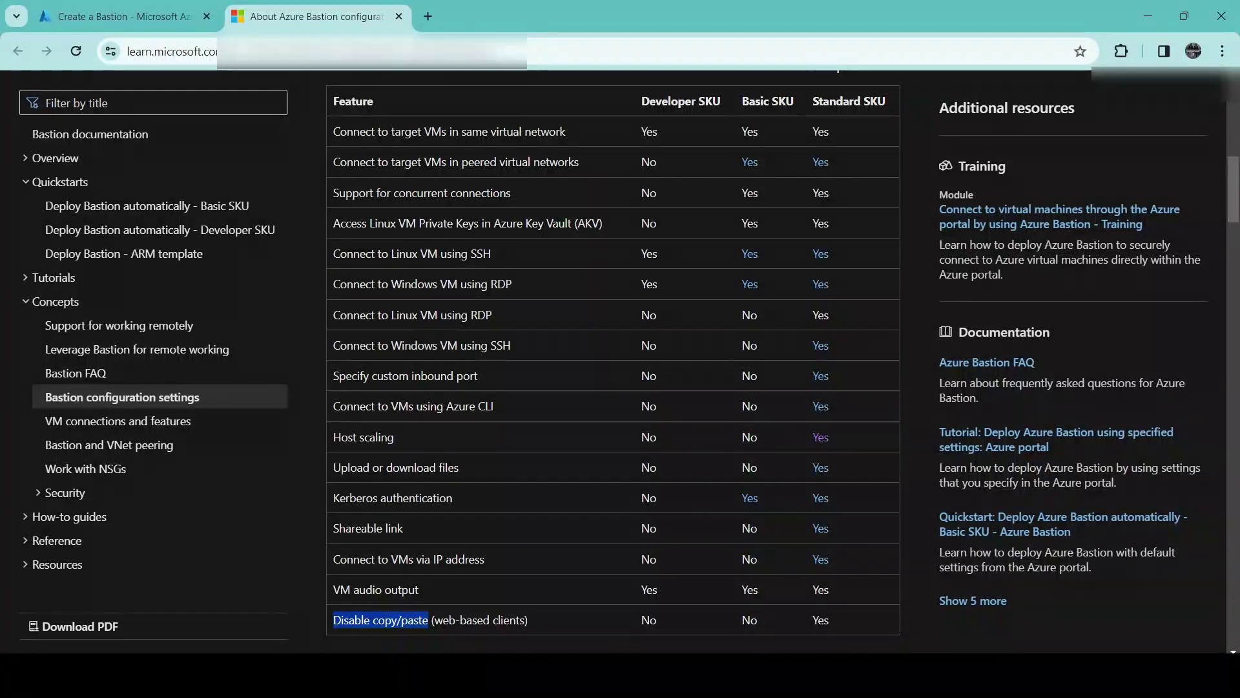
left_click(429, 620)
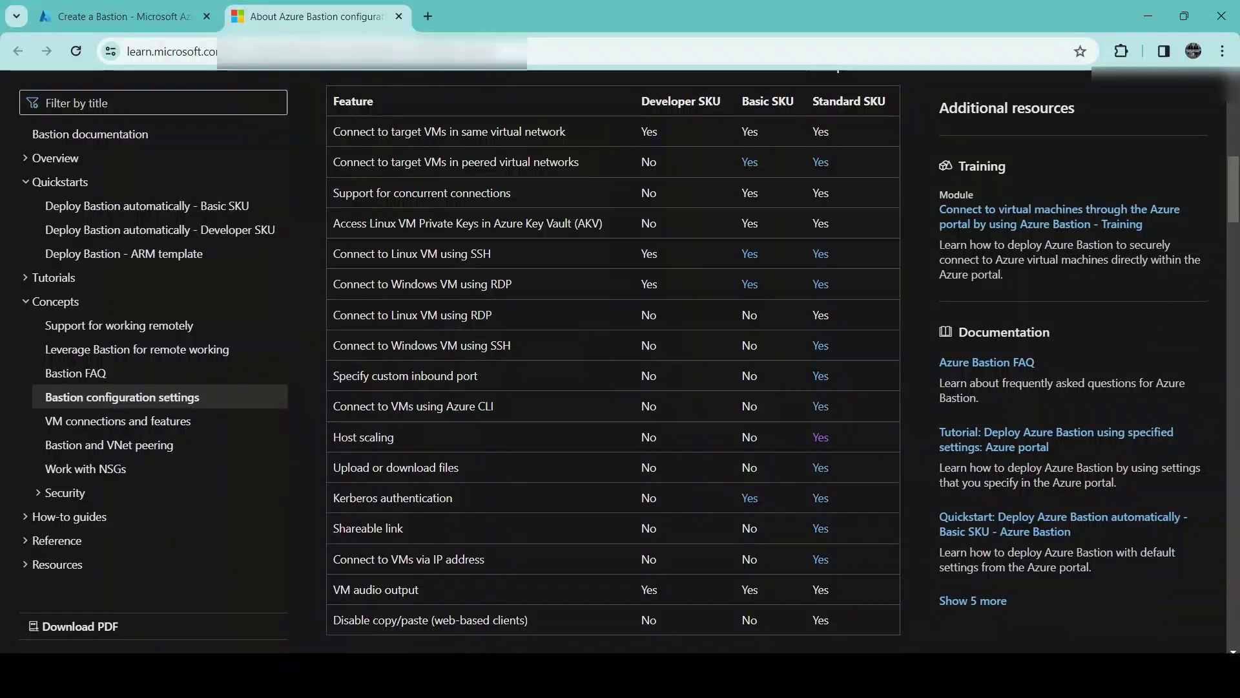
left_click(122, 16)
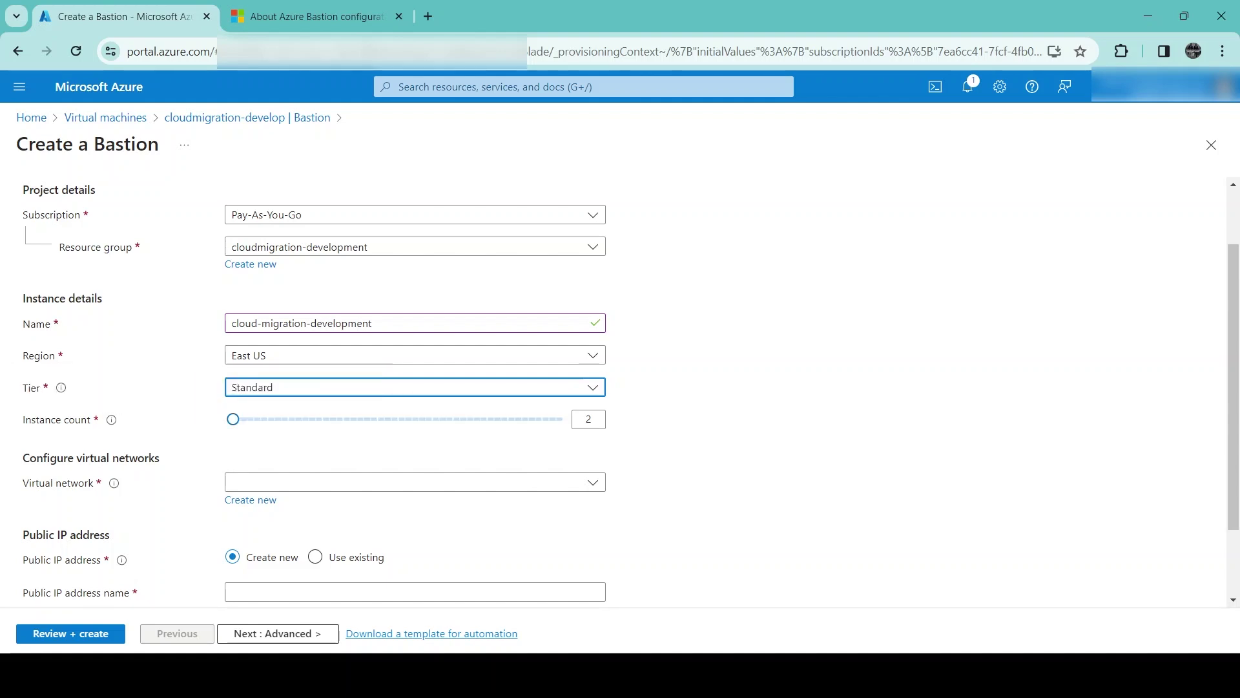
Try the Basic tier to check whether its instance count can be edited, and set the tier back to Standard
mouse_move(233, 420)
left_mouse_down()
mouse_move(357, 419)
mouse_move(233, 419)
left_mouse_up()
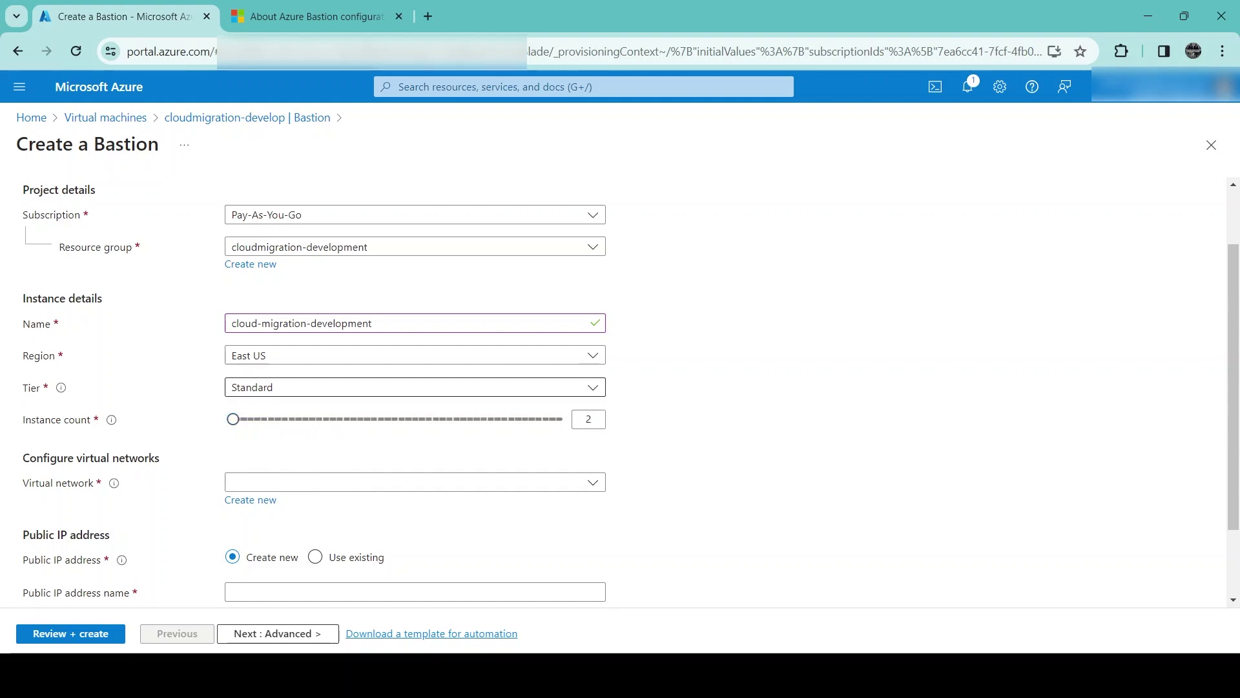
left_click(592, 387)
key("Down")
key("Return")
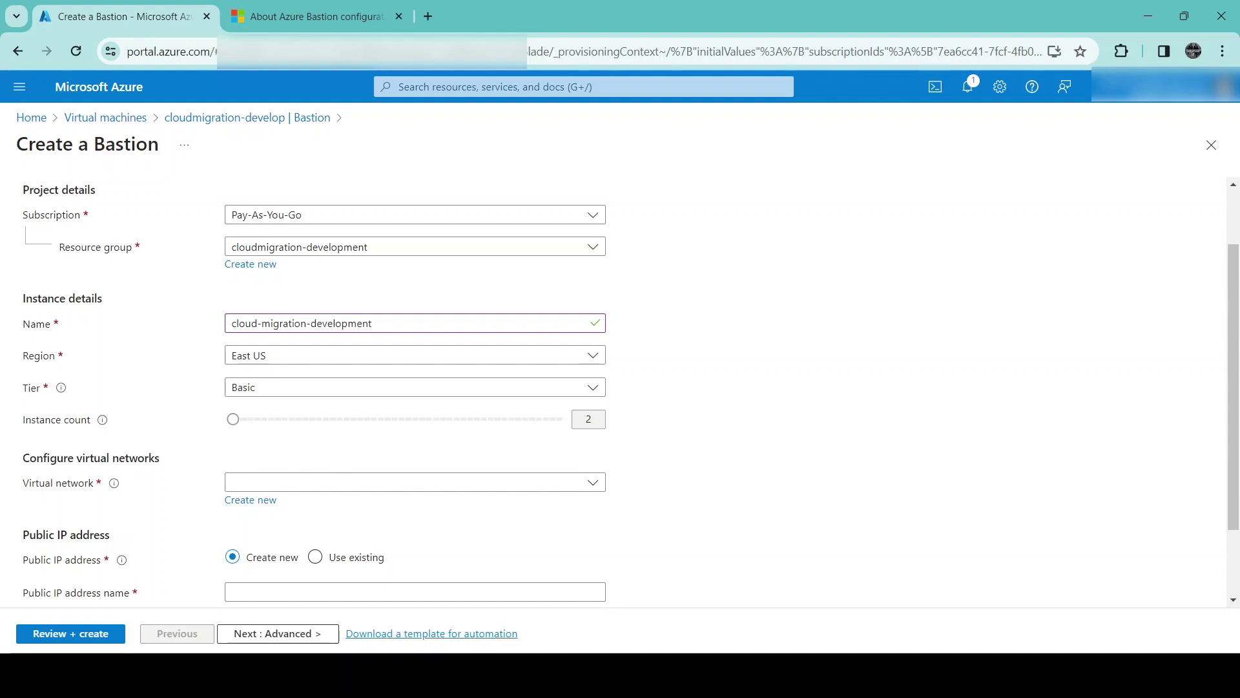
double_click(588, 420)
left_click(588, 420)
left_click(416, 388)
left_click(416, 462)
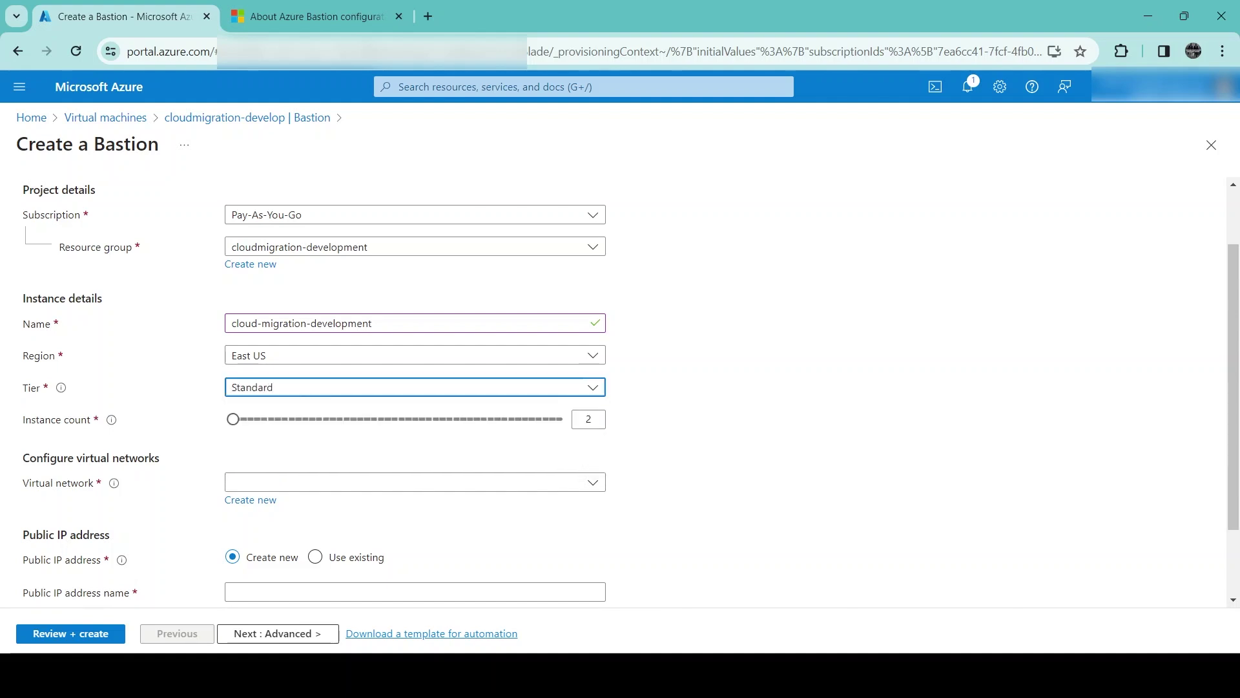
mouse_move(233, 420)
left_mouse_down()
mouse_move(295, 419)
mouse_move(234, 419)
left_mouse_up()
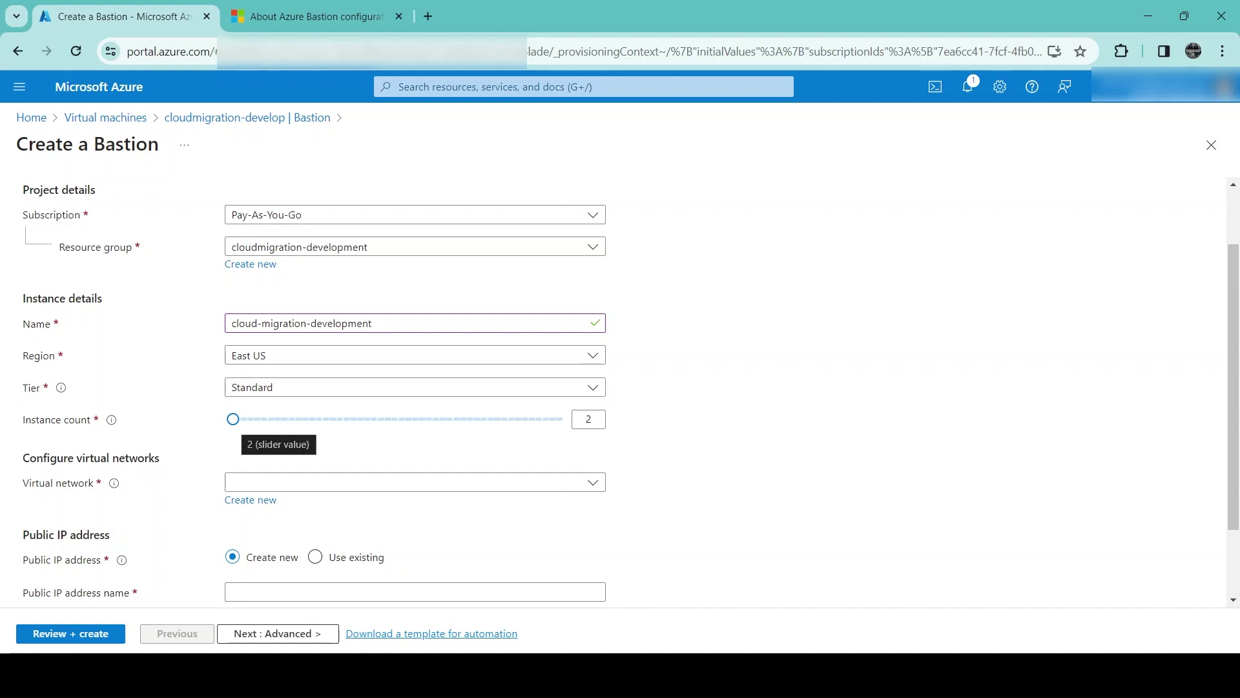
key("Tab")
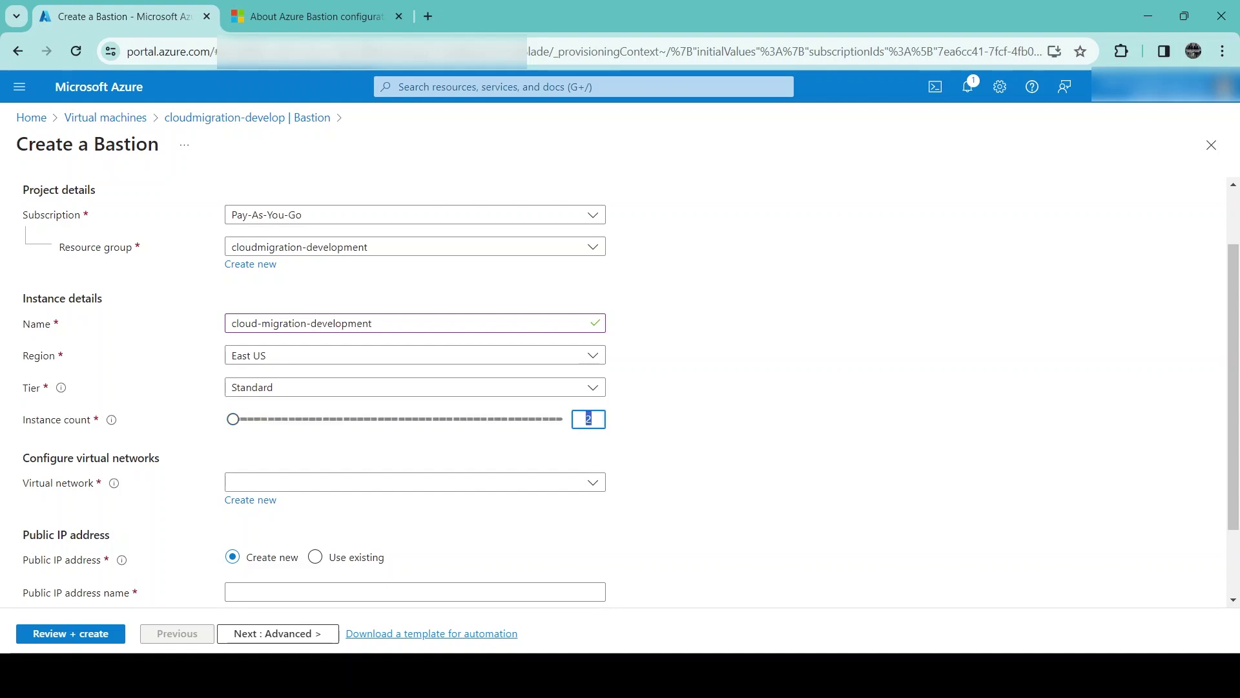
key("Tab")
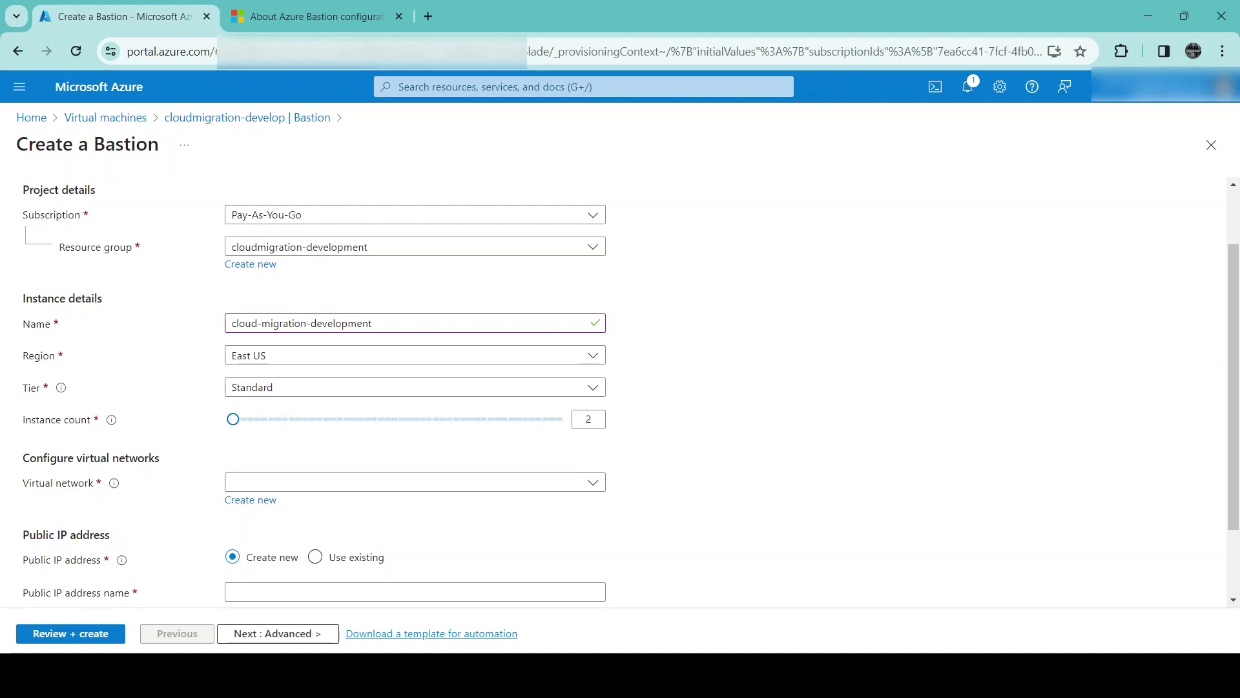
mouse_move(234, 420)
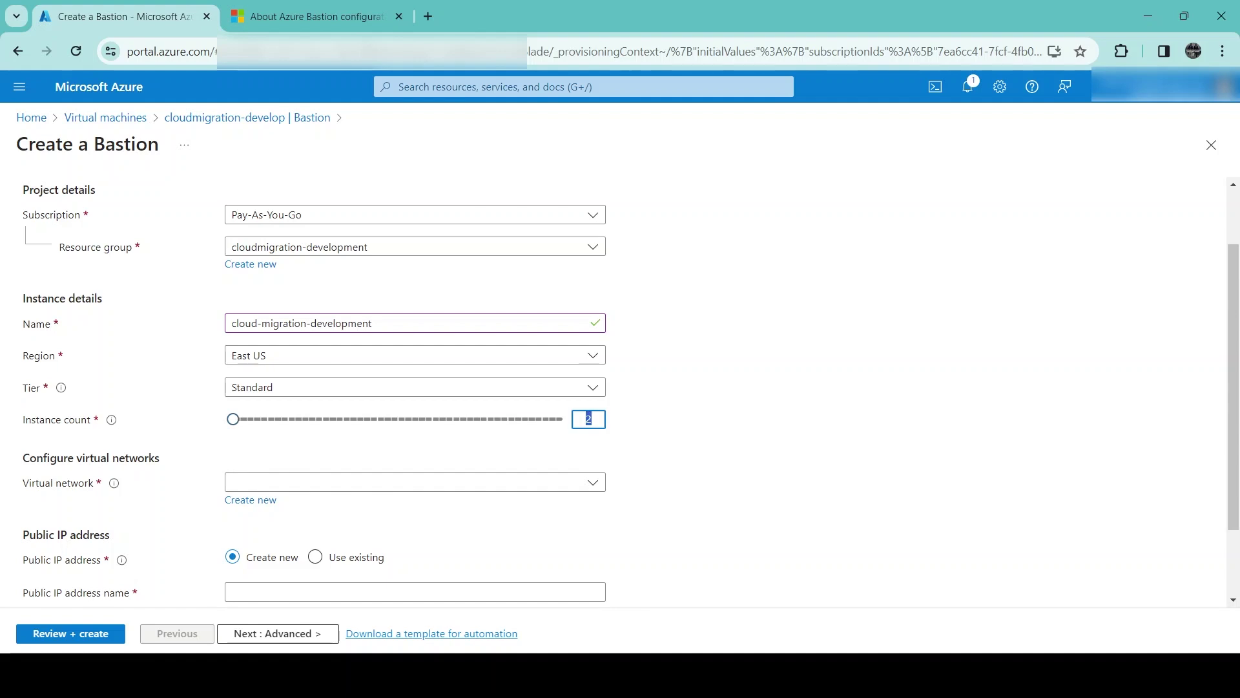
Choose the existing cloudmigration-development virtual network for the Bastion
scroll(620, 388, "down", 1)
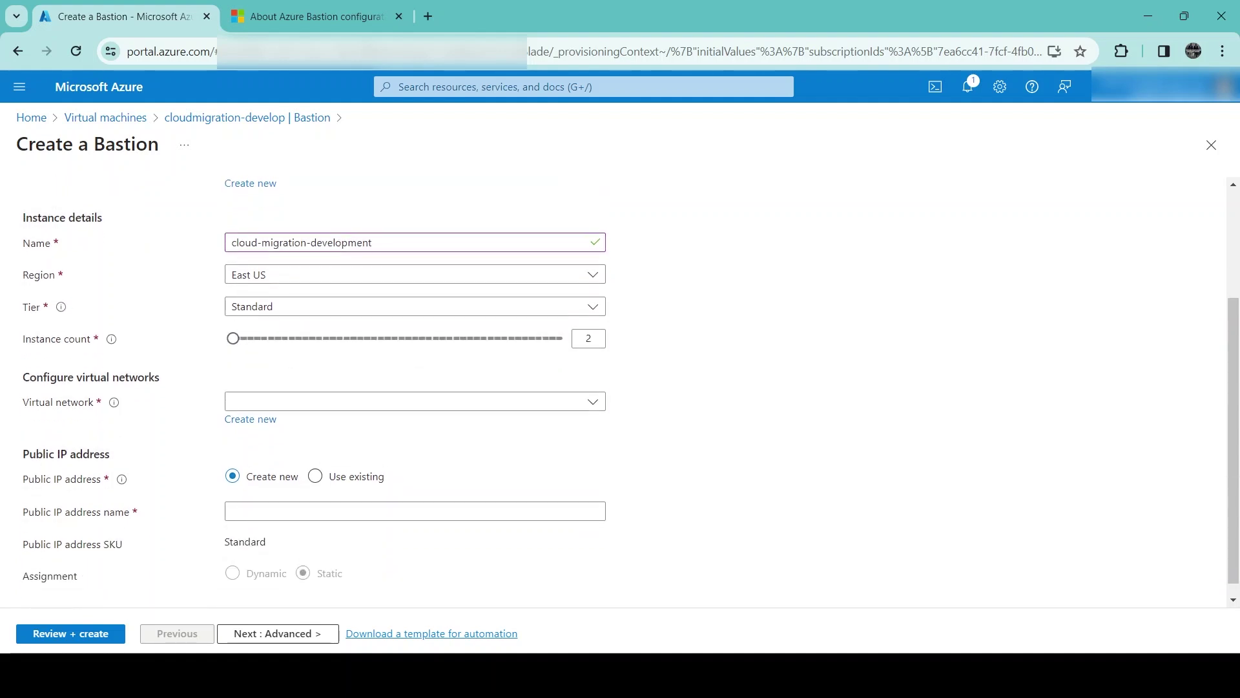
scroll(621, 388, "up", 2)
scroll(620, 388, "down", 2)
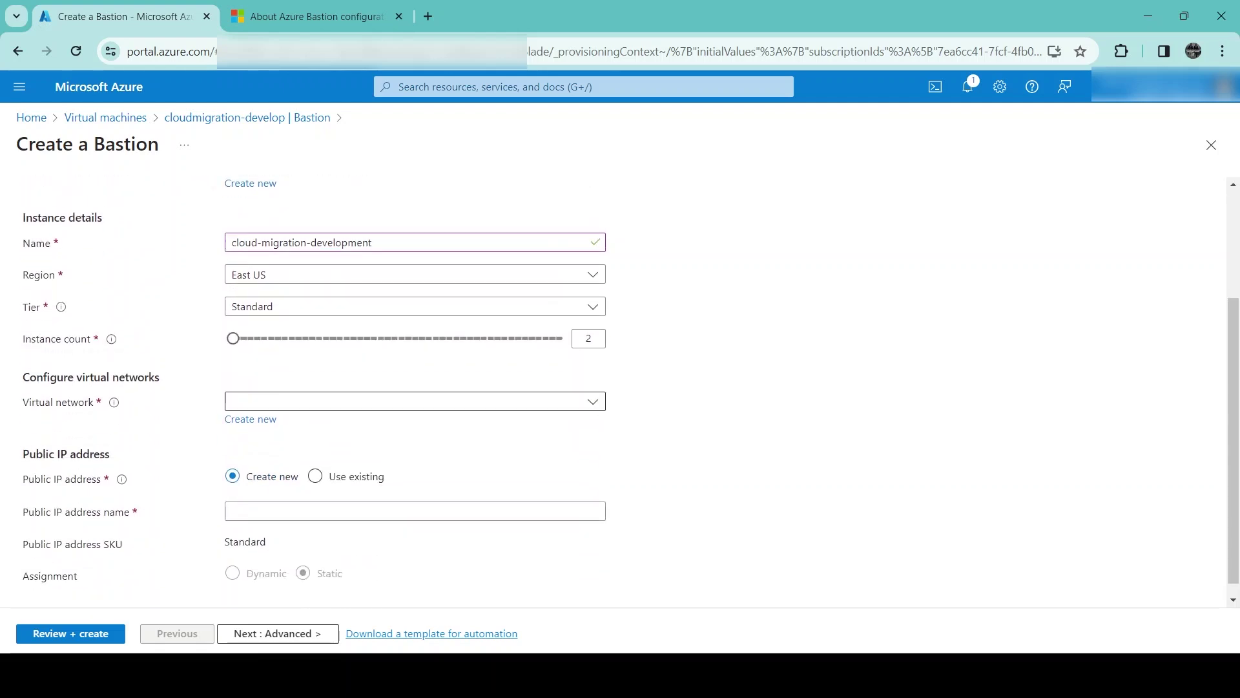
left_click(414, 401)
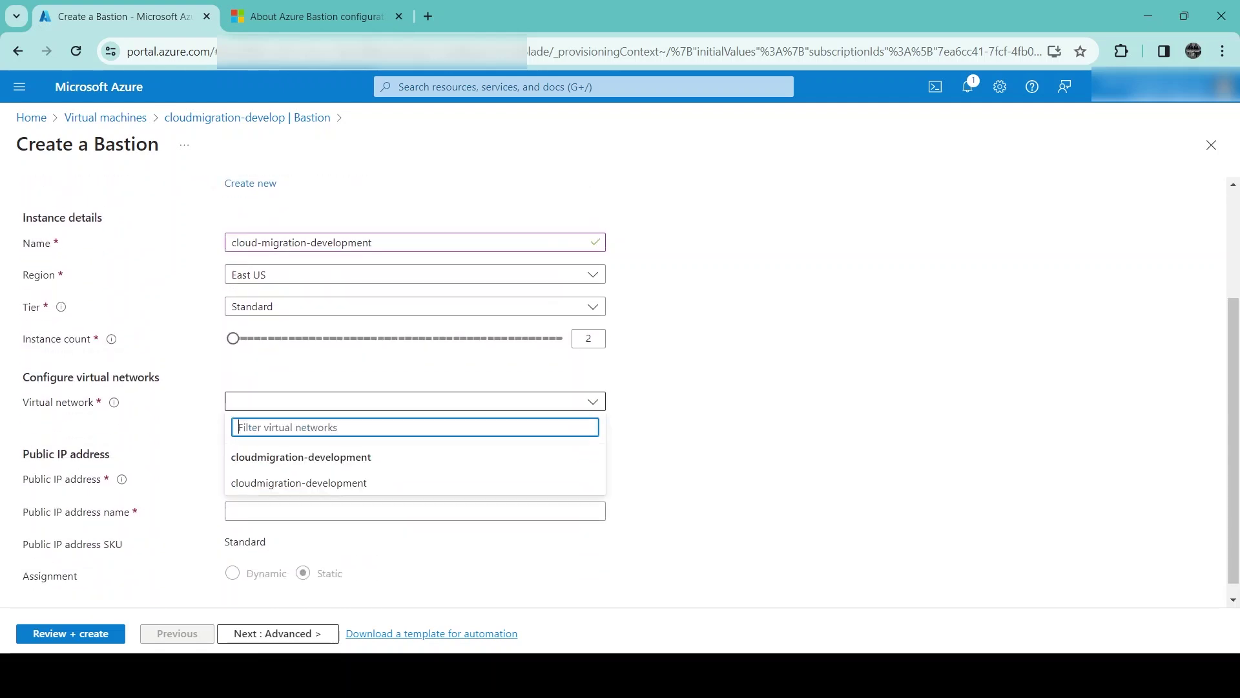
left_click(304, 482)
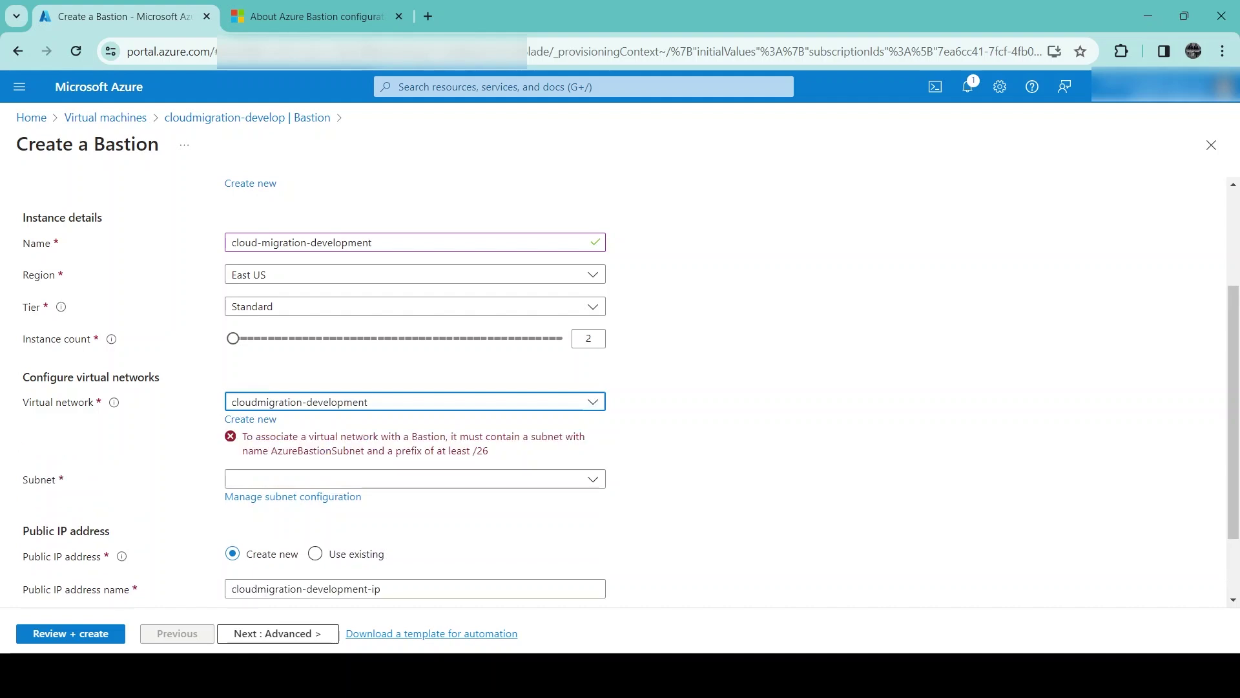
Read the hint on how many instances the Standard SKU supports and check which subnets can be selected for the virtual network
scroll(620, 387, "down", 1)
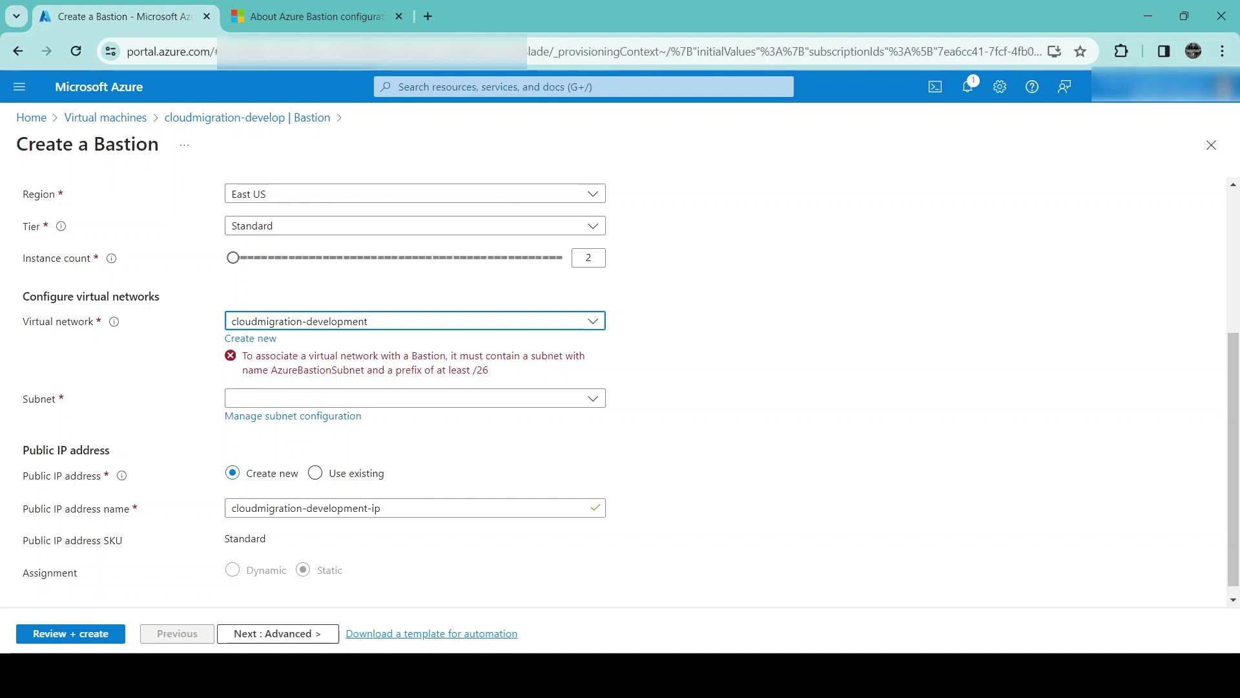
scroll(111, 338, "up", 1)
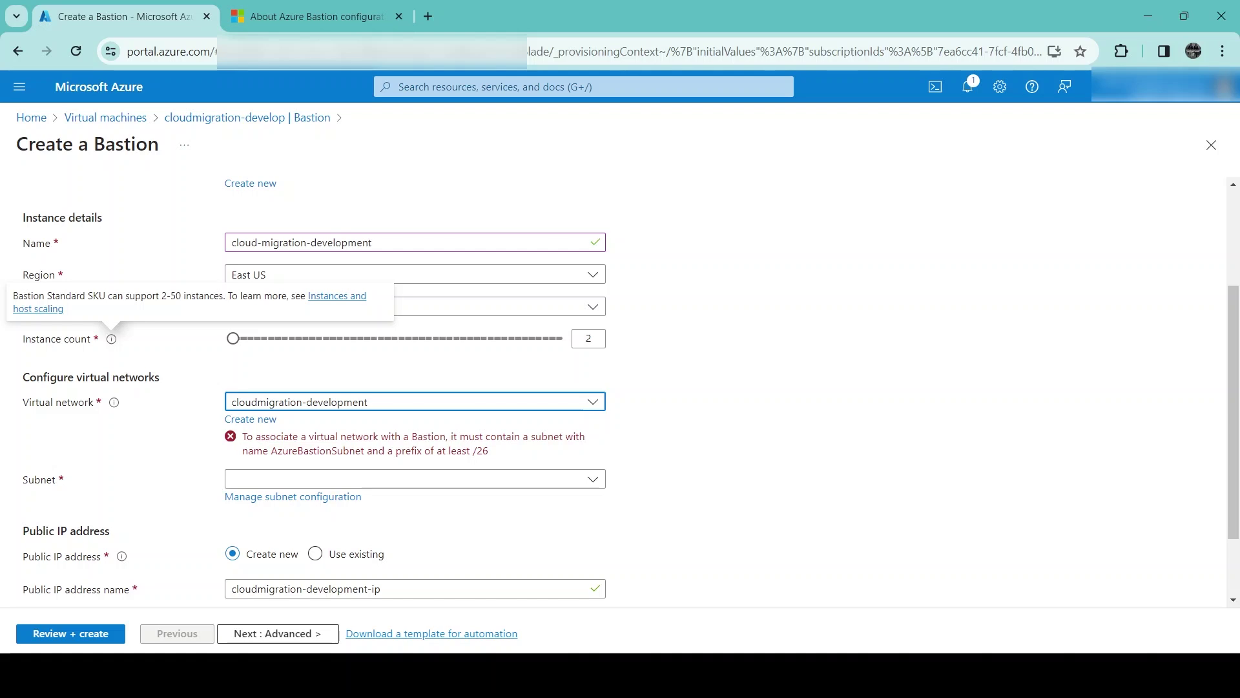
left_click_drag(17, 296, 223, 296)
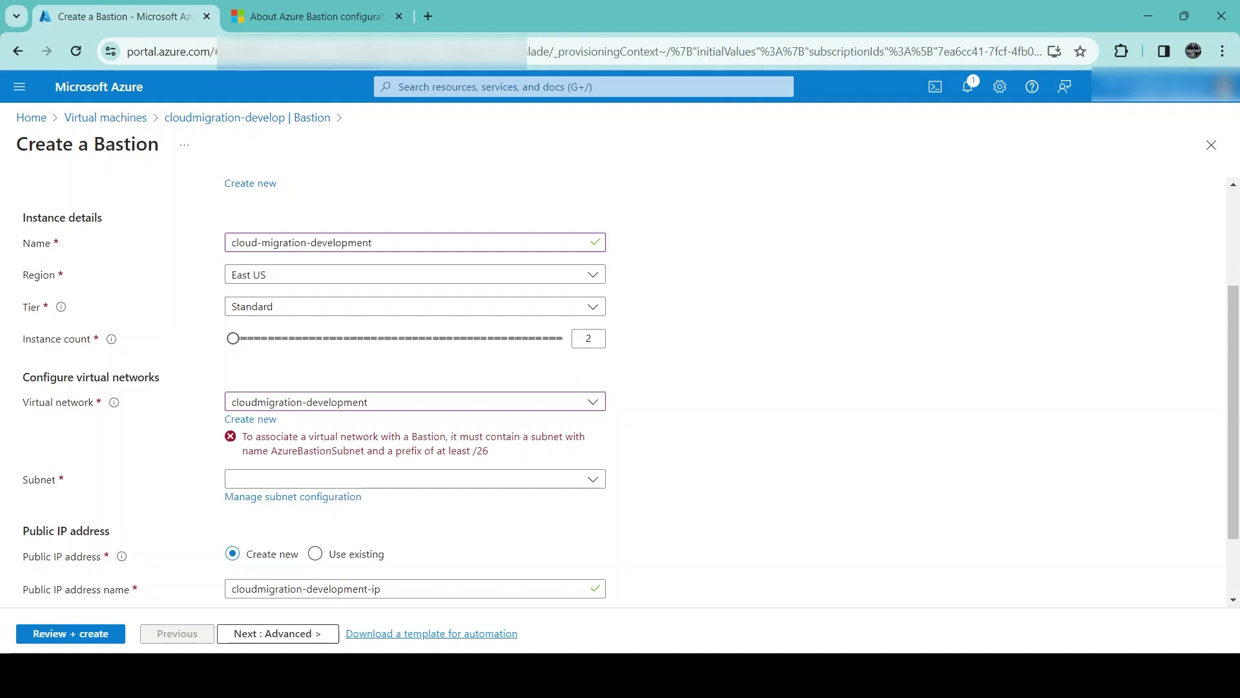
scroll(415, 398, "down", 1)
left_click(415, 398)
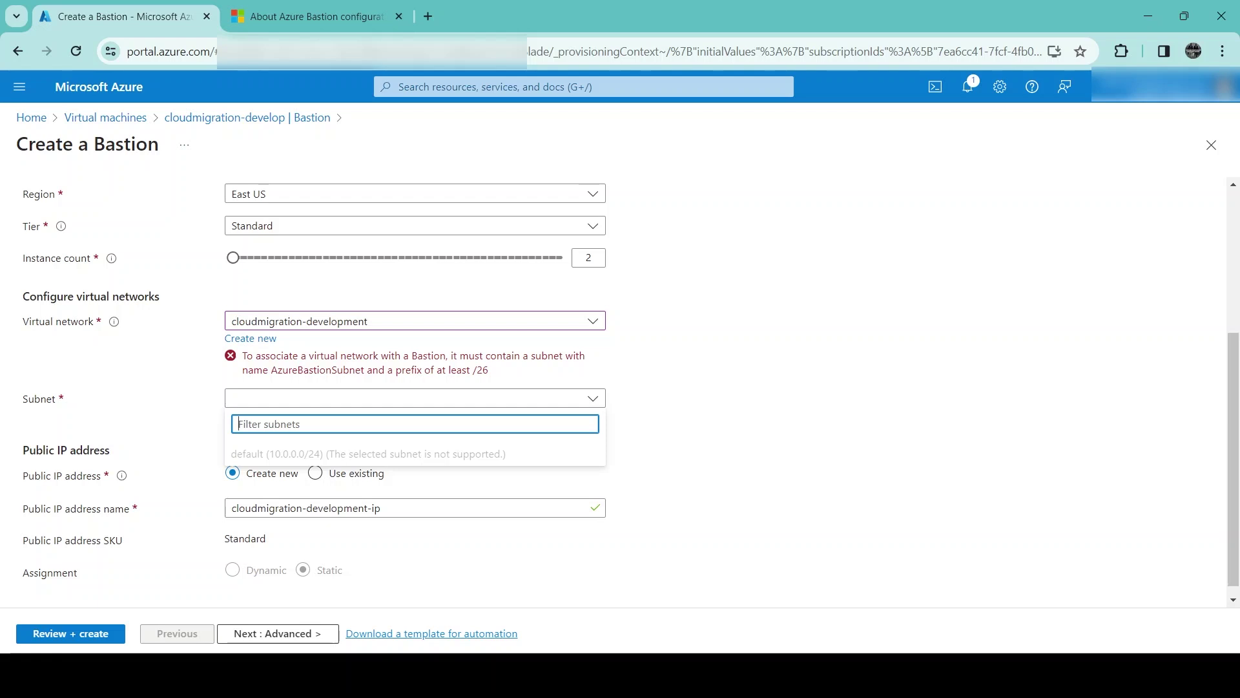
left_click(415, 398)
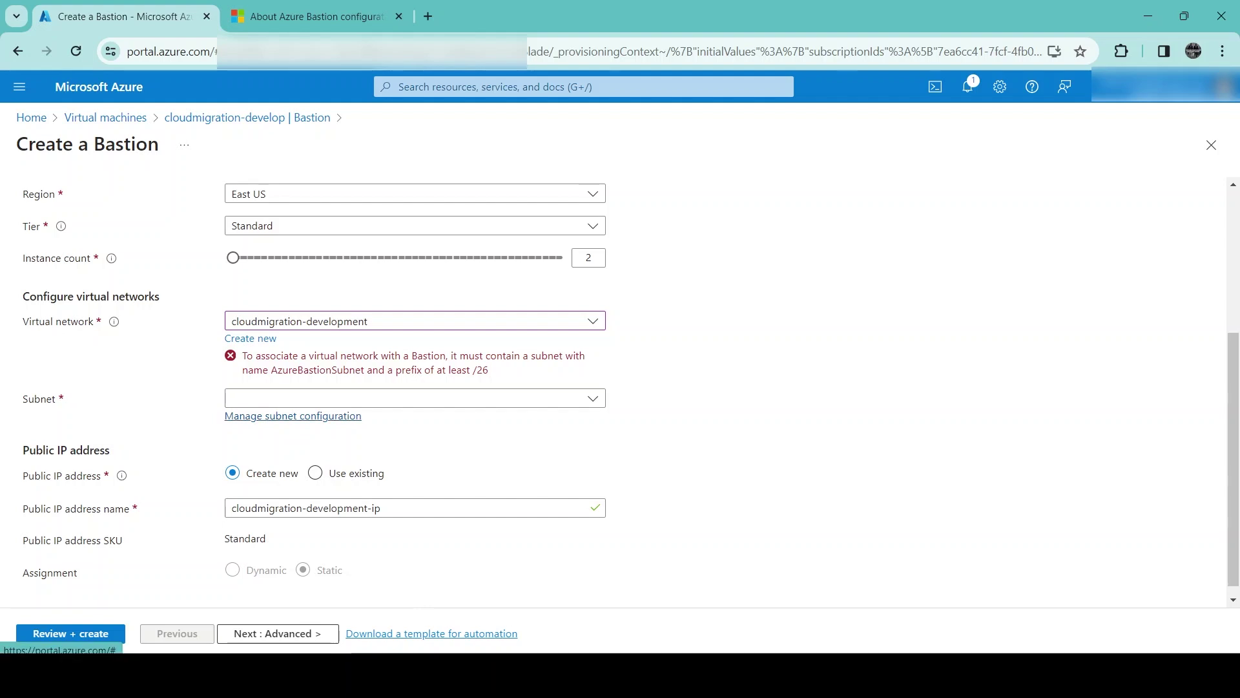
Open the virtual network's subnet configuration and start a new subnet named AzureBastionSubnet
left_click(292, 415)
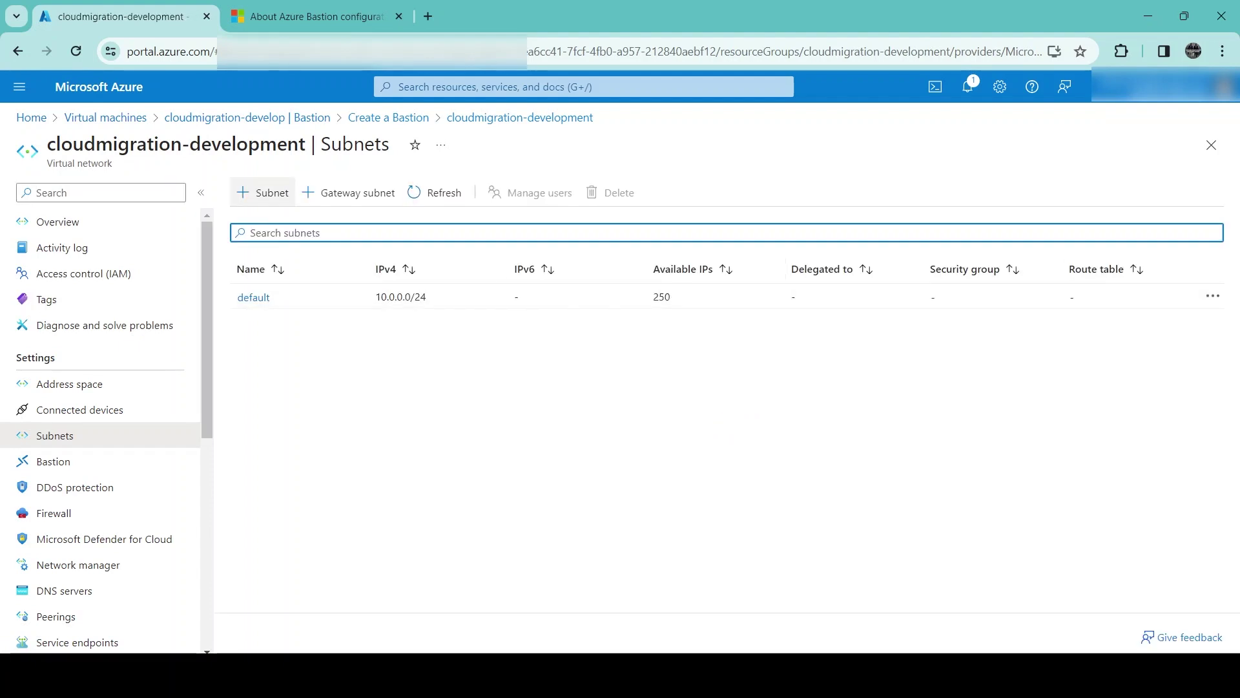
left_click(263, 193)
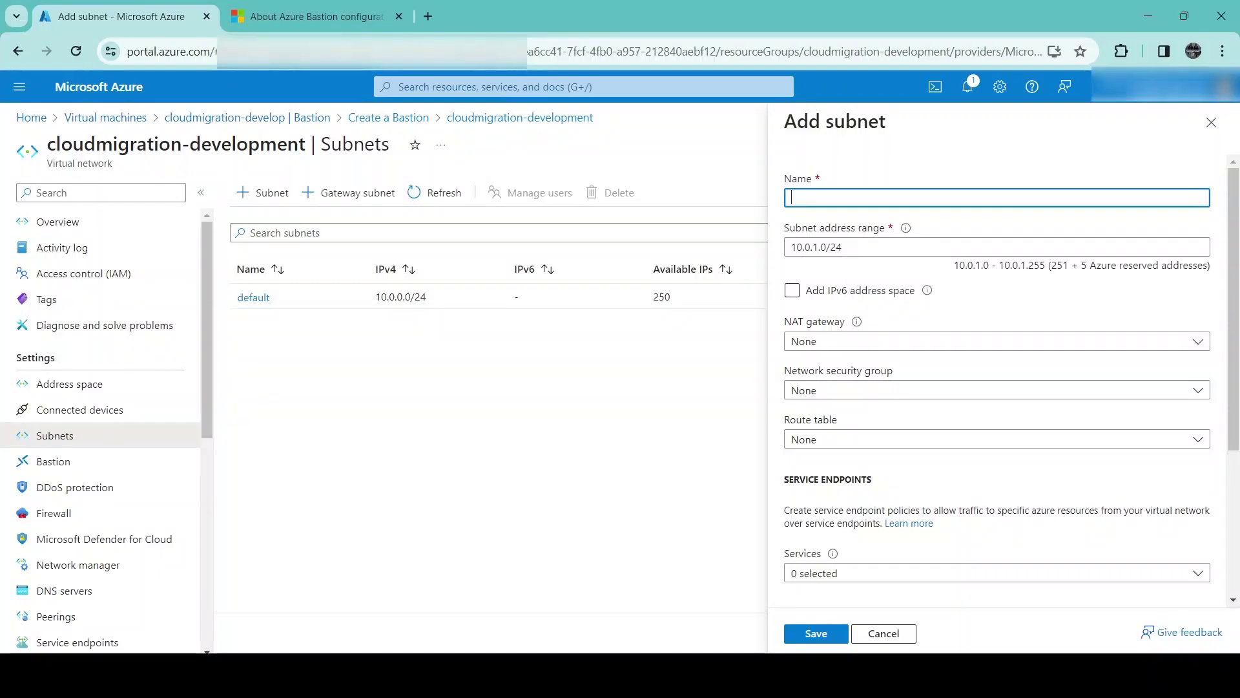
type("Azure")
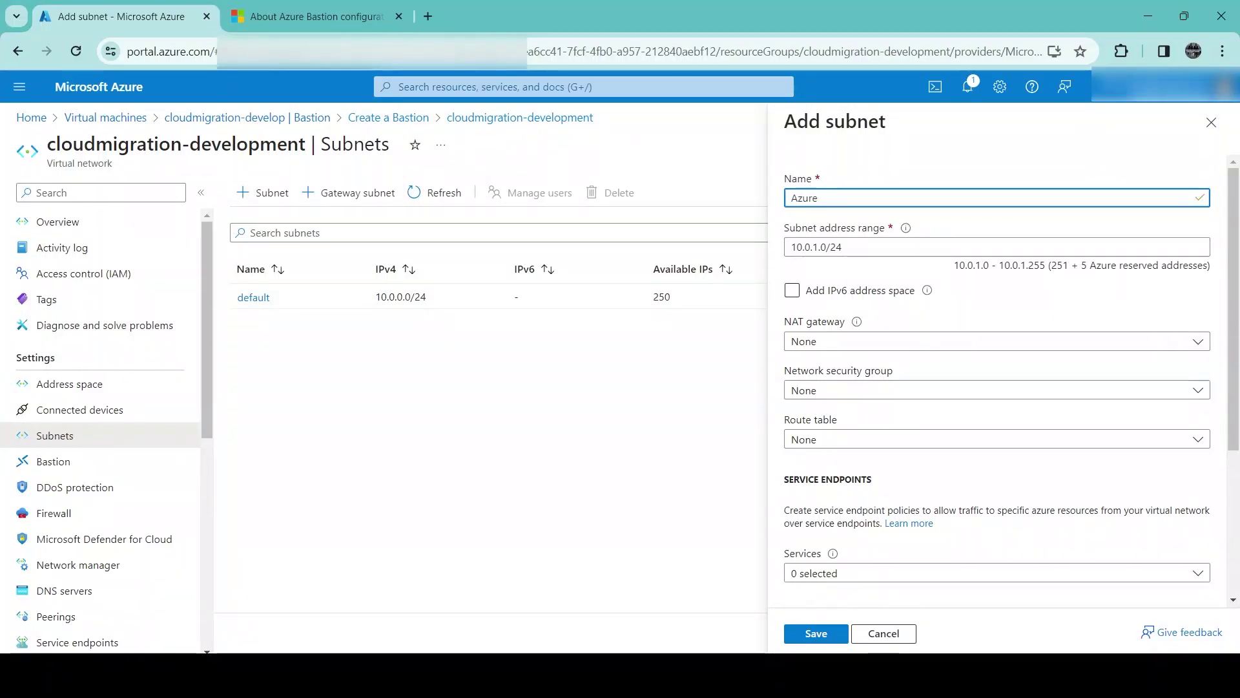
type("BastionSubnet")
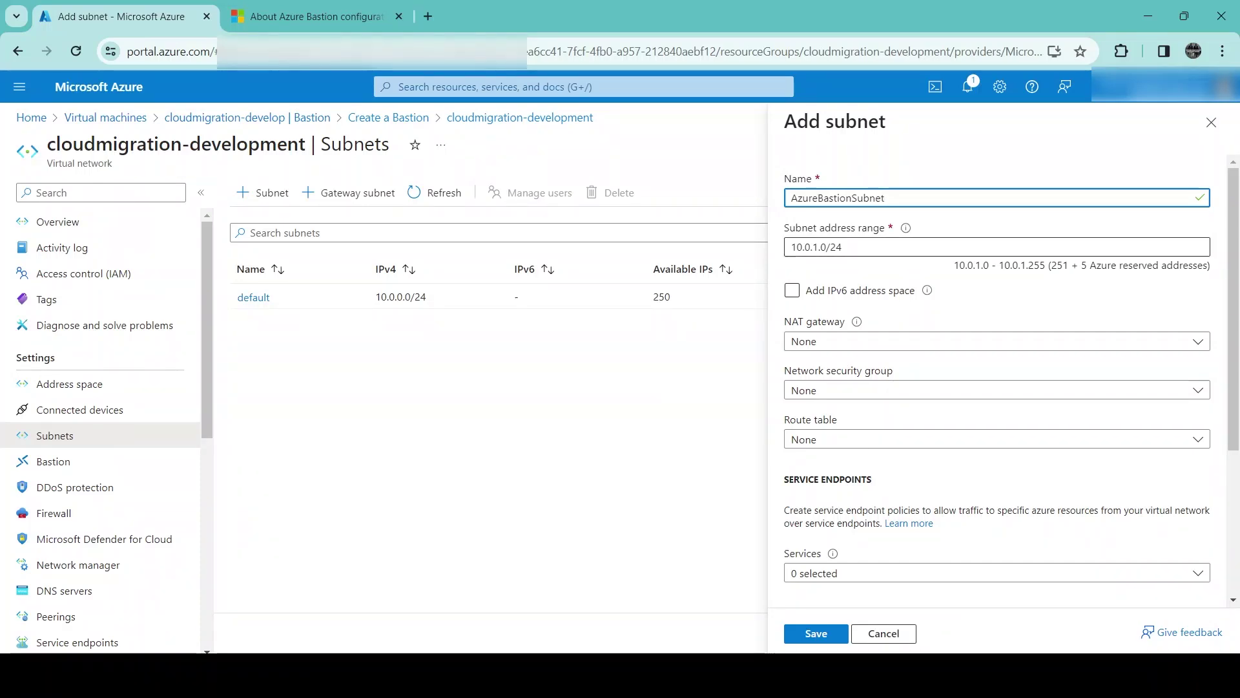
Set the new subnet's address range to 10.0.1.0/26, review its remaining options and save the subnet
left_click(845, 246)
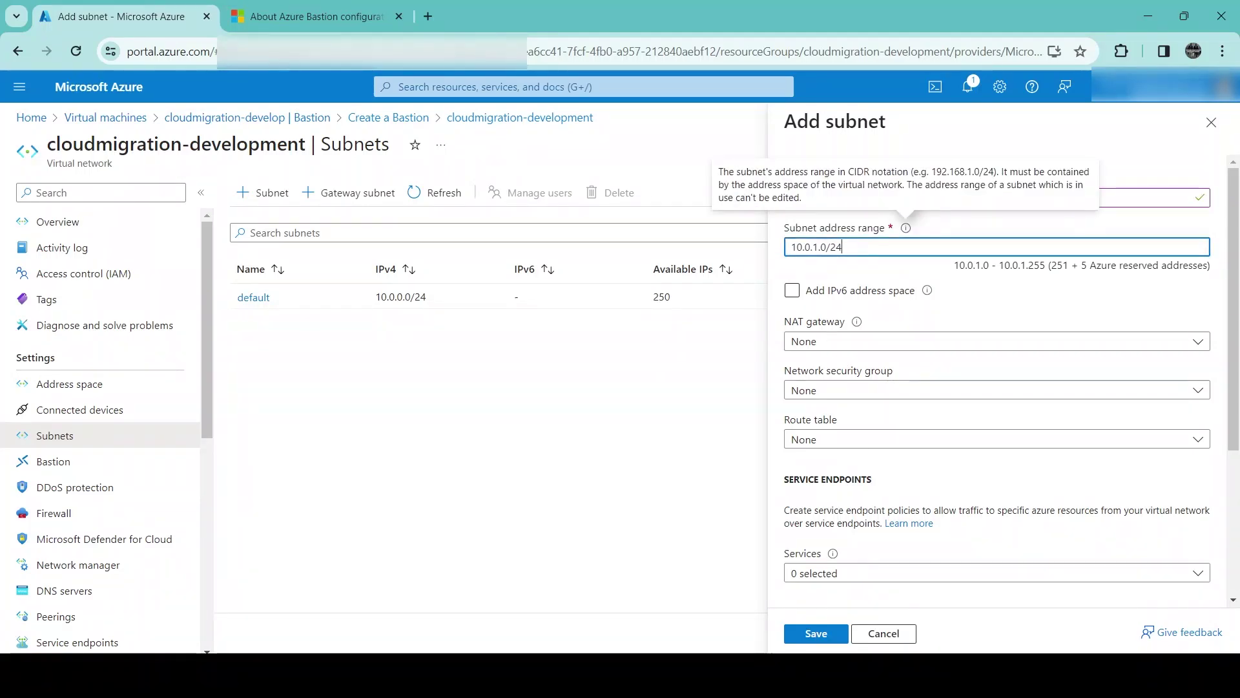
key("BackSpace")
type("6")
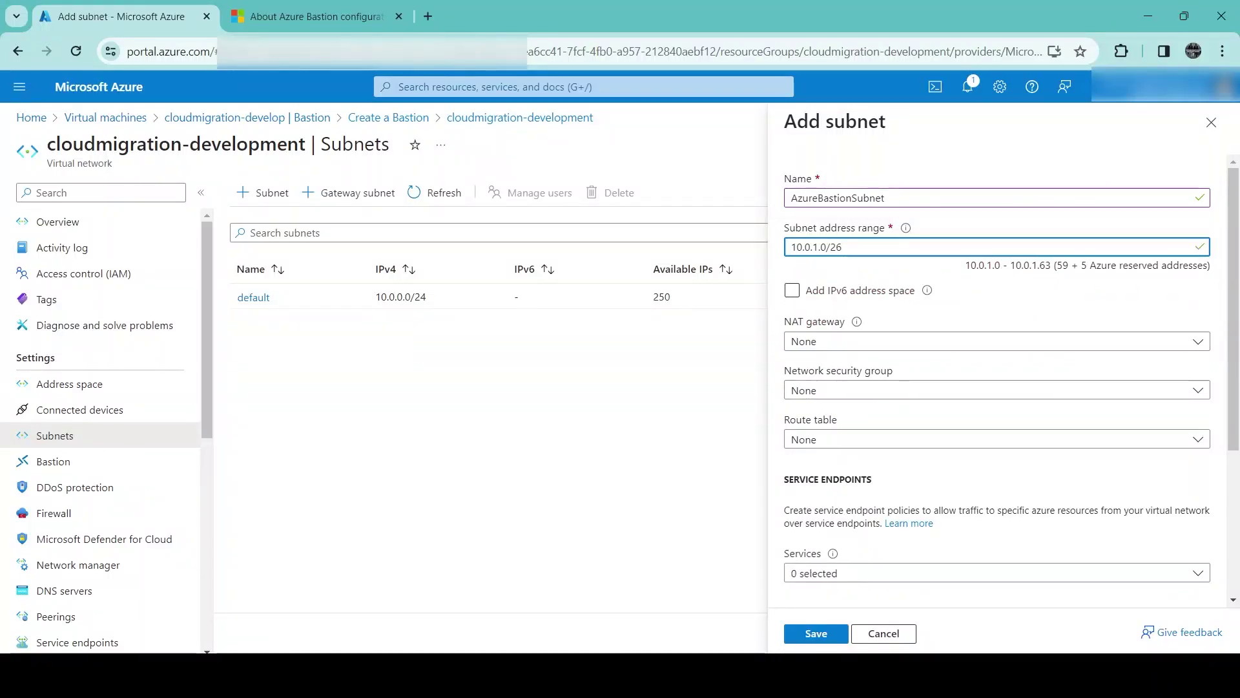
key("Tab")
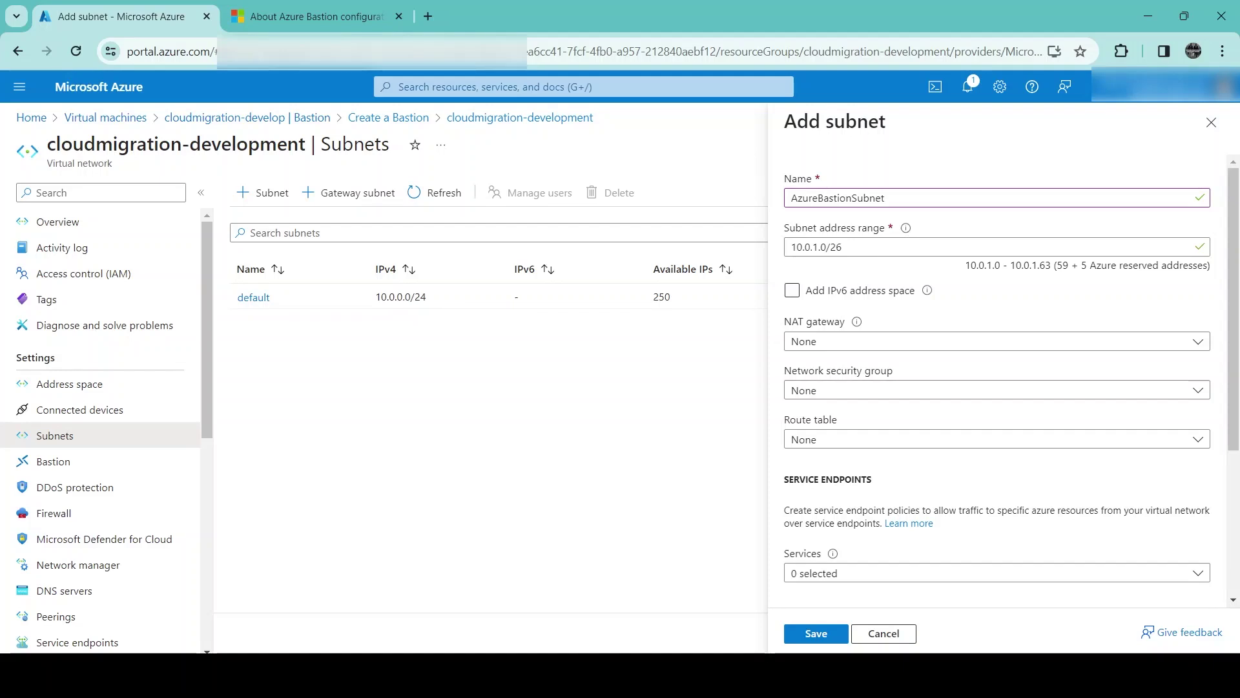
left_click_drag(1056, 265, 1192, 266)
left_click(1124, 292)
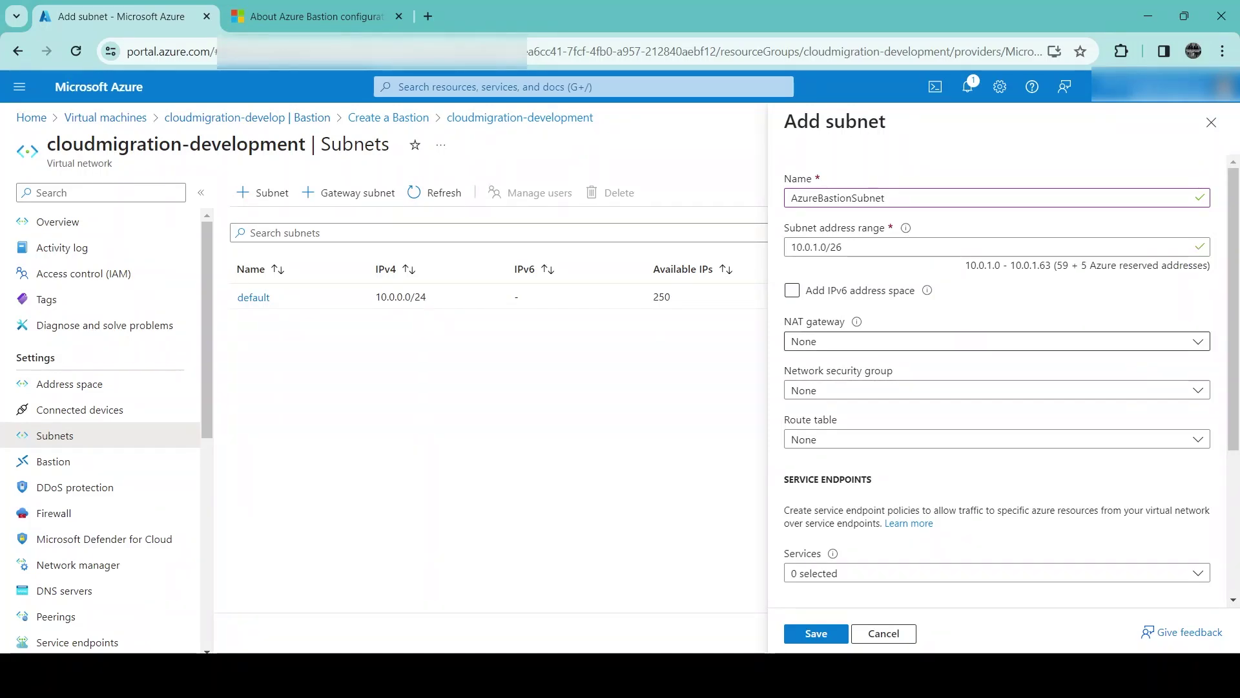
scroll(995, 439, "down", 3)
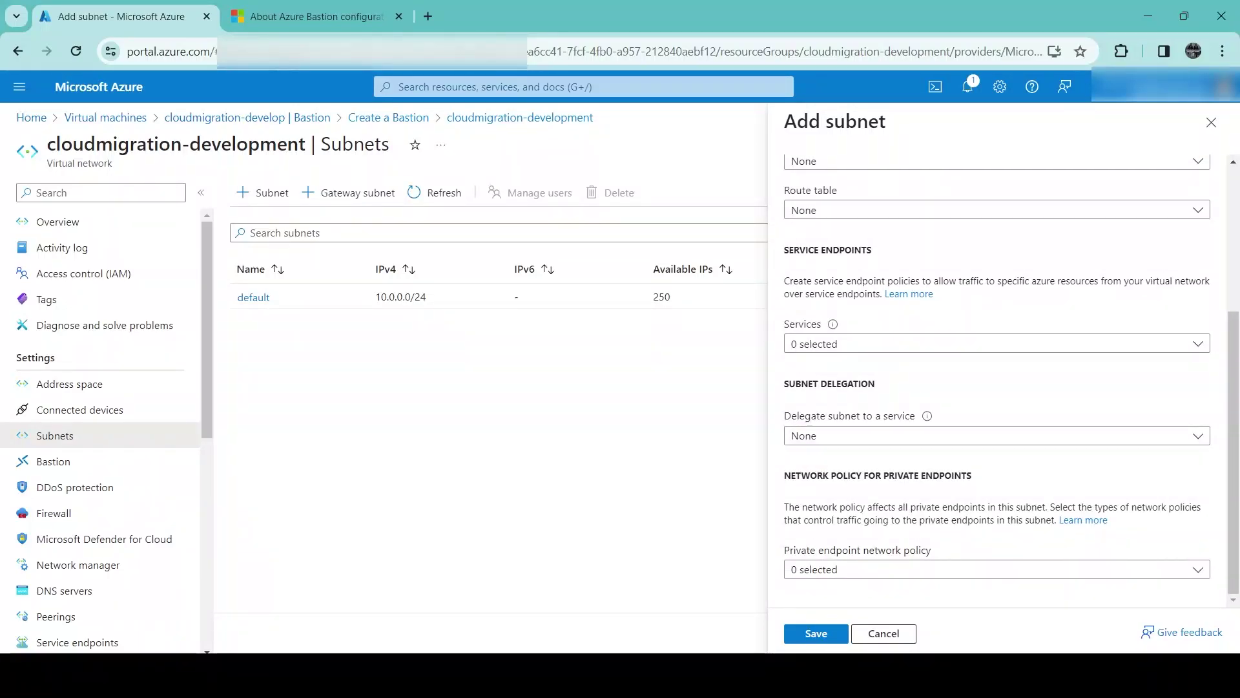
scroll(995, 375, "up", 4)
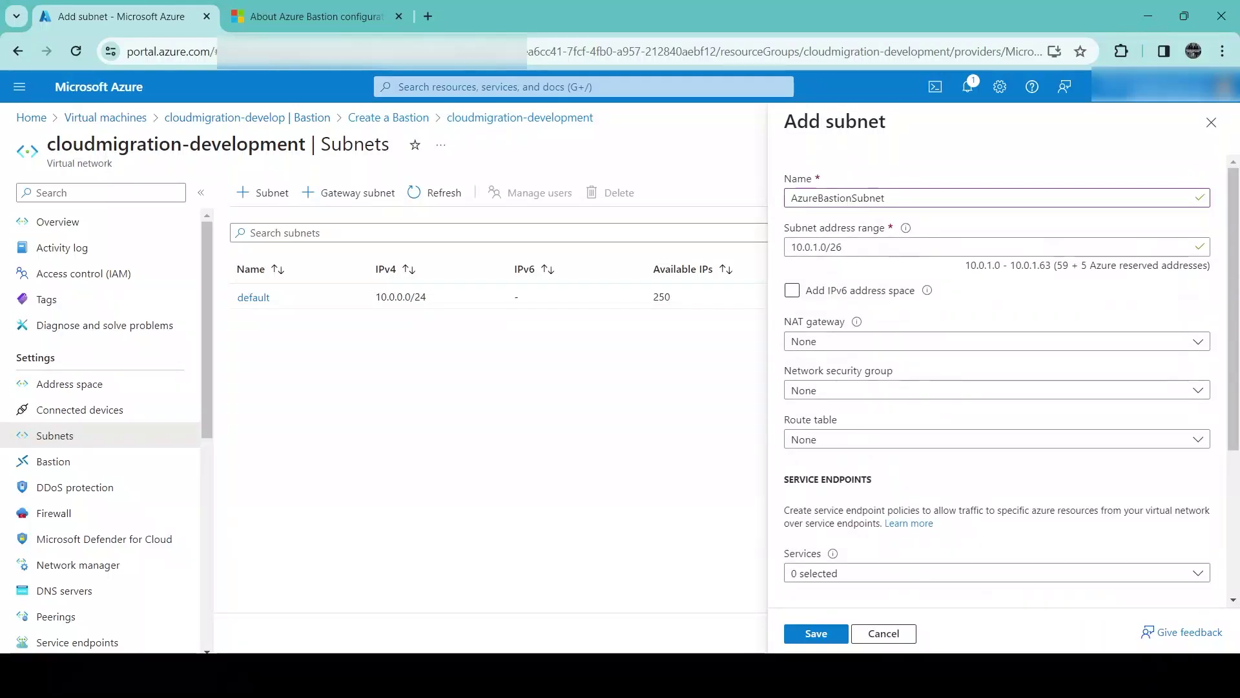
left_click(816, 633)
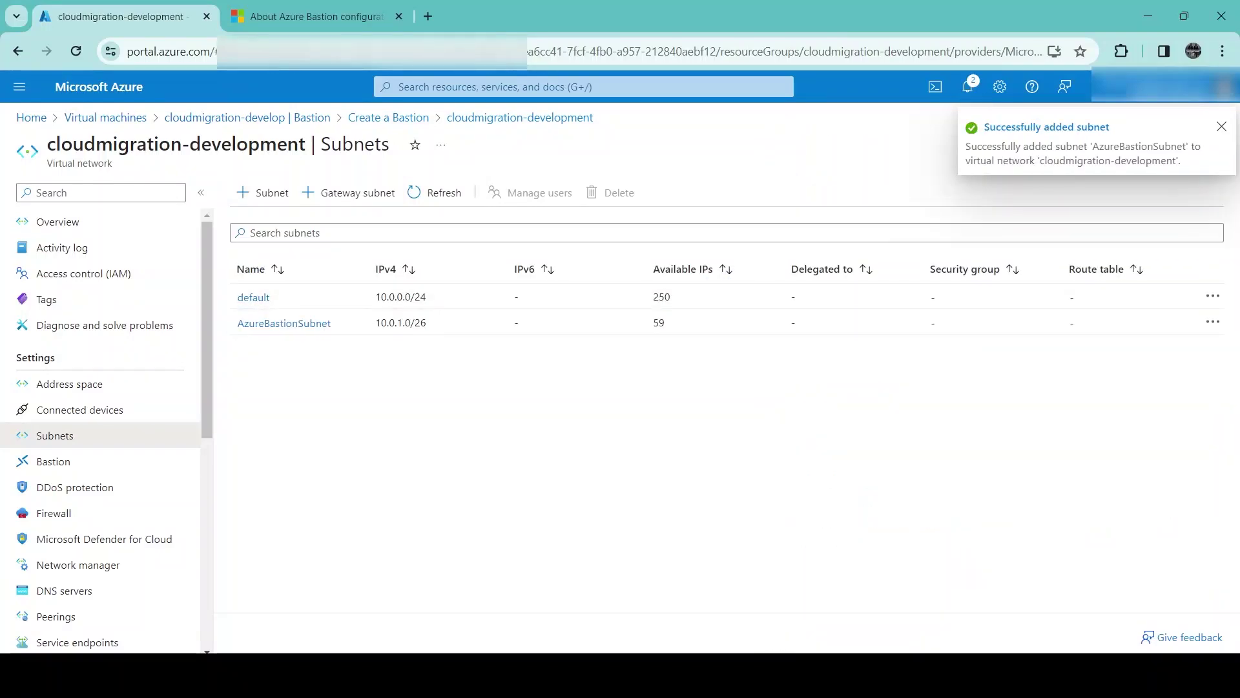
Check the new subnet's available IPs, return to the Bastion creation form and select AzureBastionSubnet (10.0.1.0/26) as the subnet
double_click(658, 323)
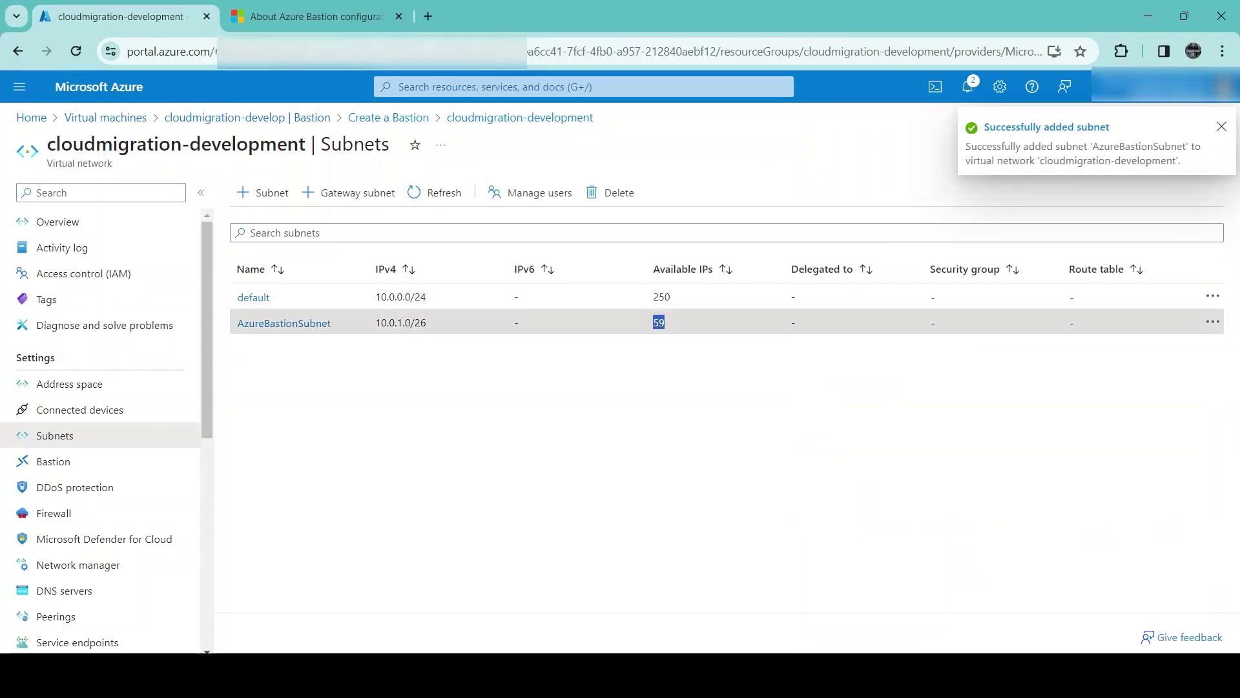
left_click(673, 375)
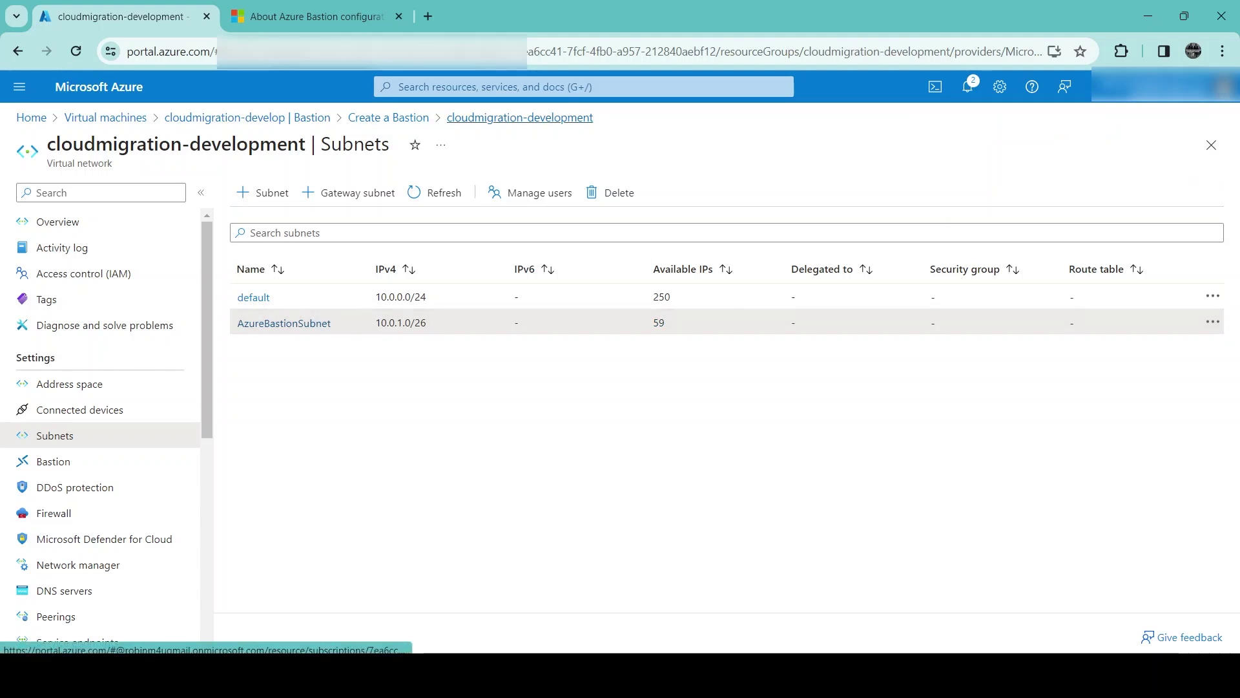
left_click(389, 116)
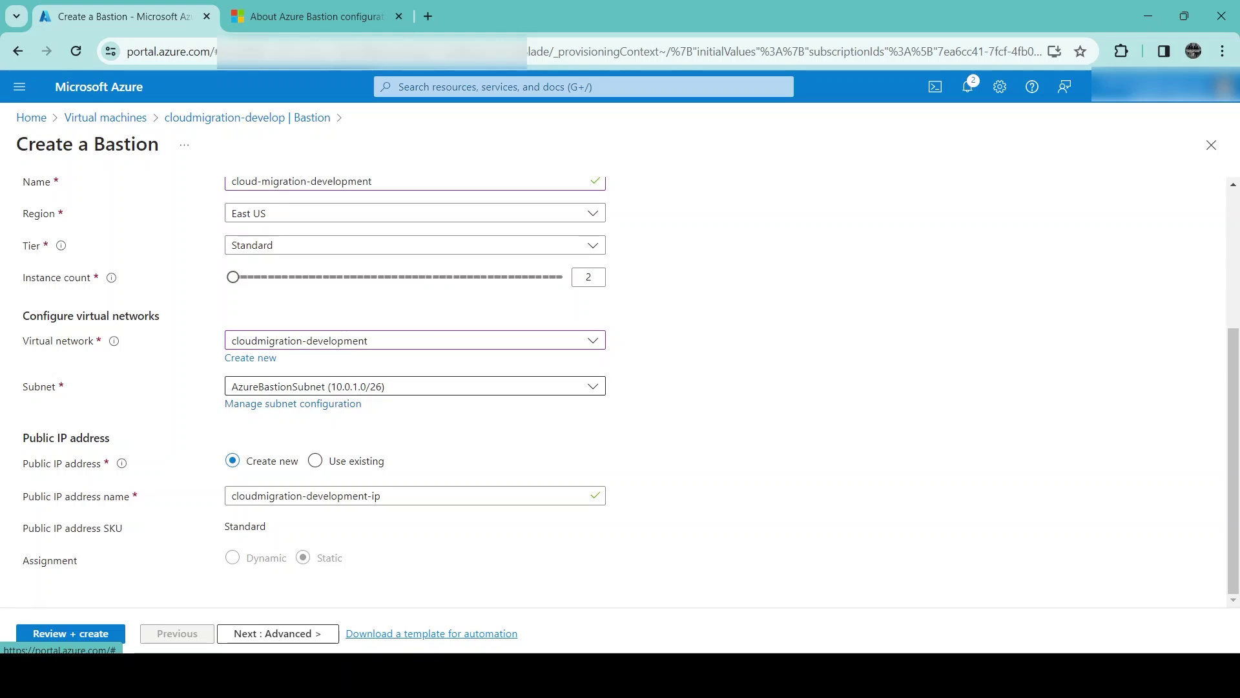
left_click(415, 386)
left_click(388, 442)
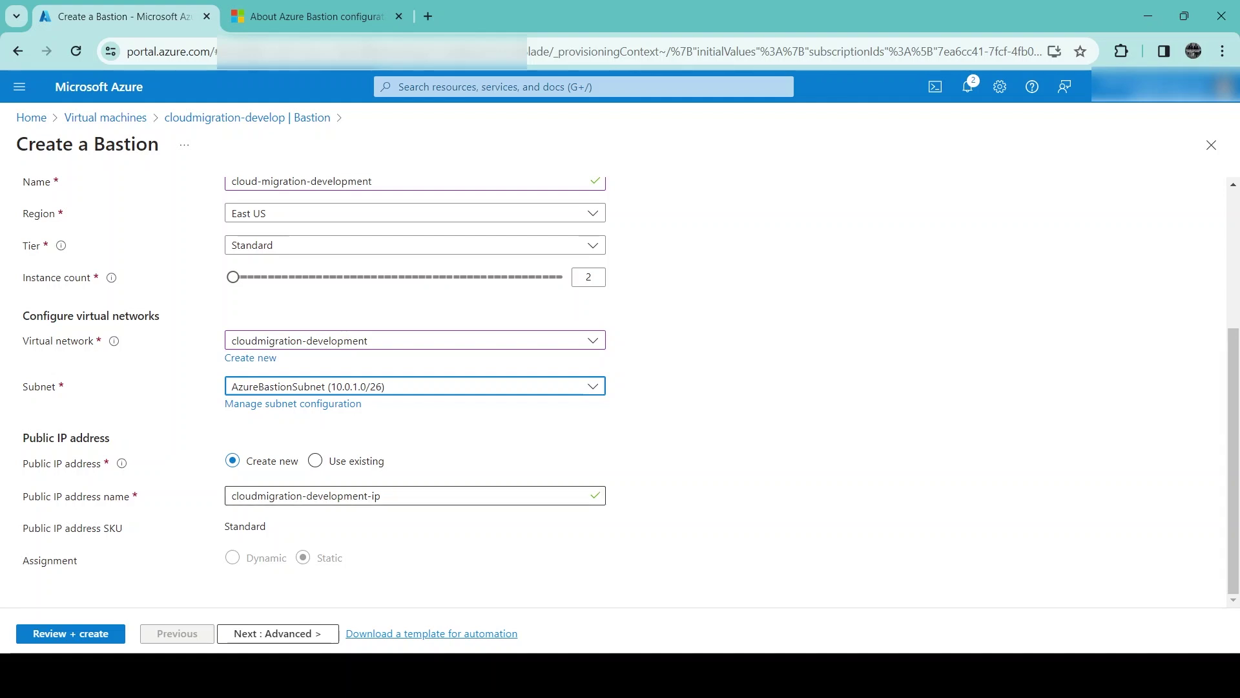
Review the public IP address name and SKU for the Bastion
left_click_drag(232, 496, 384, 496)
left_click(465, 542)
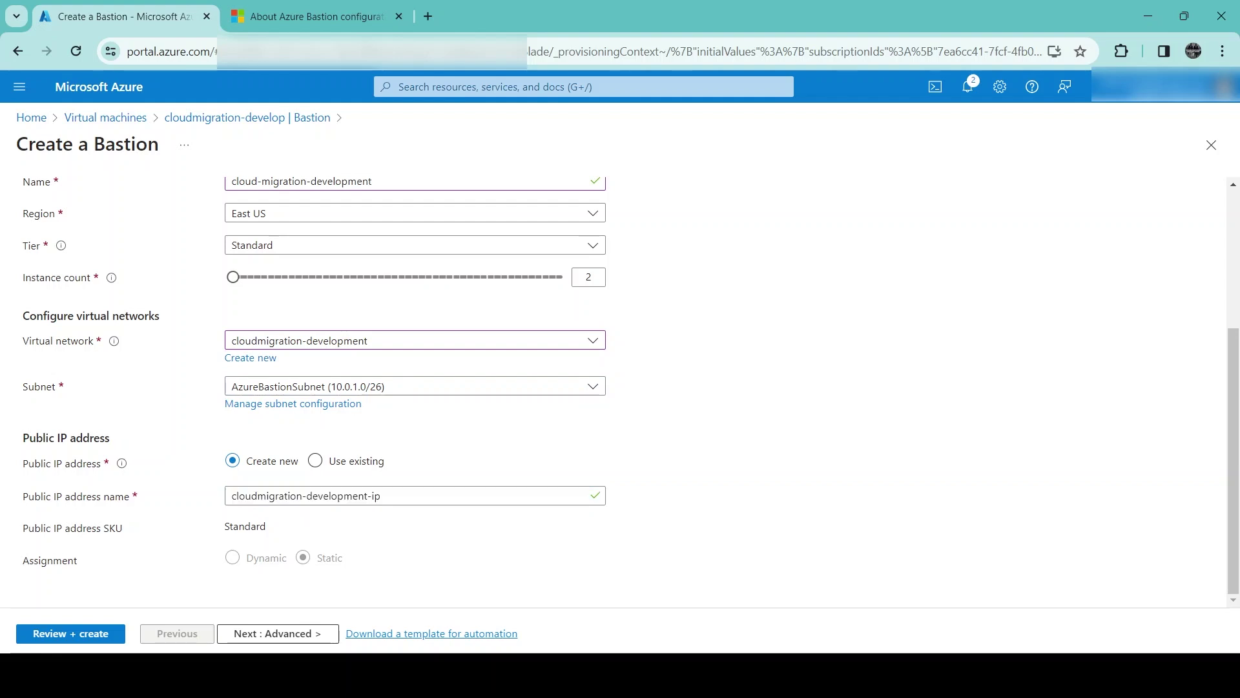
double_click(246, 526)
In the advanced Bastion features, disable Copy and paste and enable Shareable Link
scroll(414, 388, "up", 3)
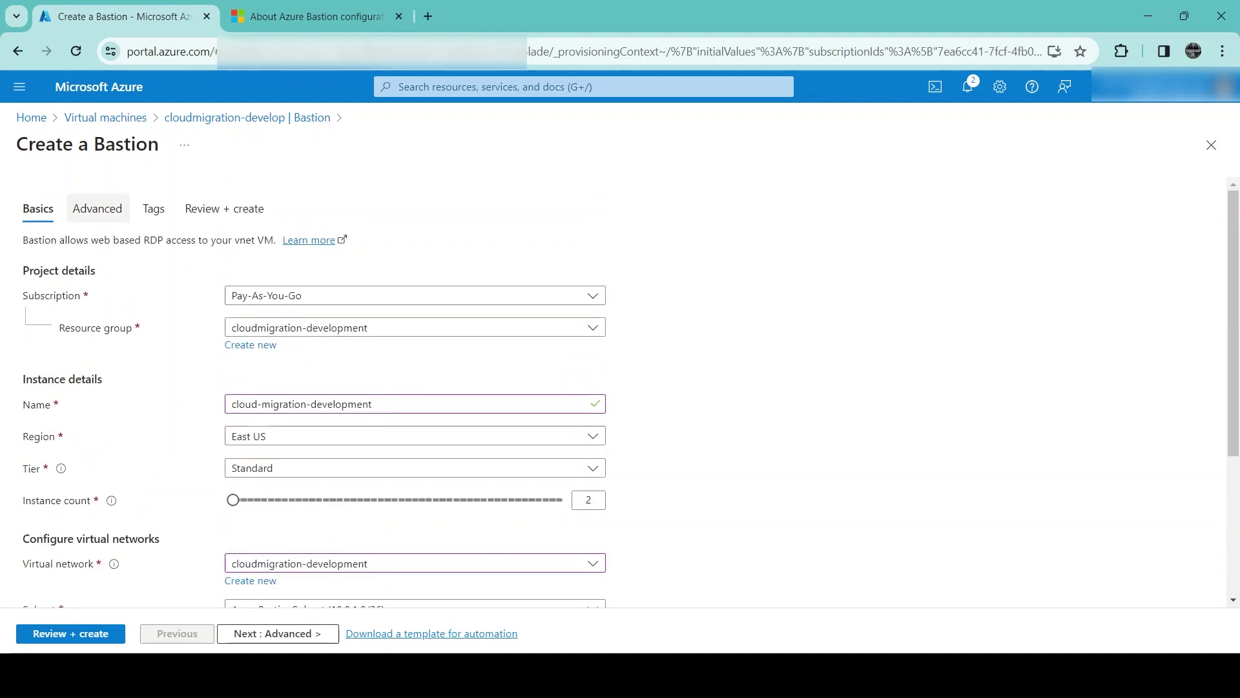
left_click(98, 208)
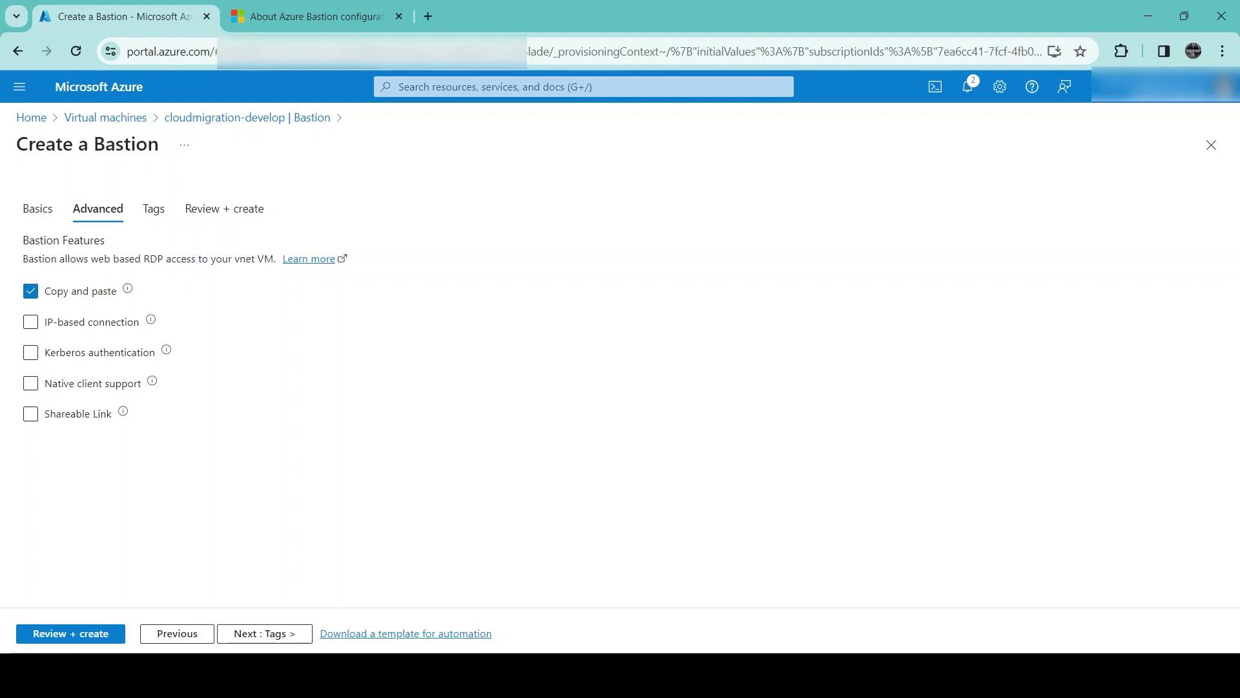
left_click(30, 292)
left_click(30, 413)
mouse_move(123, 411)
Tag the Bastion resources with the name Environment and the value Development
left_click(265, 633)
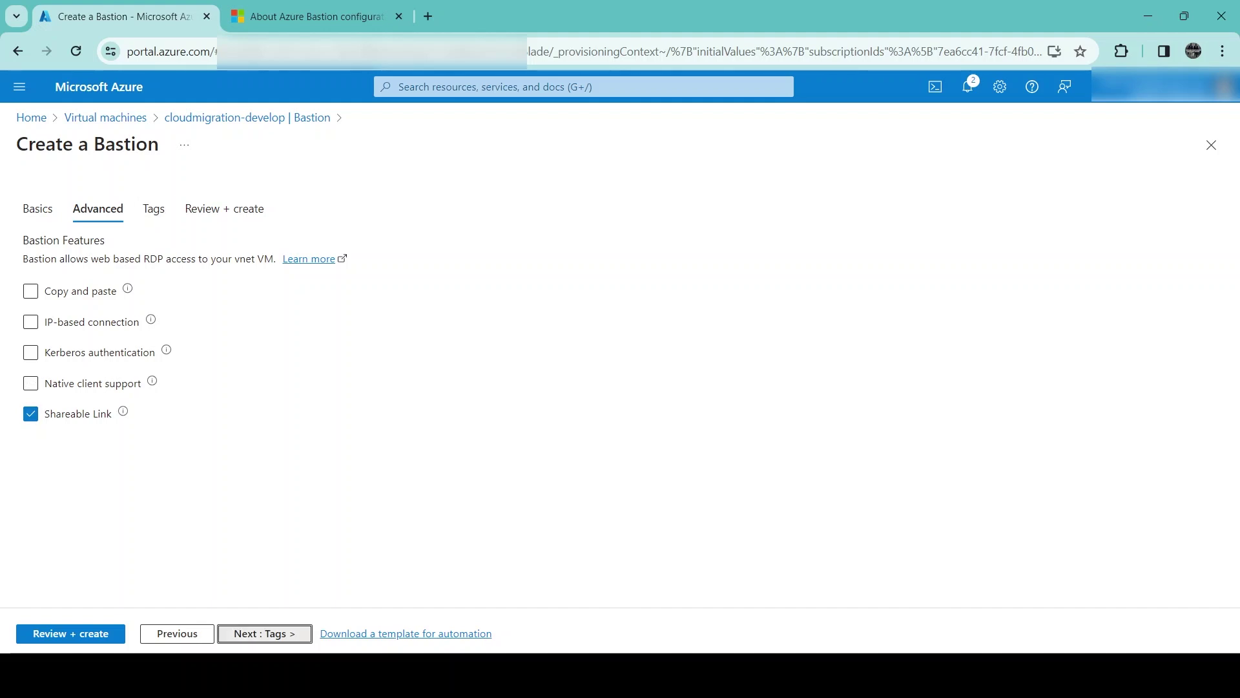
left_click(116, 337)
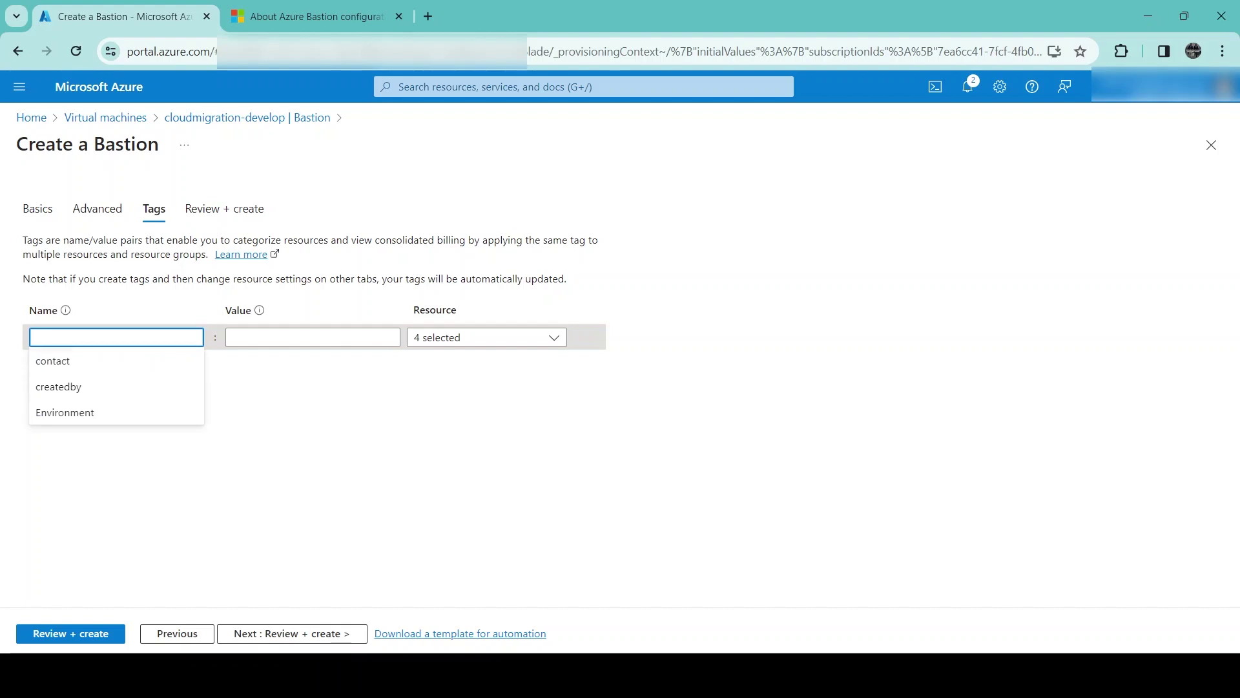
left_click(64, 412)
left_click(313, 337)
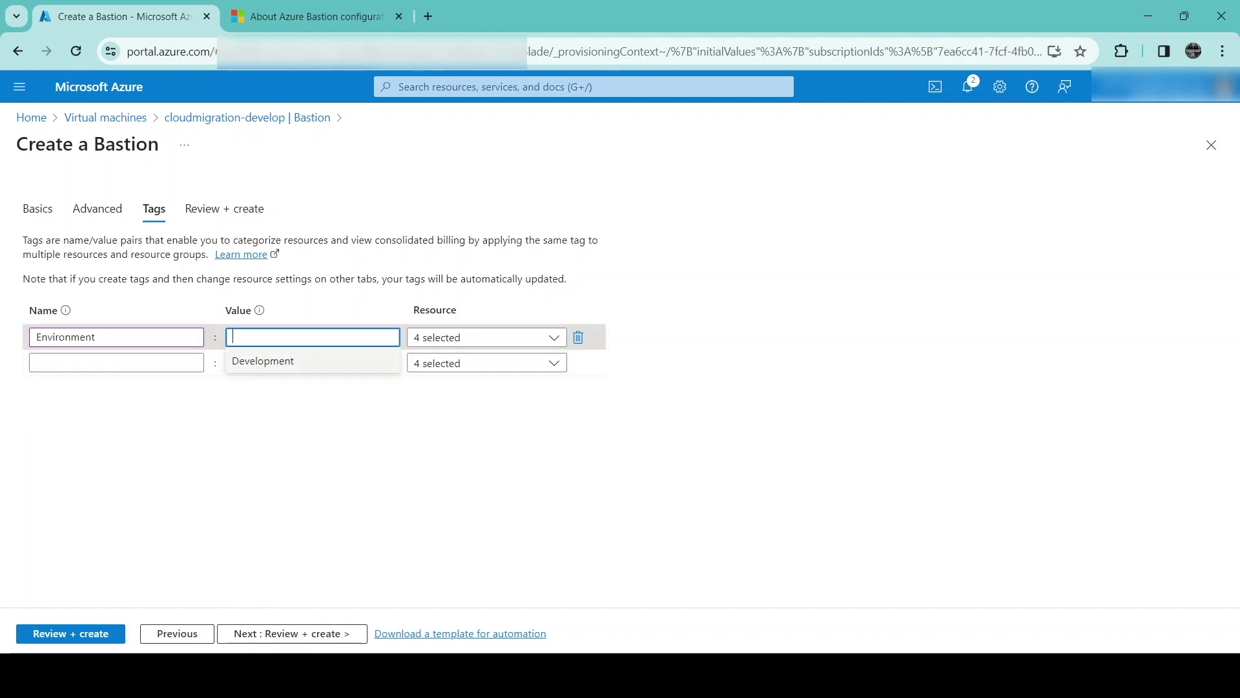
left_click(263, 361)
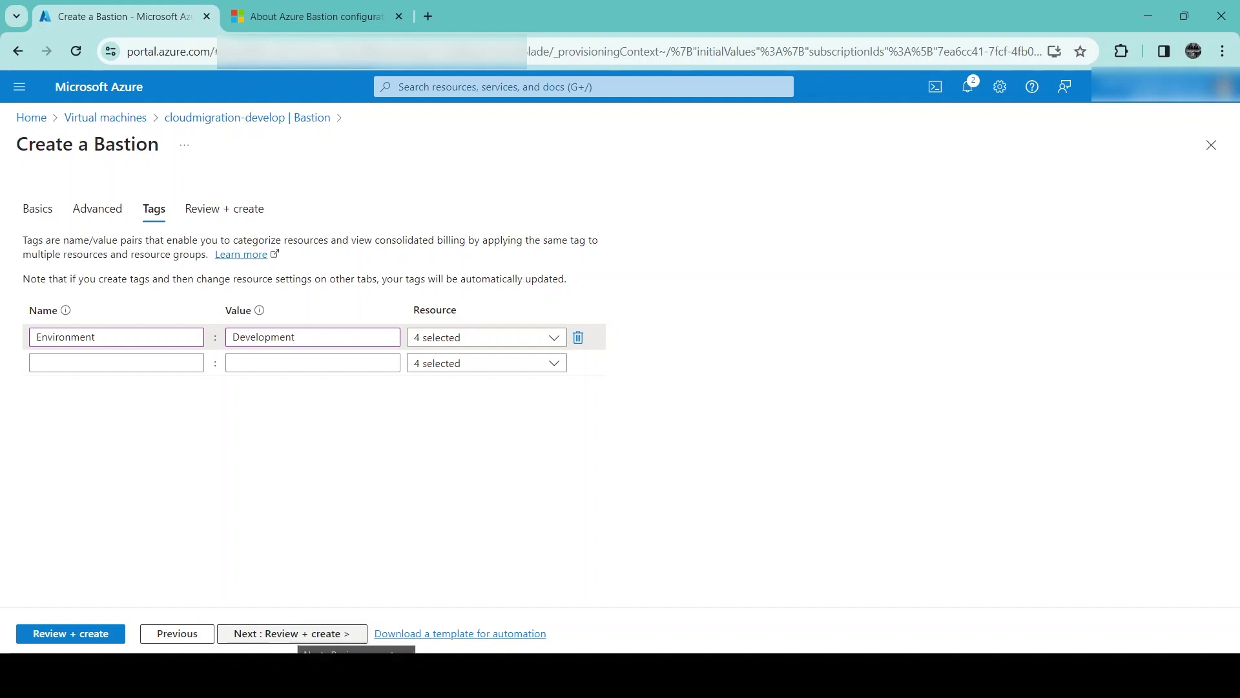
Create the Bastion from the reviewed configuration and open the deployed resource to check its sessions
left_click(292, 633)
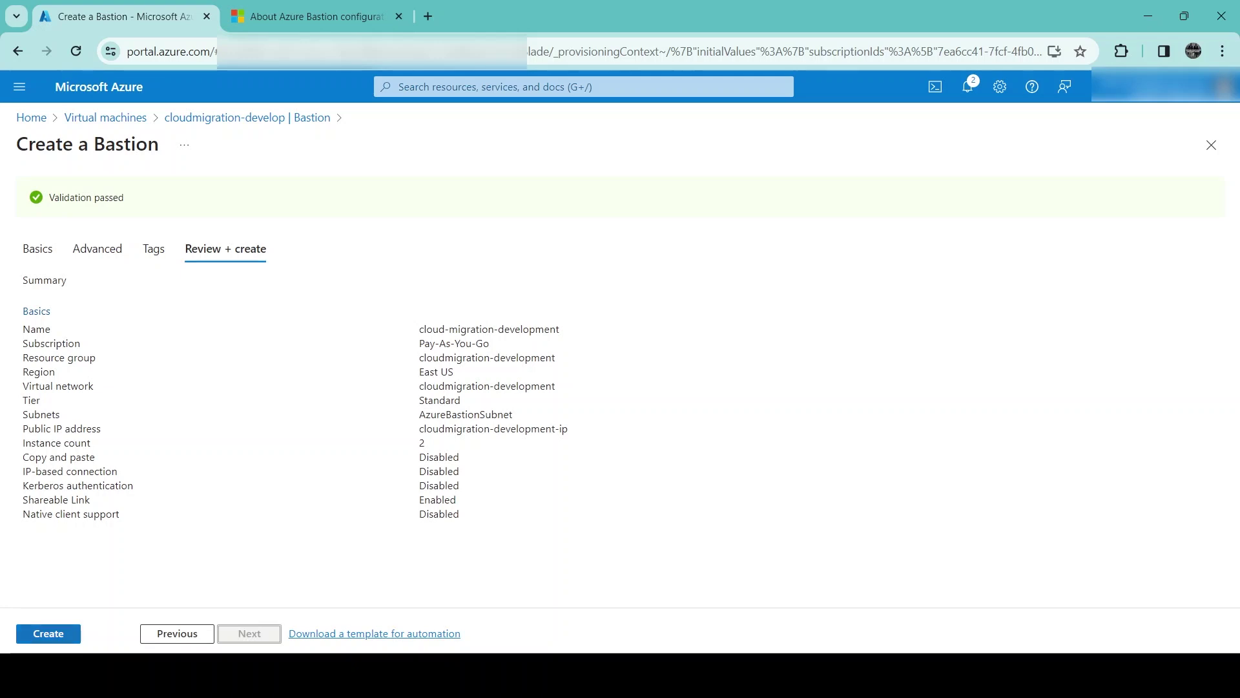
left_click(49, 634)
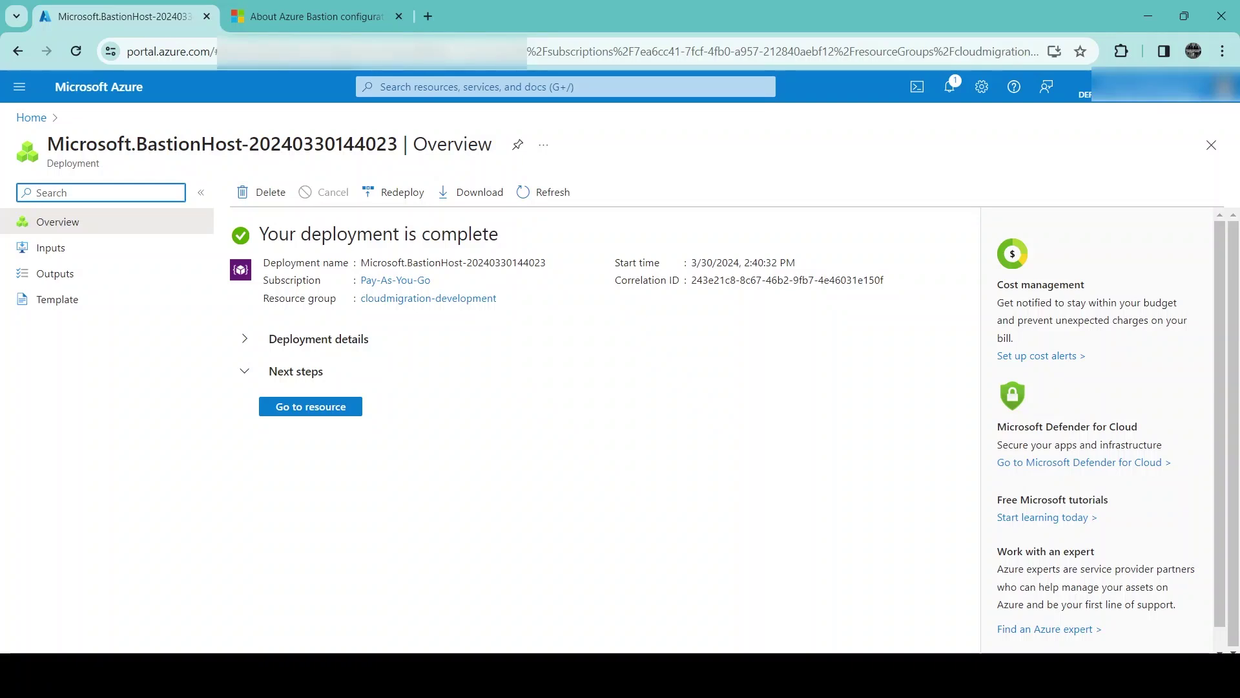
left_click(310, 407)
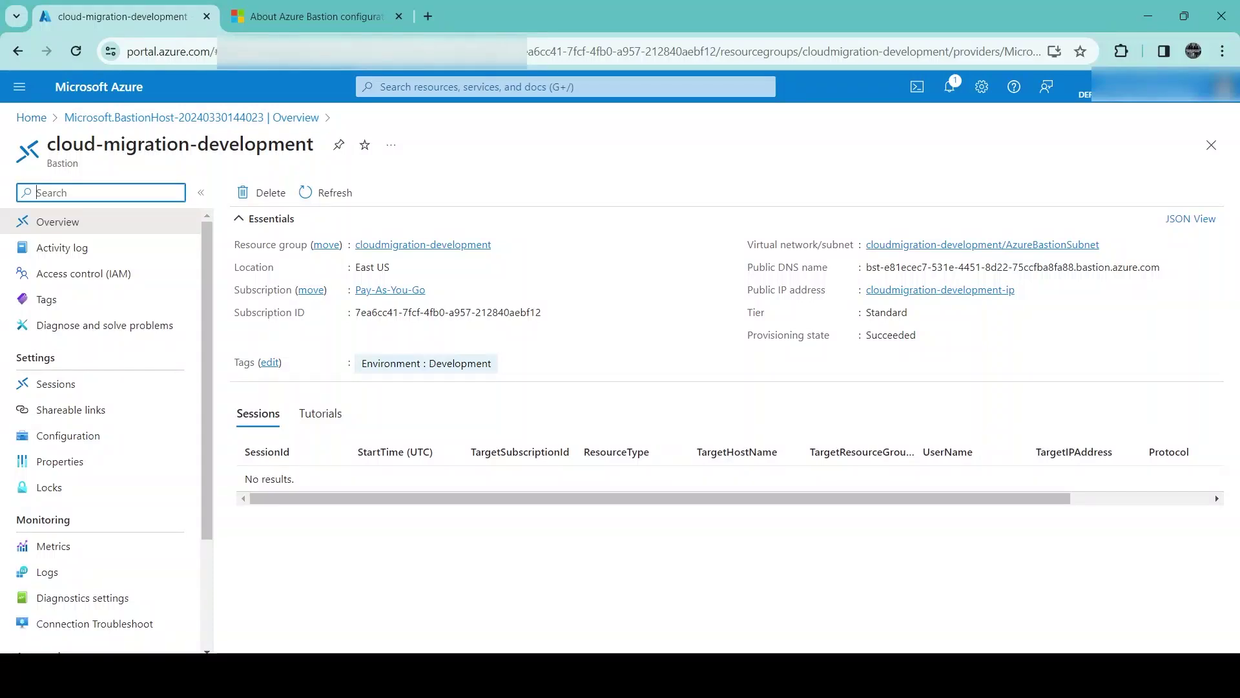
left_click_drag(245, 479, 296, 480)
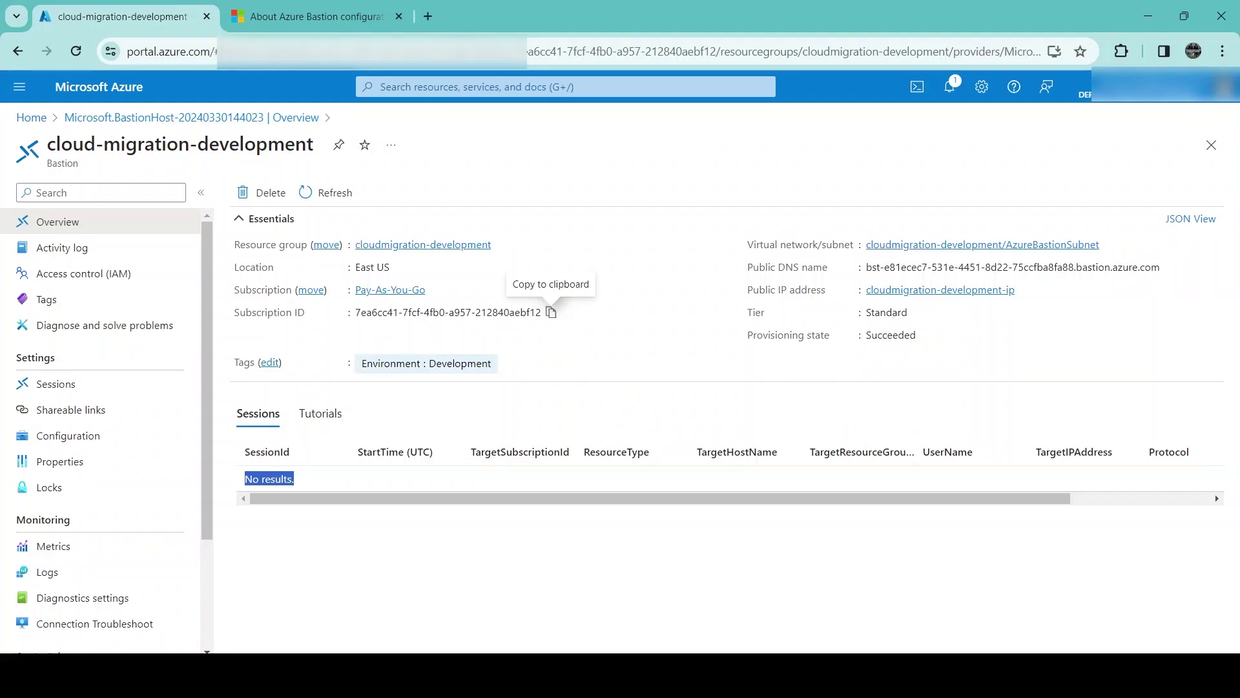
left_click(569, 566)
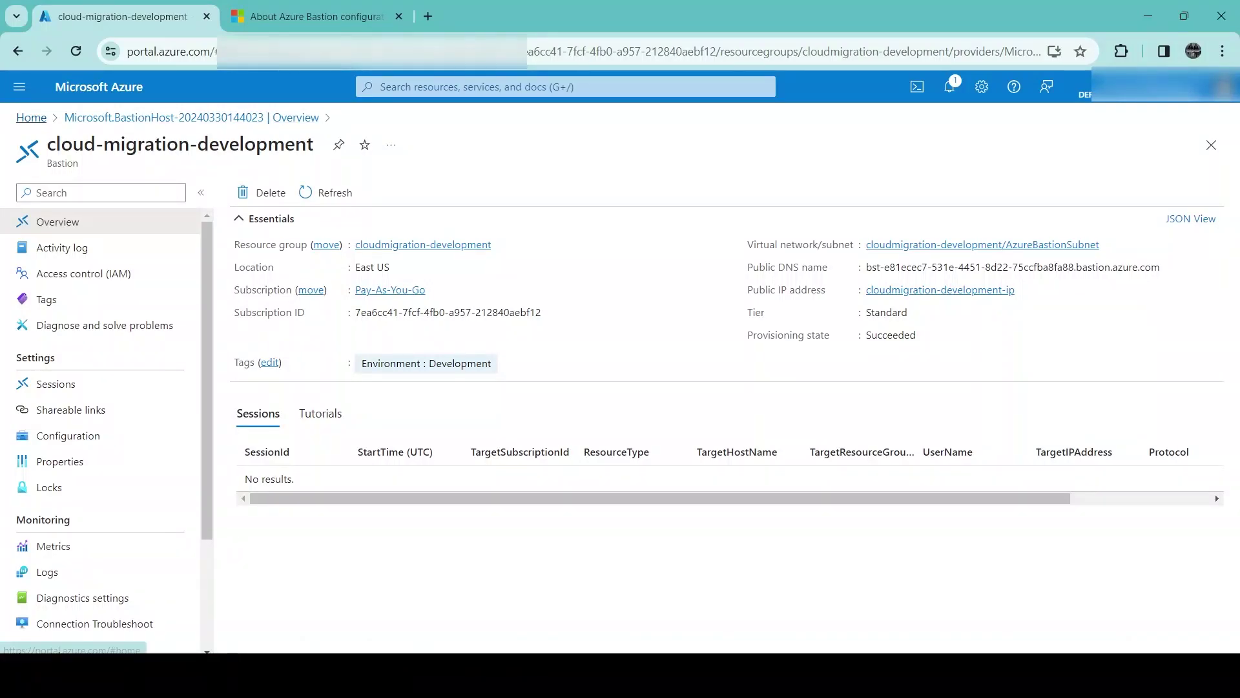
Open the cloudmigration-develop virtual machine from the home page and choose to connect via Bastion
left_click(31, 117)
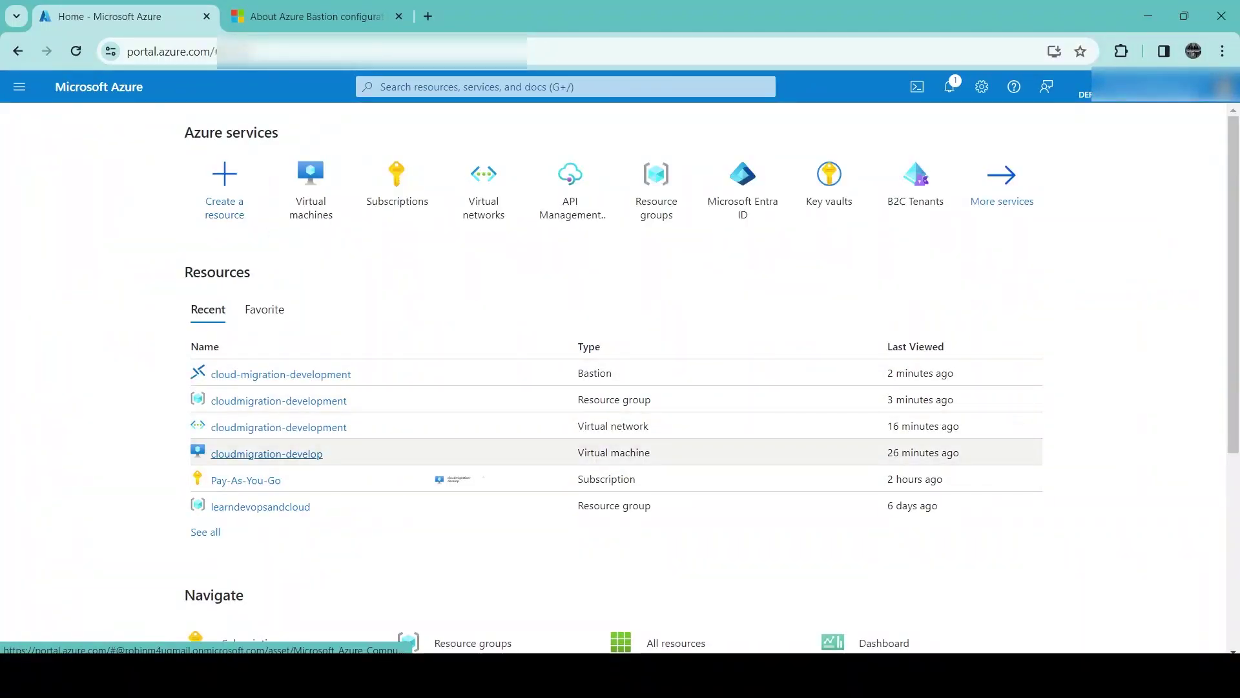
left_click(267, 454)
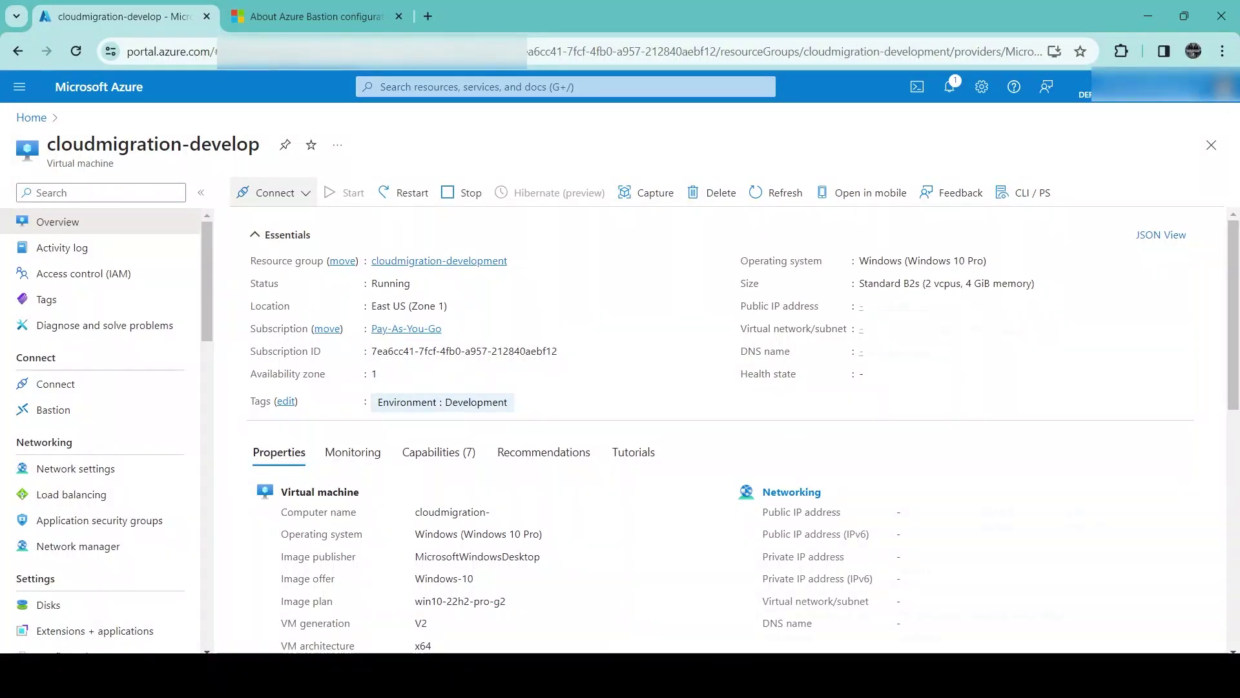
left_click(274, 193)
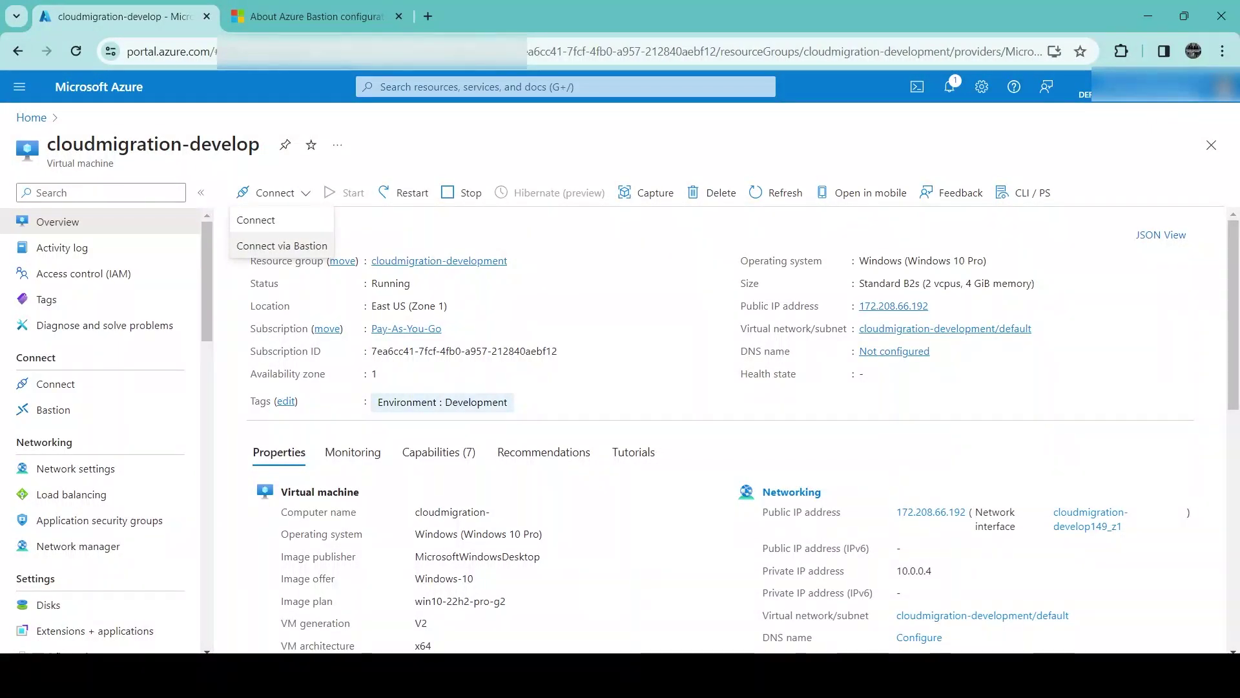
left_click(281, 246)
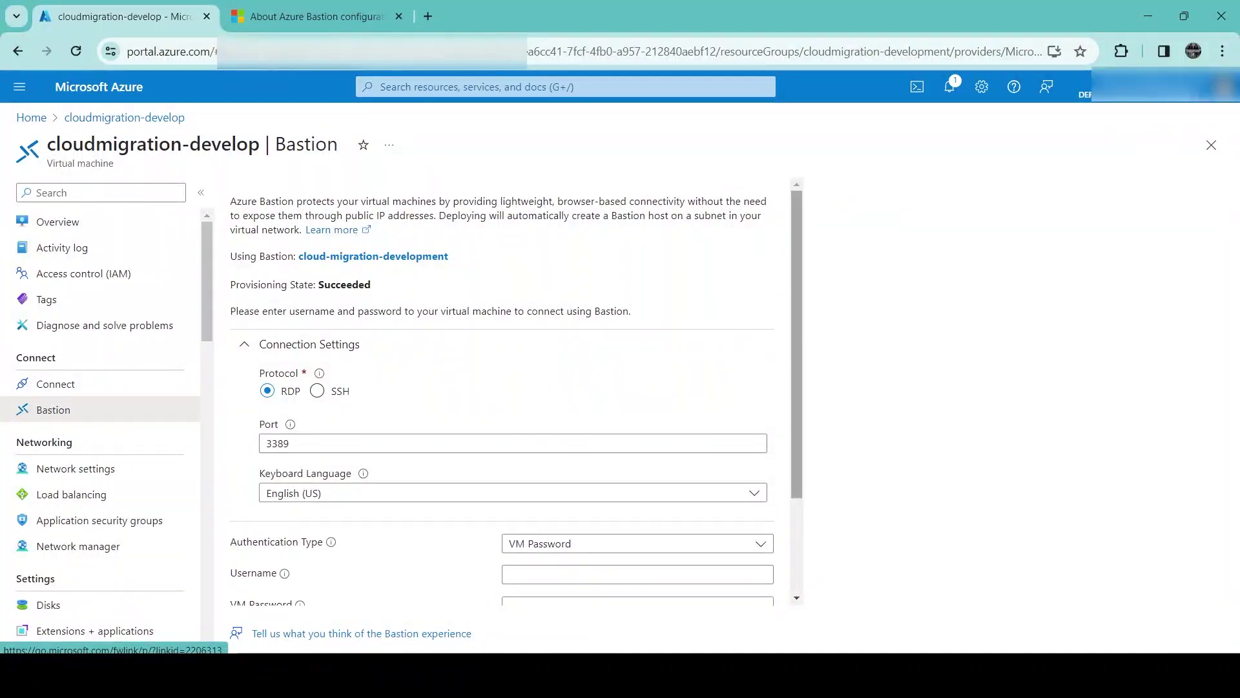
Review the protocol and port in the virtual machine's Bastion connection settings
scroll(510, 394, "down", 2)
scroll(511, 394, "down", 3)
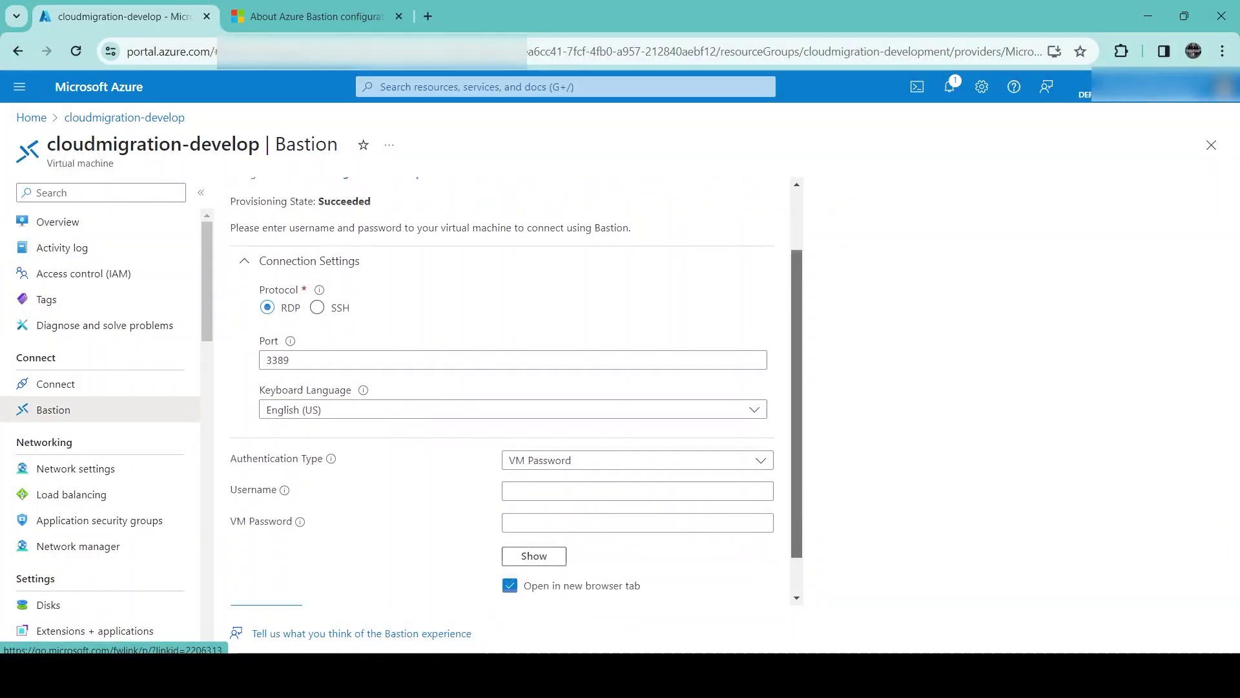
scroll(511, 394, "up", 2)
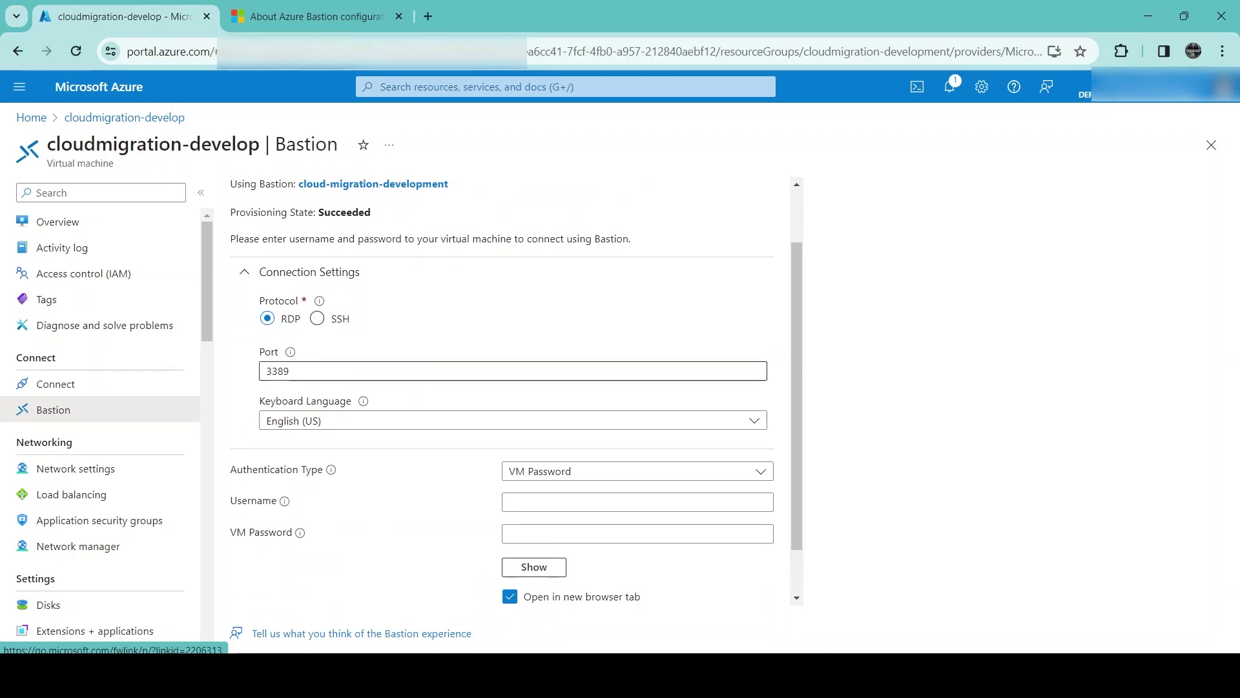
double_click(278, 371)
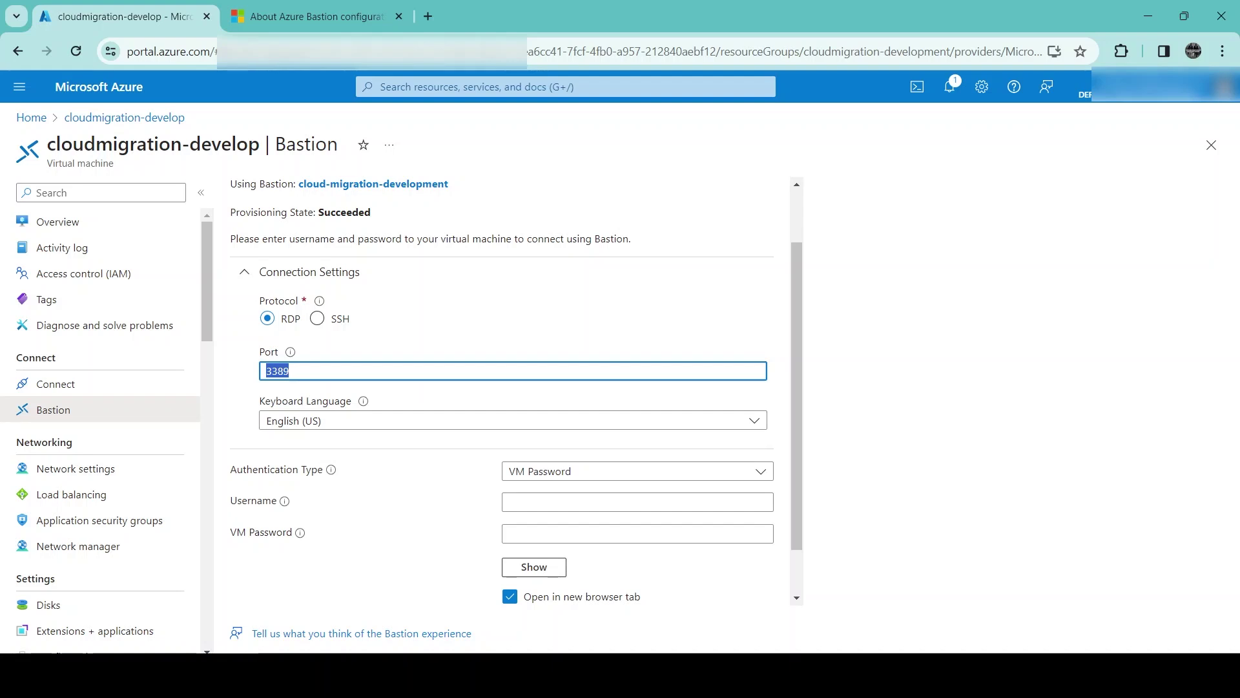
left_click(289, 370)
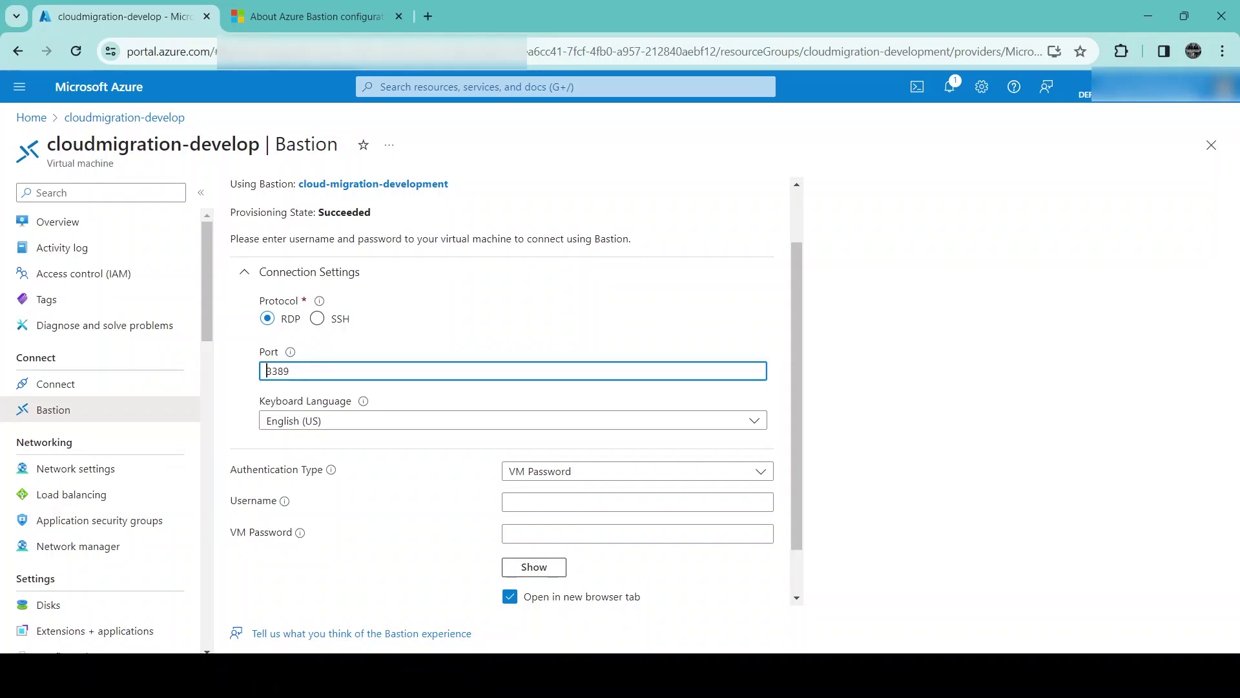
key("ctrl+a")
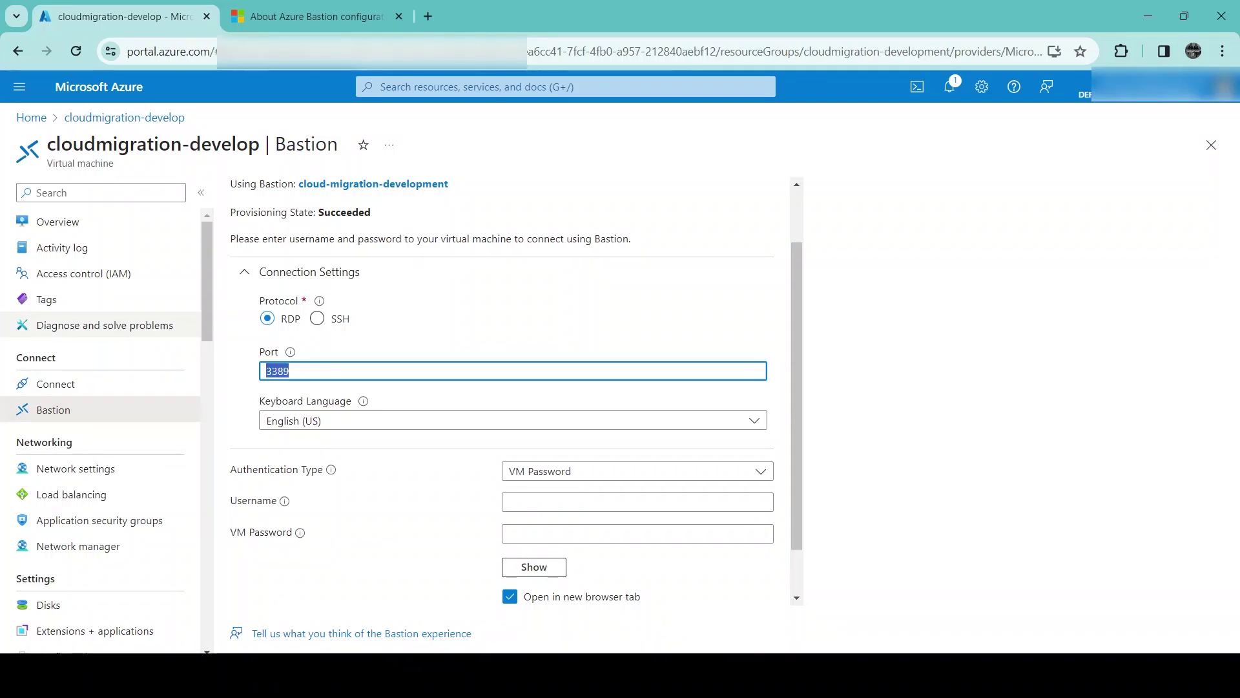
Choose VM Password as the authentication type and enter cloudmigration as the username
scroll(515, 391, "down", 1)
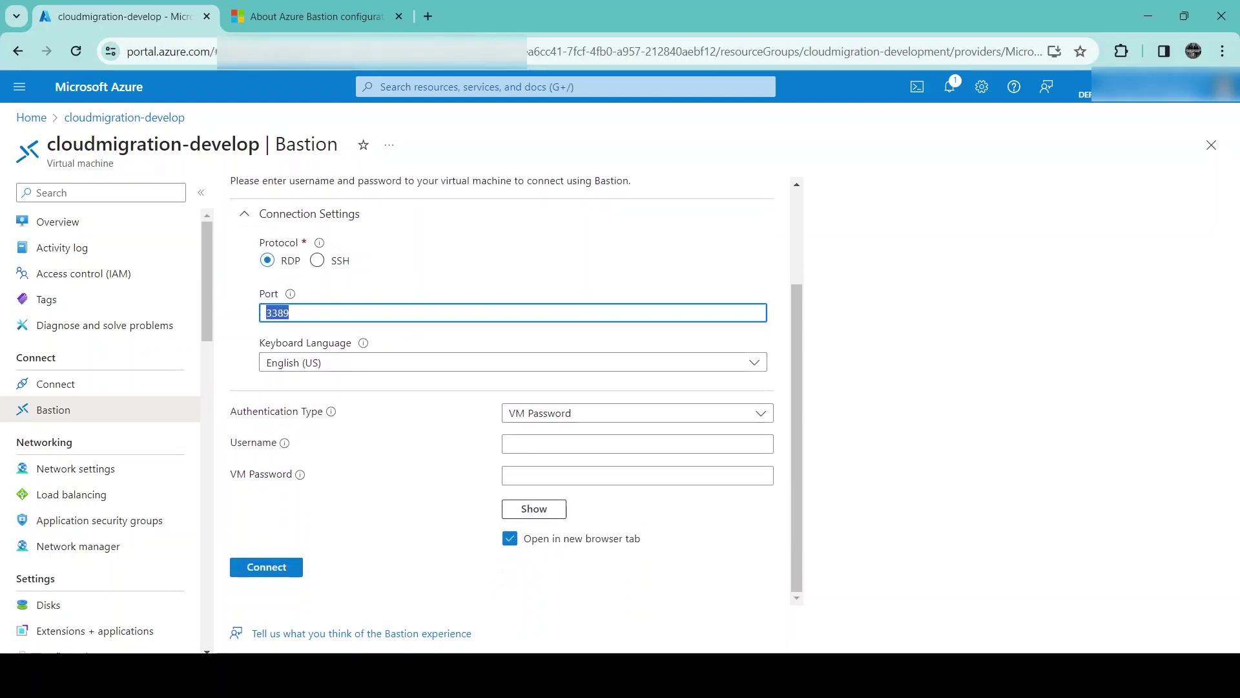
left_click(637, 414)
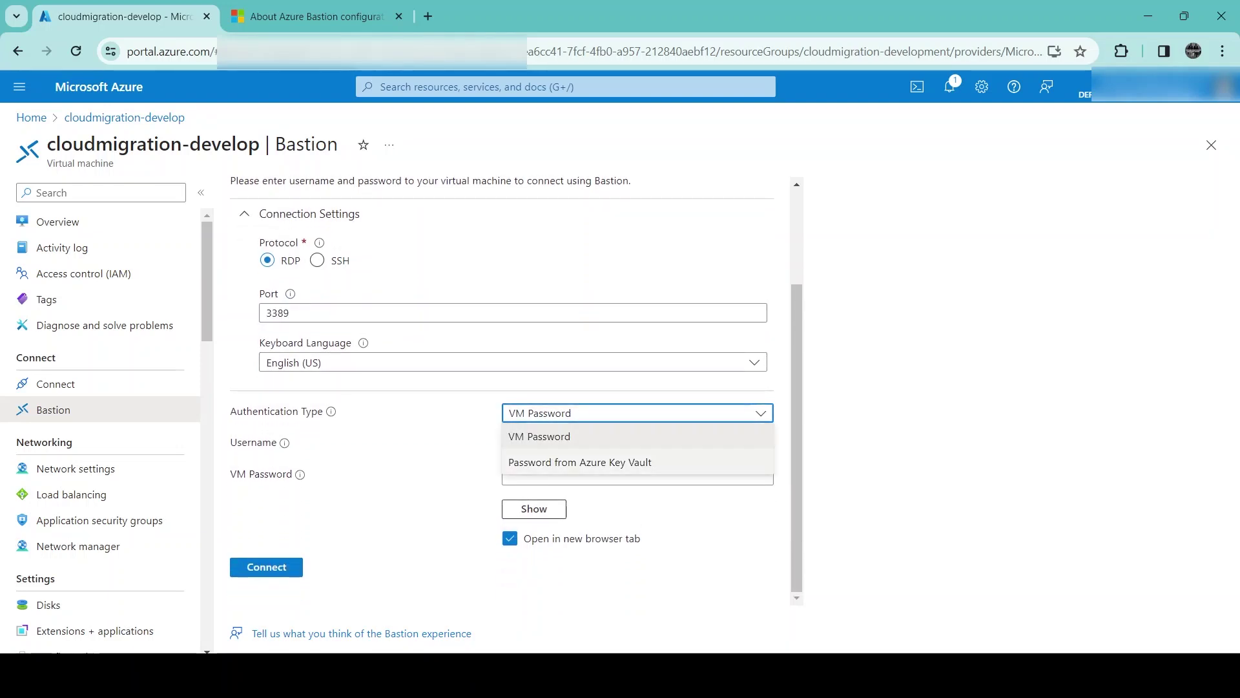
left_click(539, 436)
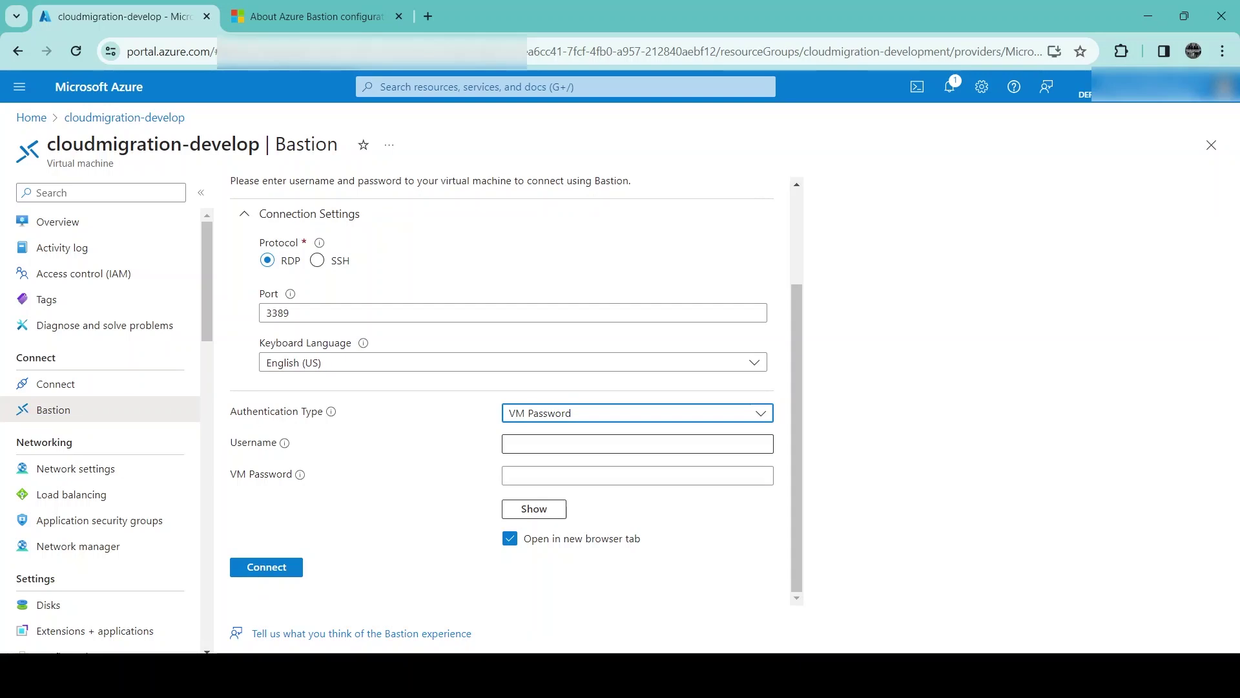
left_click(638, 444)
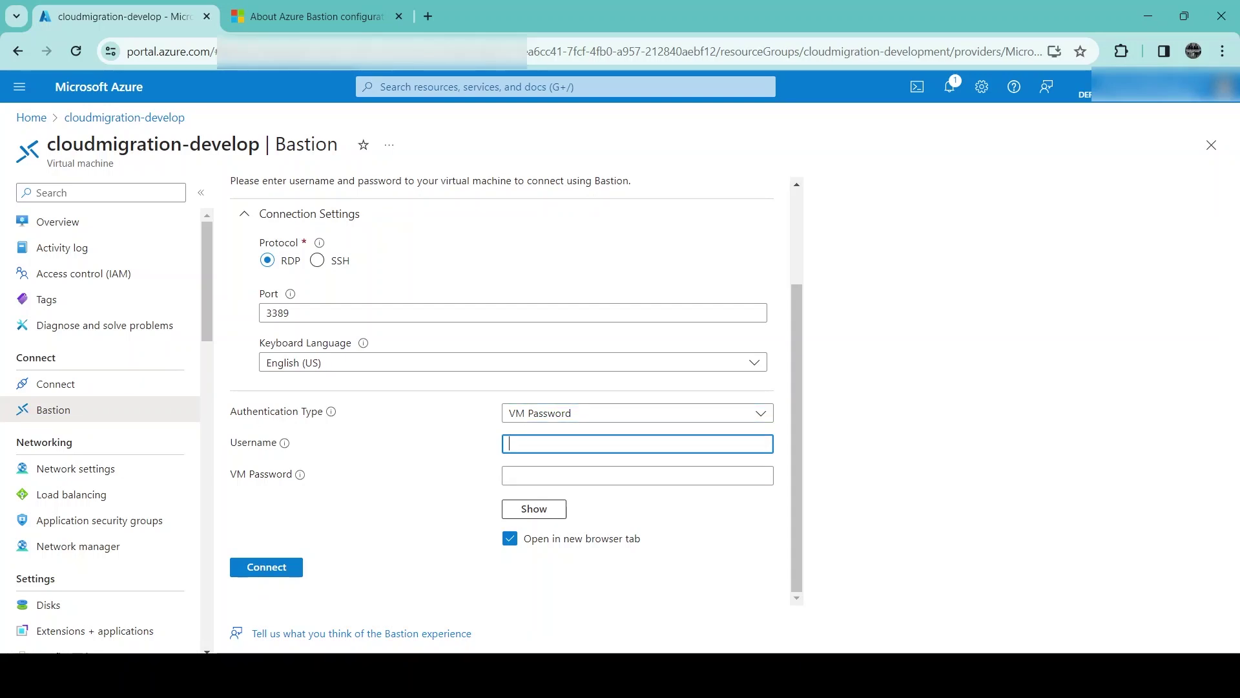
type("c")
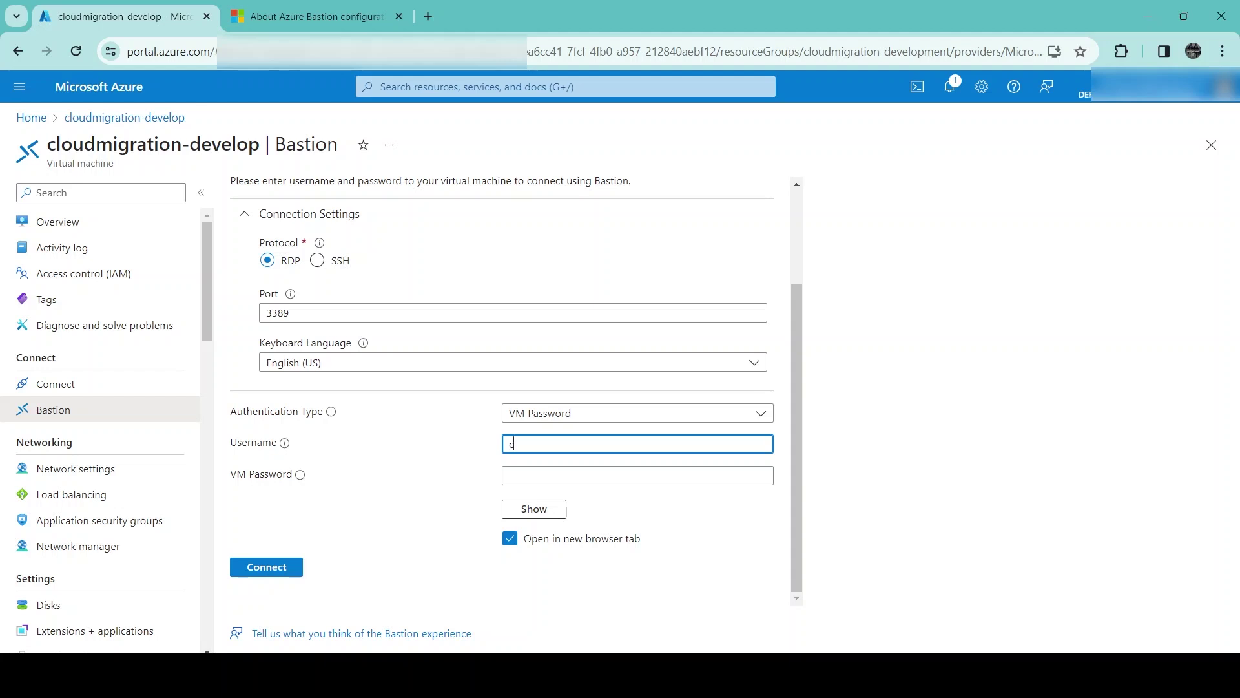
type("loudmigration")
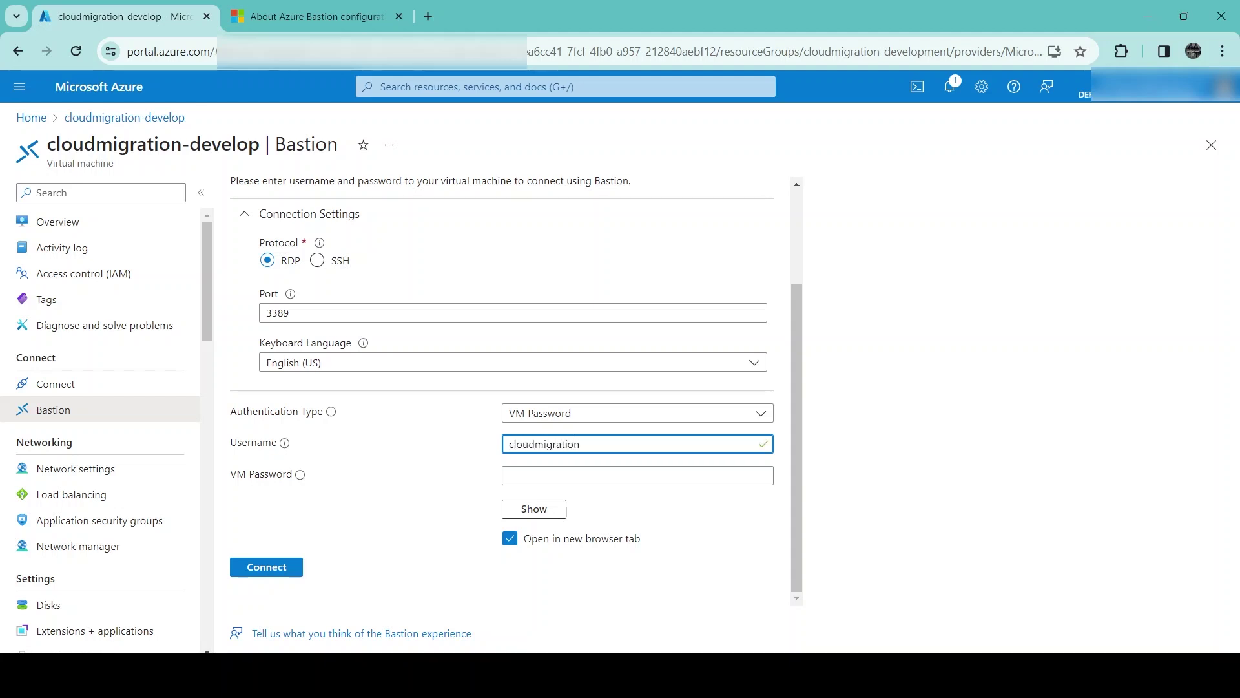
Enter the VM password and connect to the virtual machine in a new browser tab, allowing clipboard access
key("Tab")
type("***")
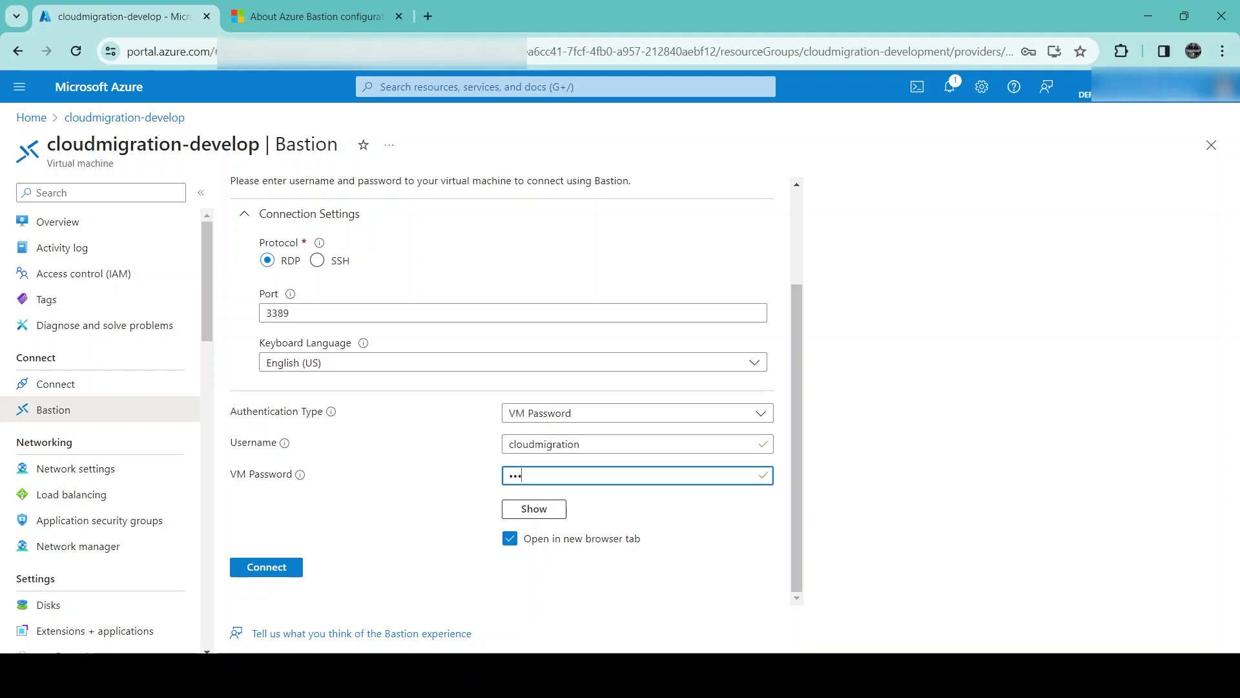
type("**********")
left_click(266, 567)
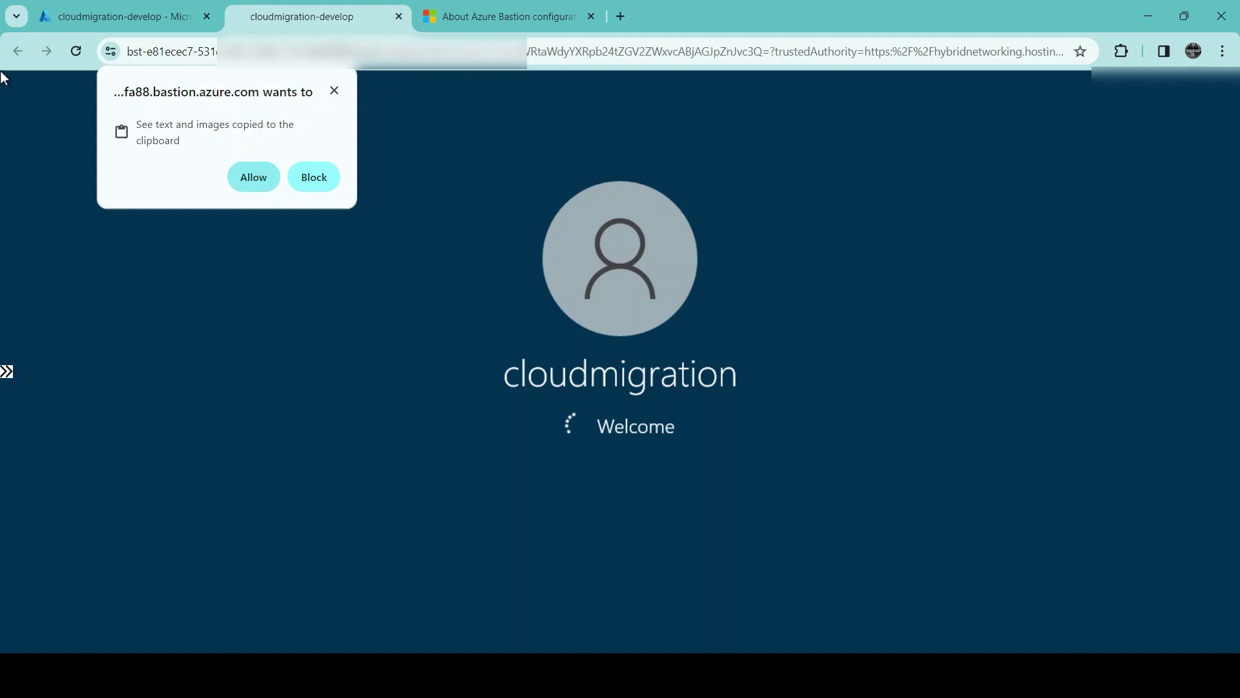
left_click(254, 177)
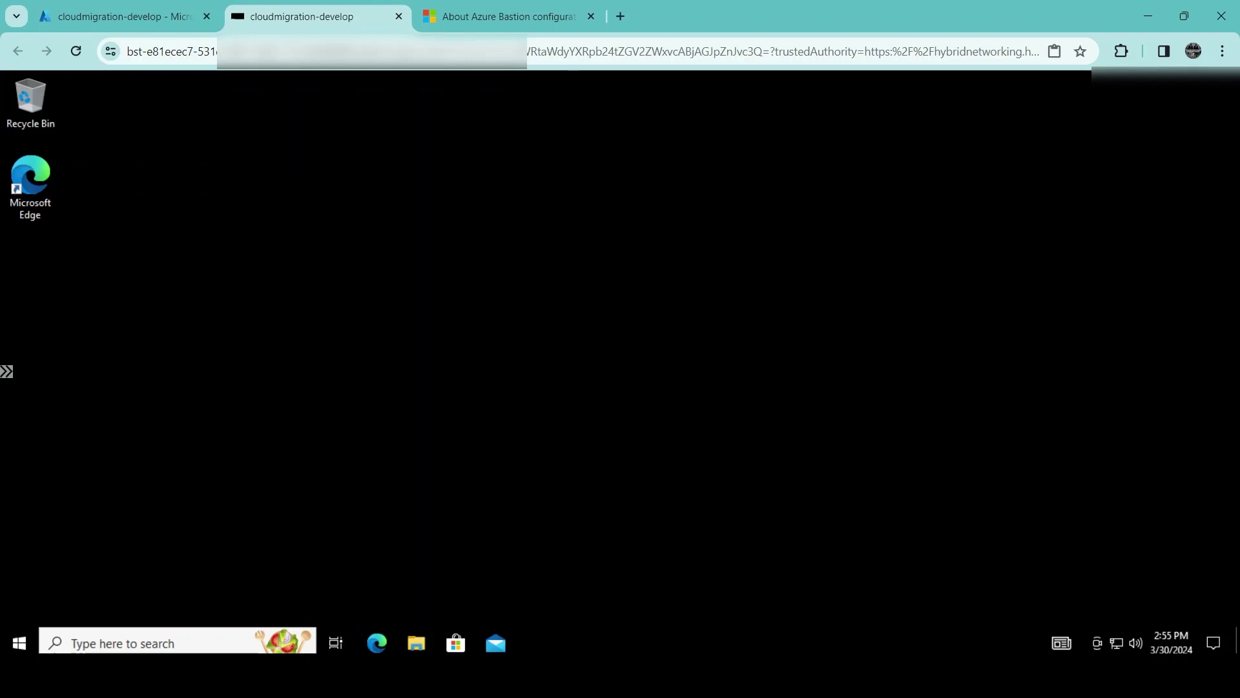
Check the remote desktop's Start menu and return to the portal to review the Bastion connection form
left_click(20, 642)
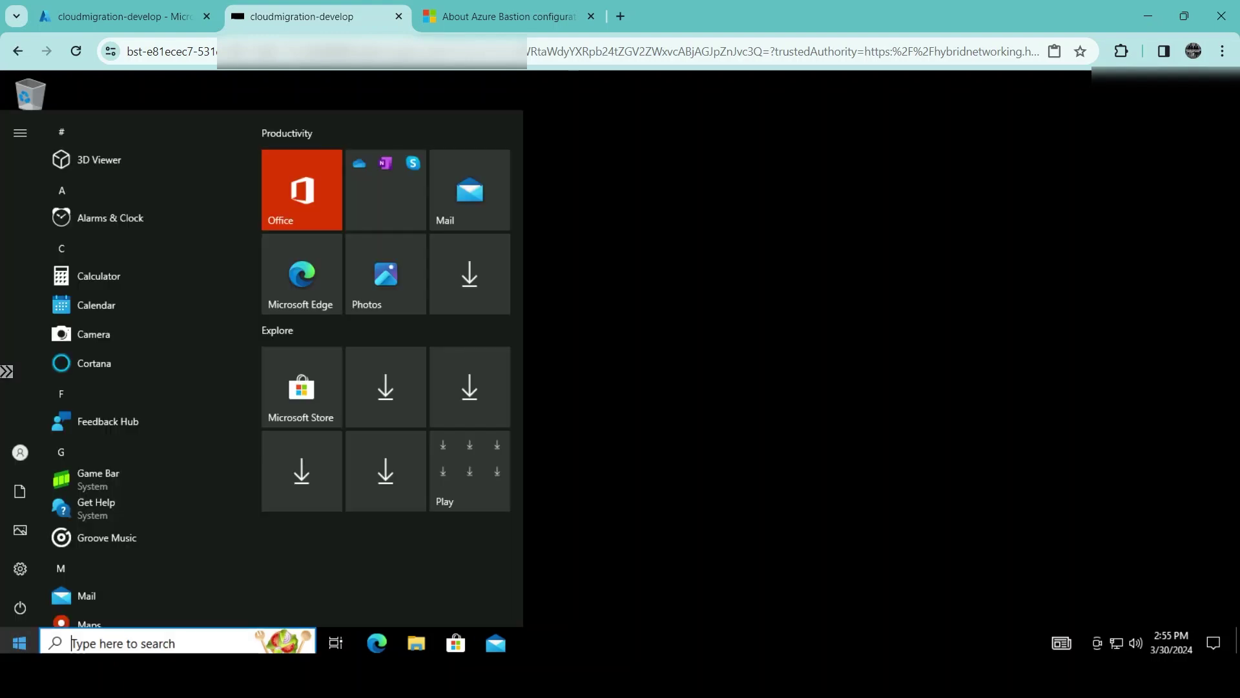
key("Escape")
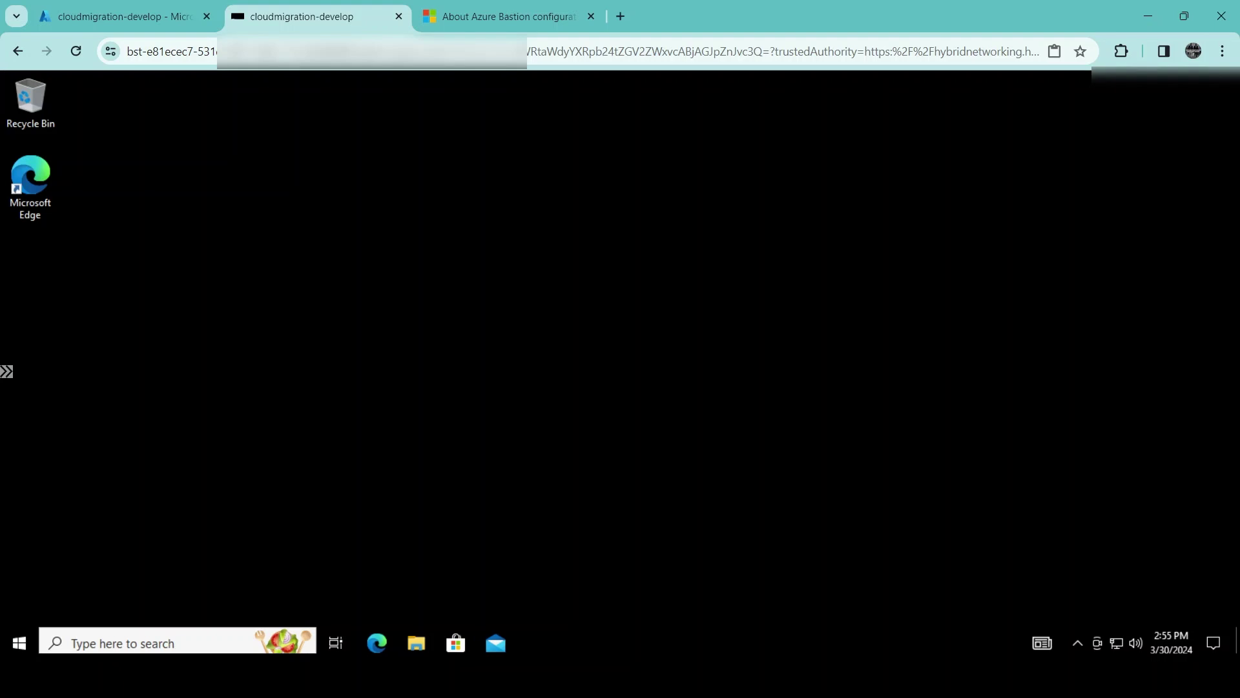
left_click(129, 19)
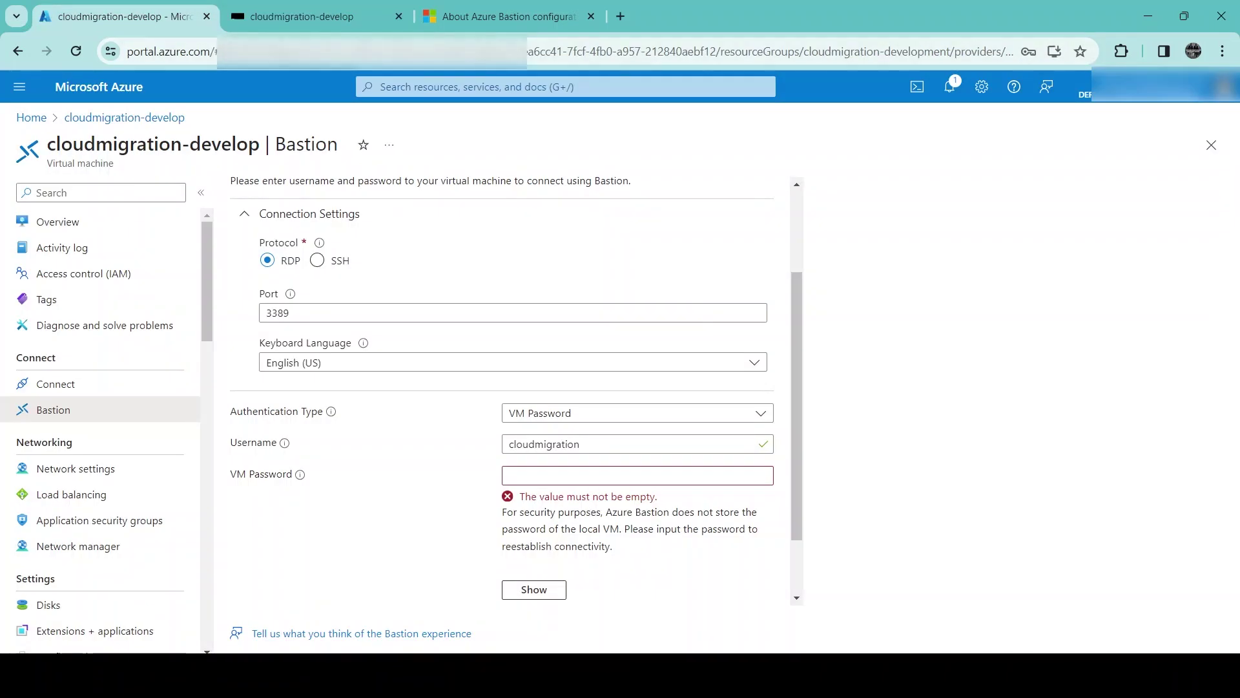
scroll(510, 387, "down", 2)
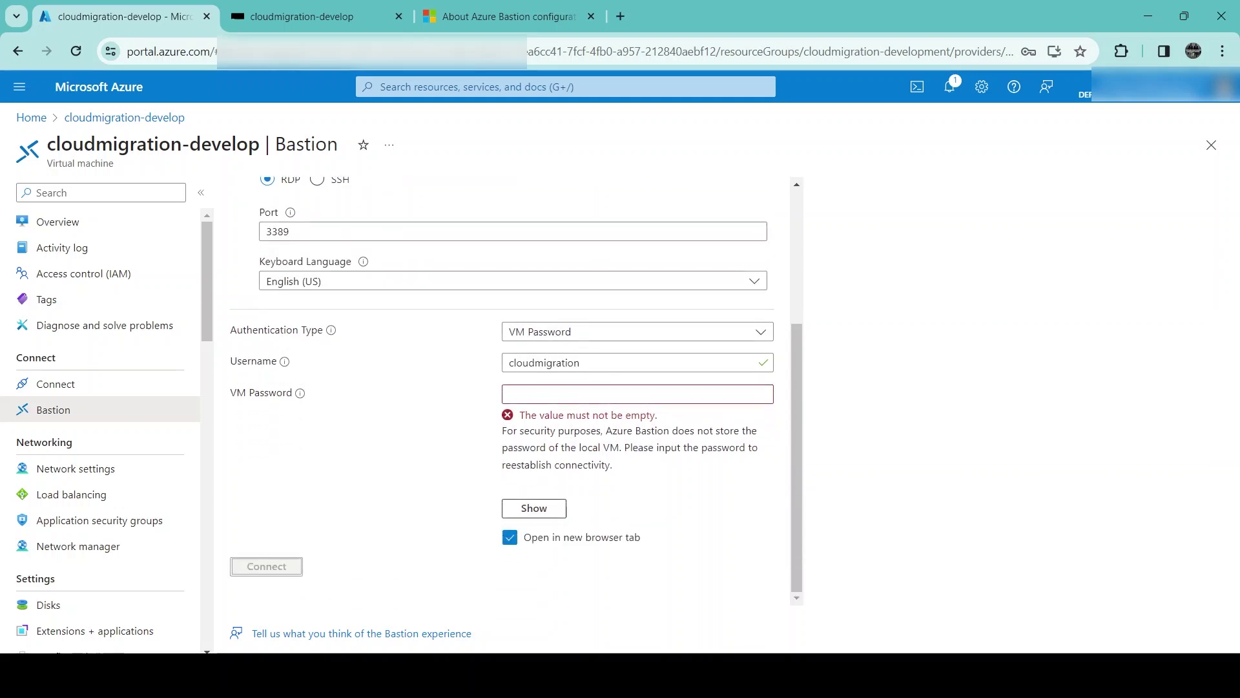
scroll(510, 387, "up", 5)
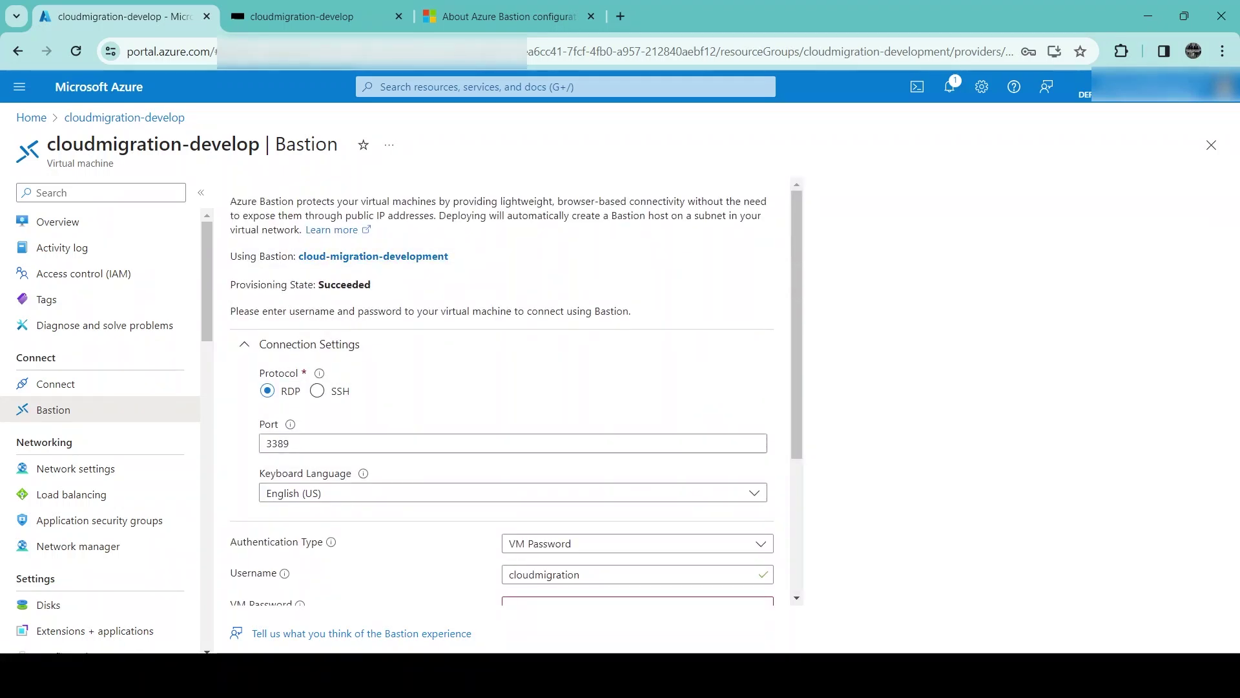
scroll(511, 388, "down", 3)
scroll(511, 388, "up", 3)
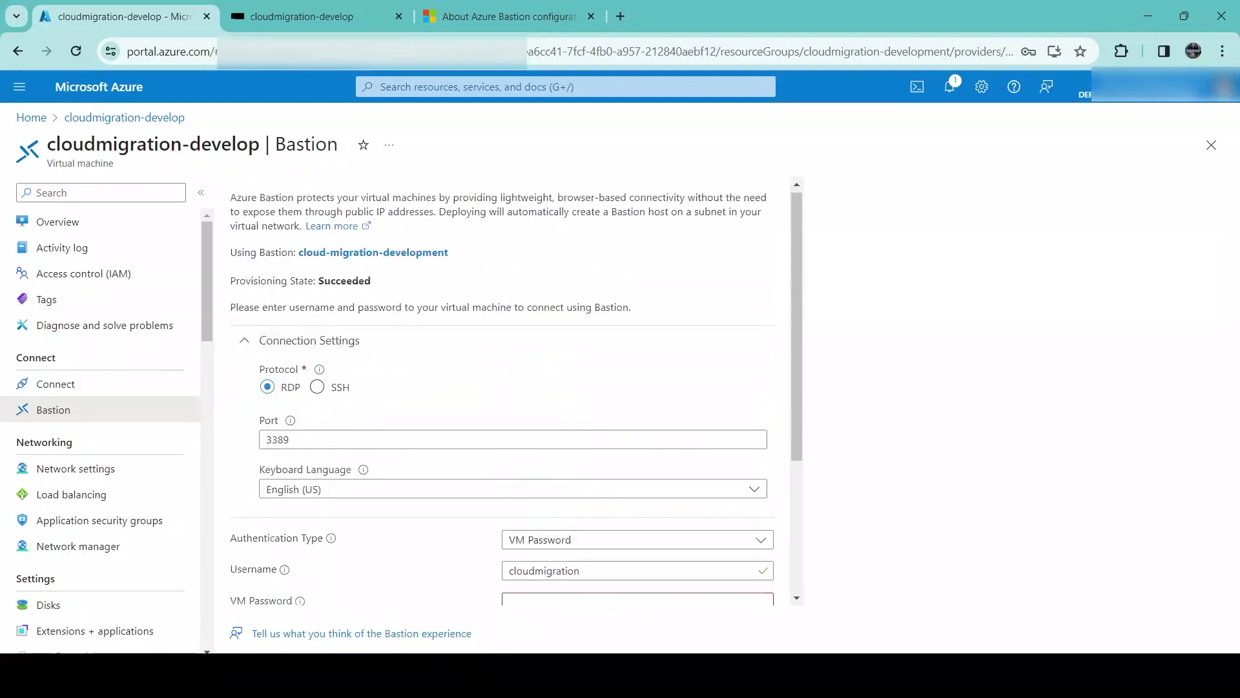
Open the cloud-migration-development Bastion, dismiss the password-saving prompt, and examine the active session's details with a wider SessionId column
left_click(373, 255)
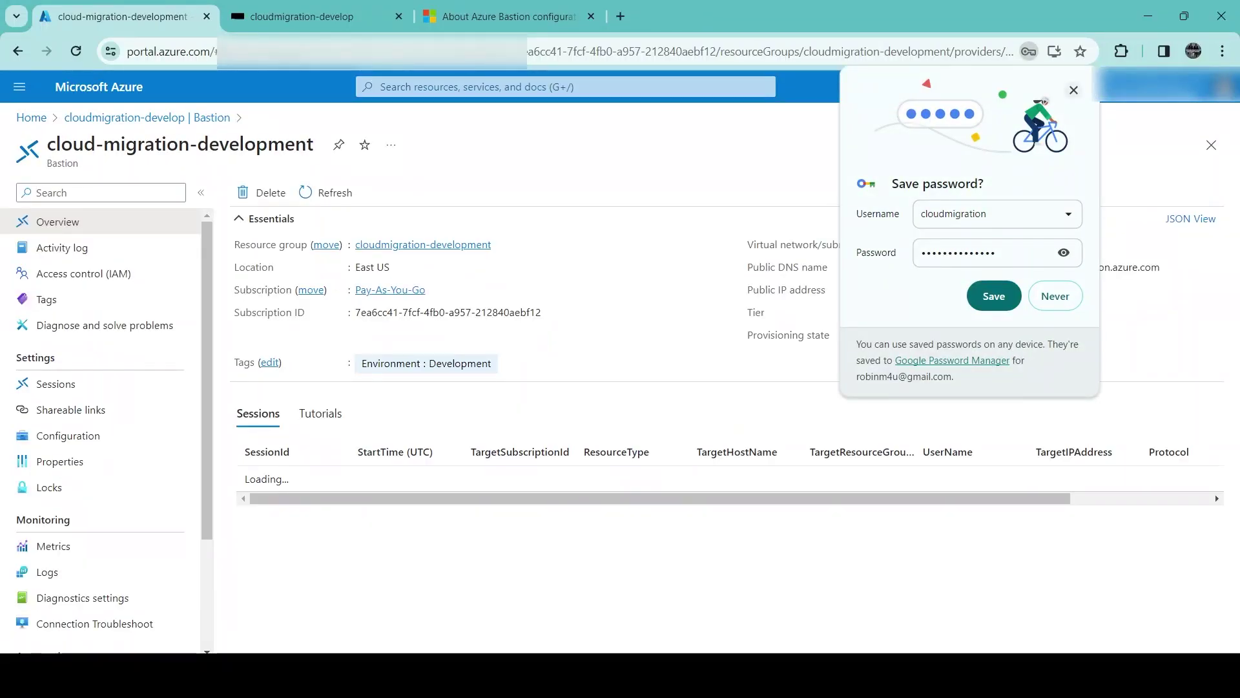
left_click(1074, 90)
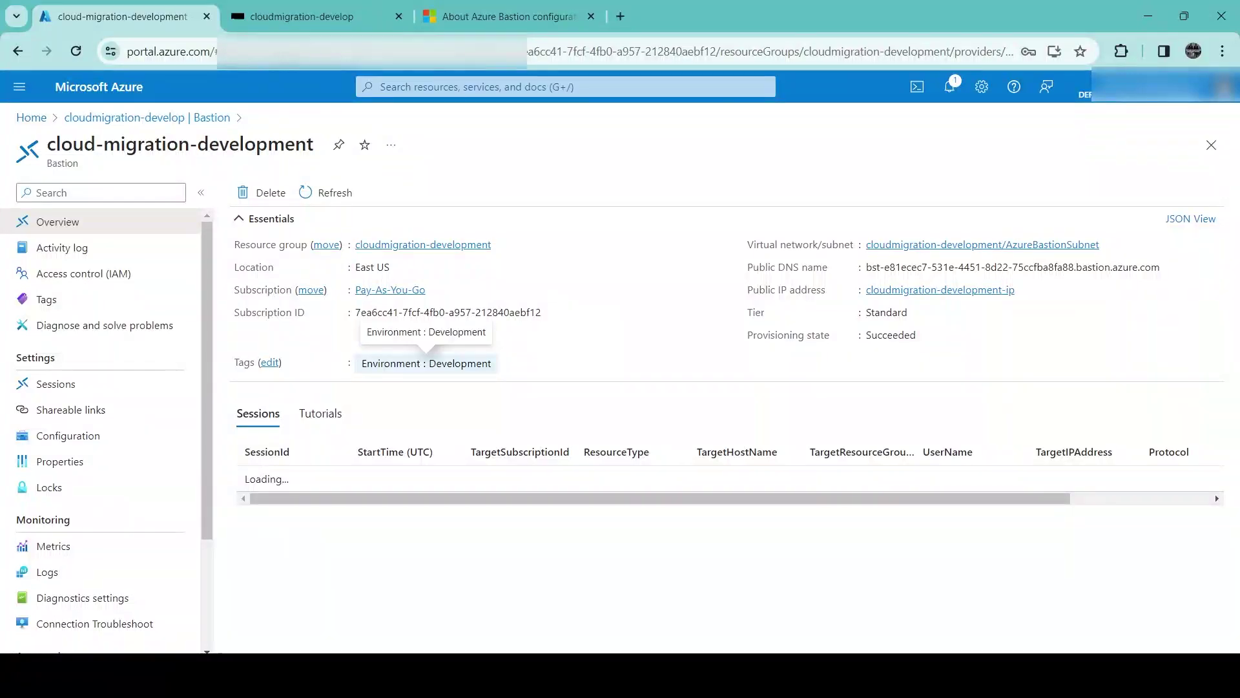
mouse_move(245, 479)
left_mouse_down()
mouse_move(341, 480)
mouse_move(353, 452)
mouse_move(453, 453)
left_mouse_up()
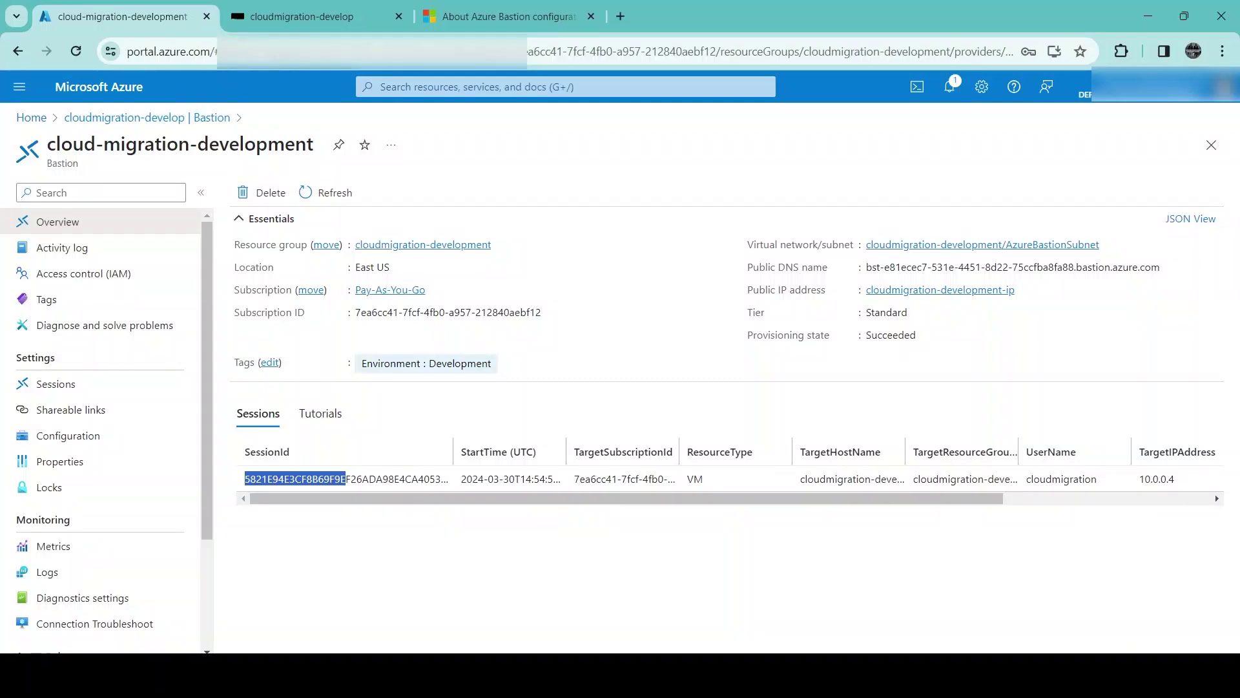
left_click(478, 555)
left_click_drag(453, 452, 484, 452)
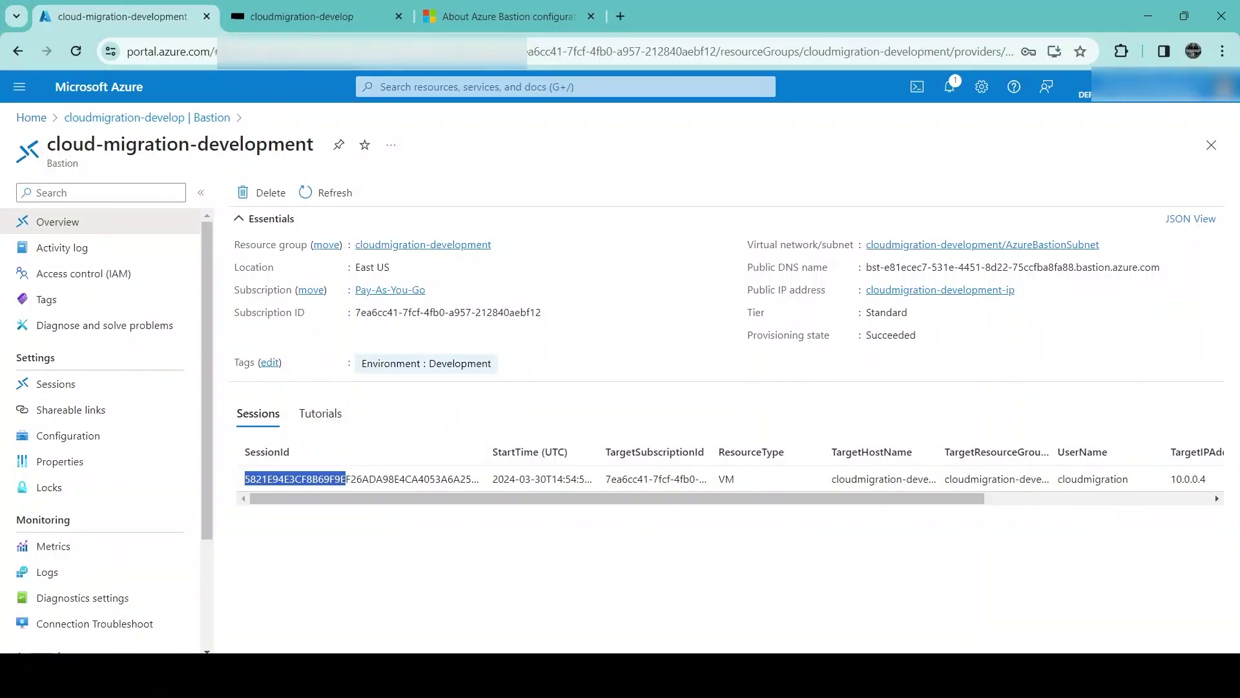
mouse_move(549, 499)
left_mouse_down()
mouse_move(777, 498)
mouse_move(550, 498)
left_mouse_up()
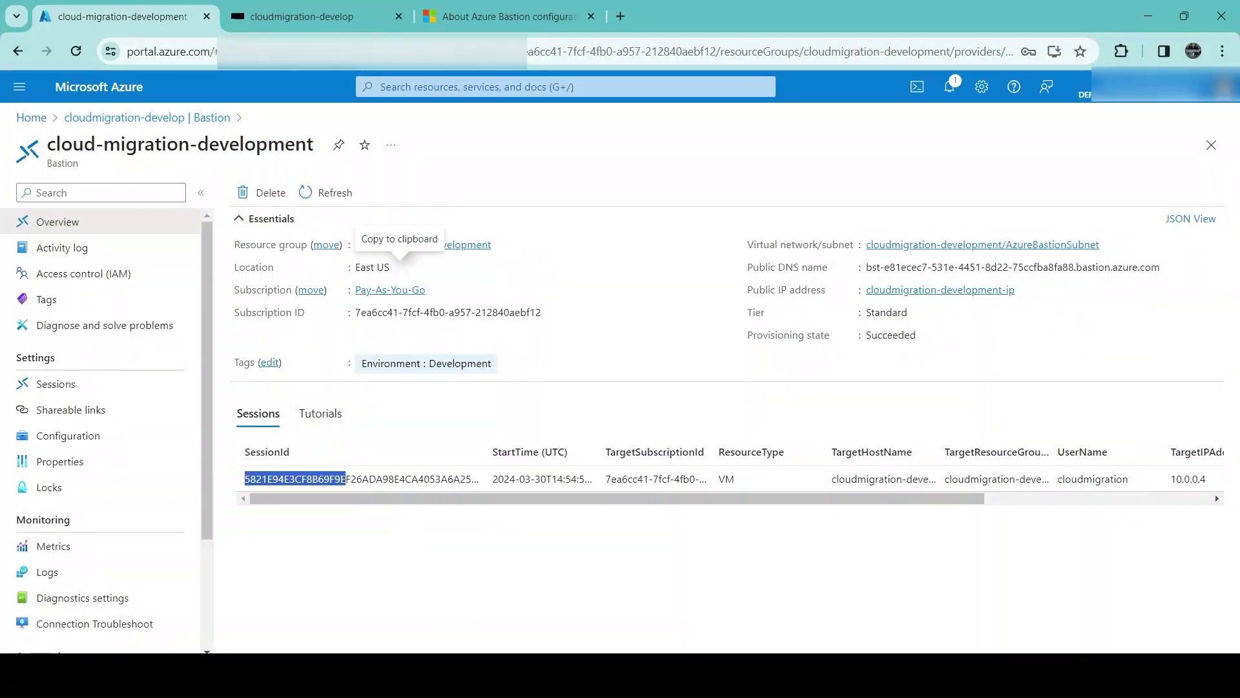
Create a Bastion shareable link for the cloudmigration-develop virtual machine in the cloudmigration-development resource group
left_click(70, 410)
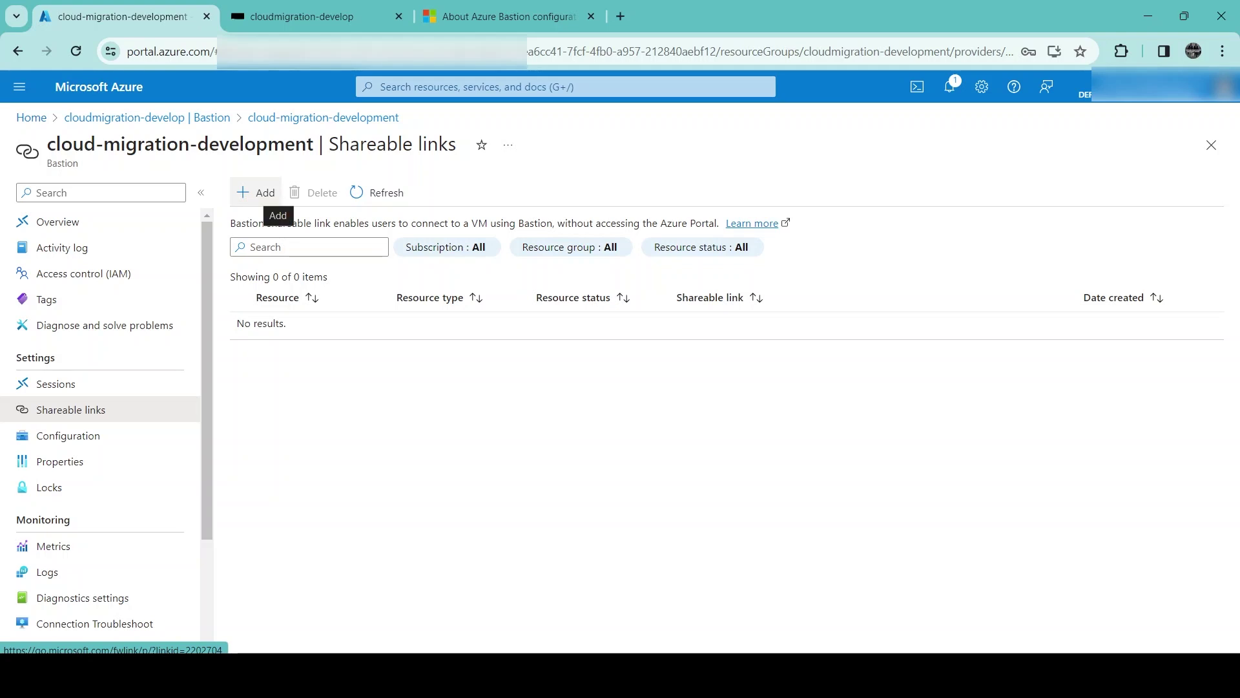
left_click(256, 193)
left_click(1004, 300)
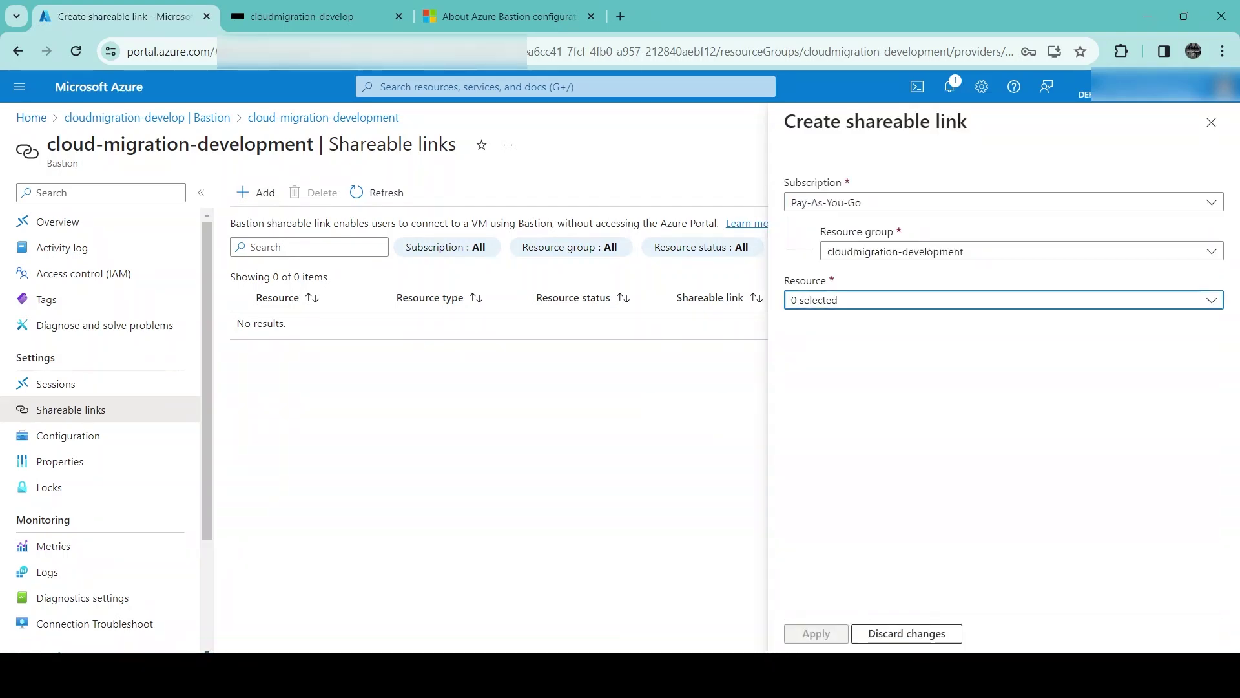
left_click(799, 381)
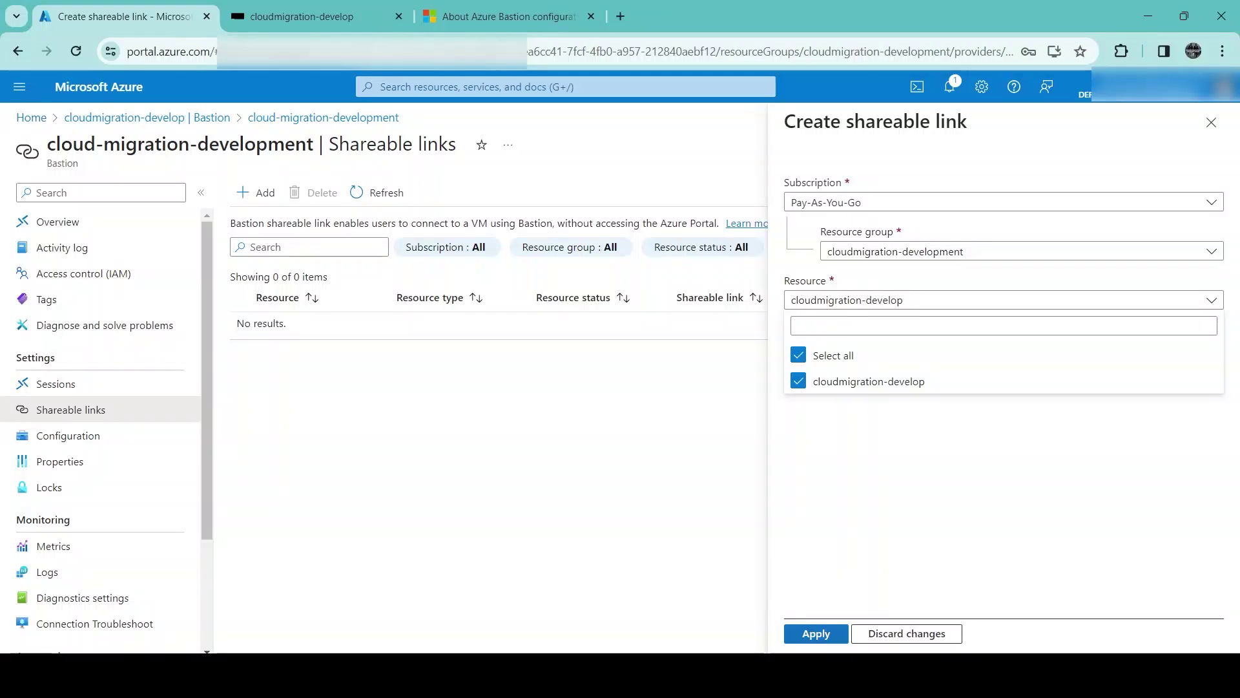
left_click(816, 633)
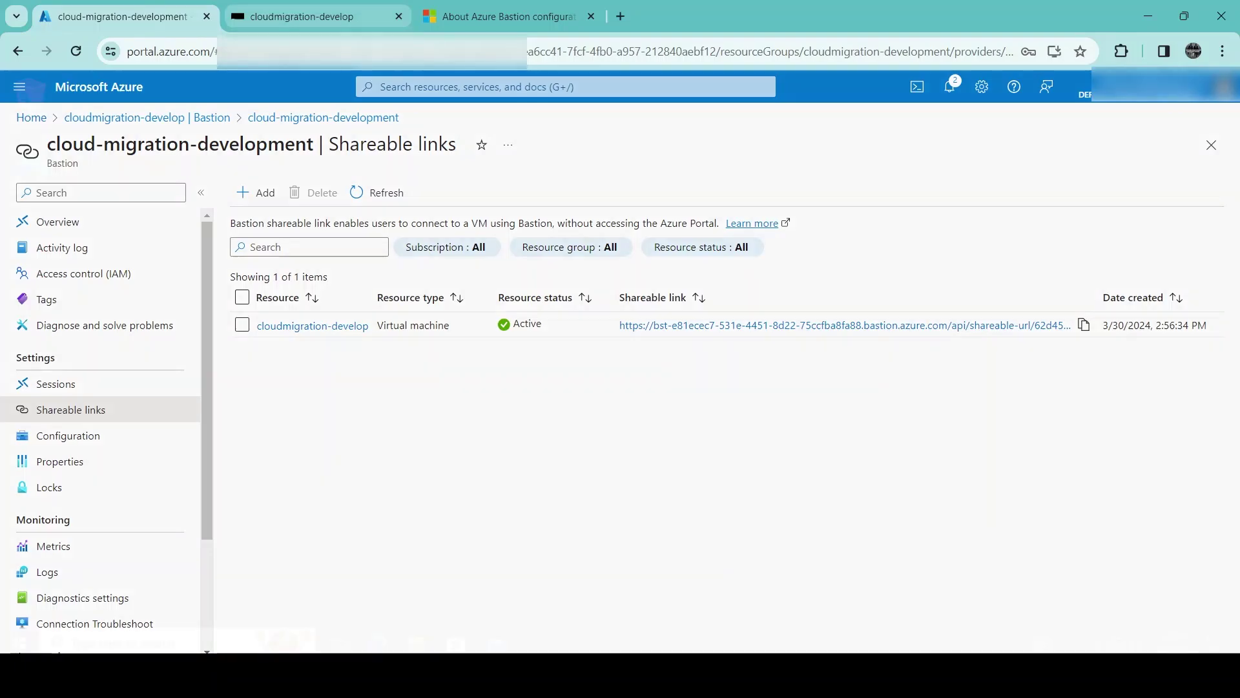
Close the open cloudmigration-develop remote session and copy the virtual machine's shareable link
left_click(349, 17)
left_click(399, 16)
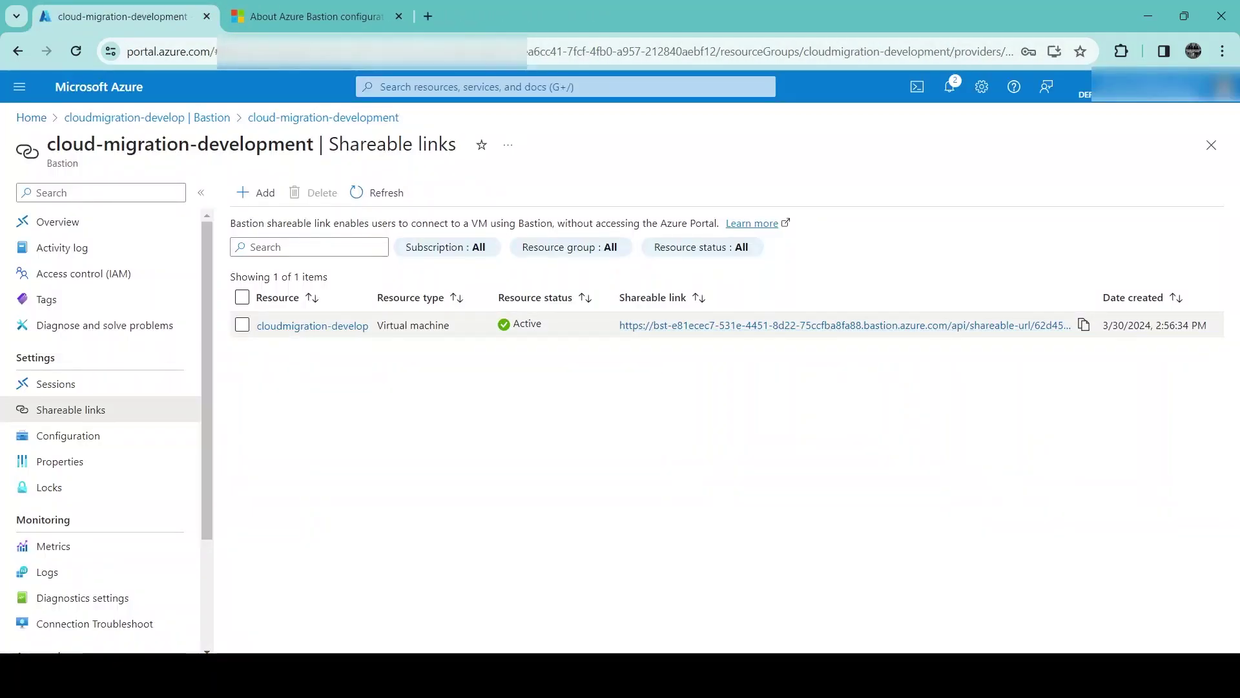
left_click(1084, 324)
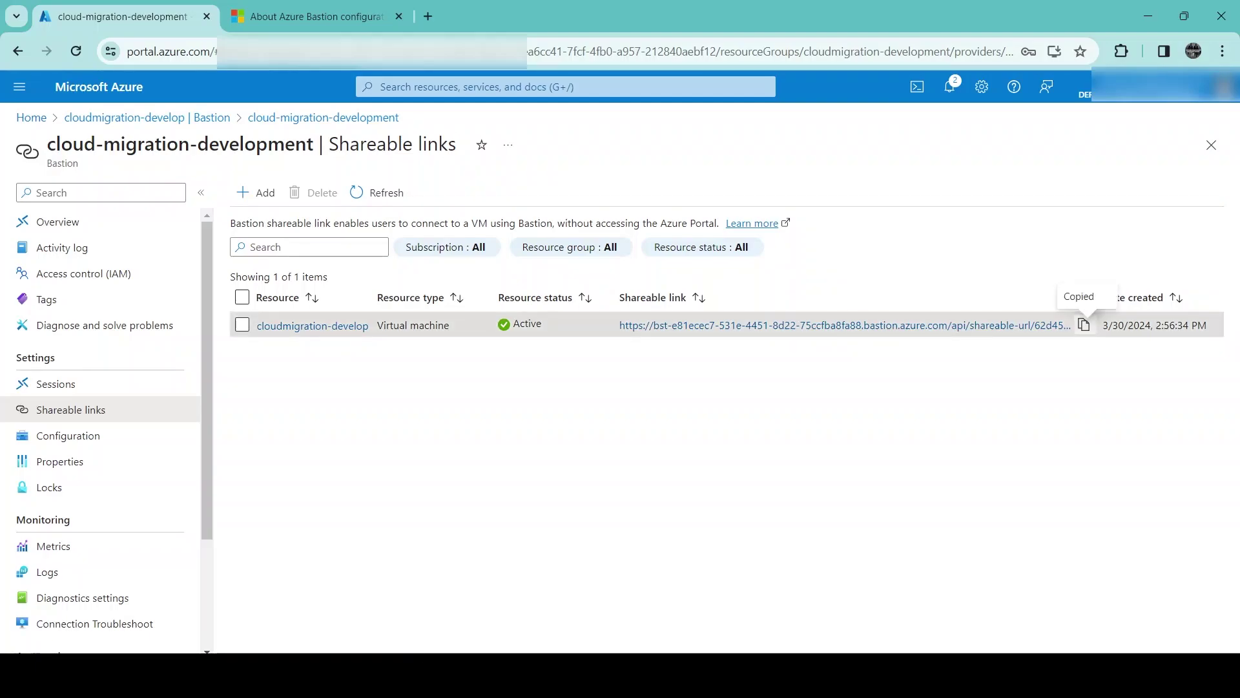
Open the copied shareable link in a new Incognito browser window
key("ctrl+shift+n")
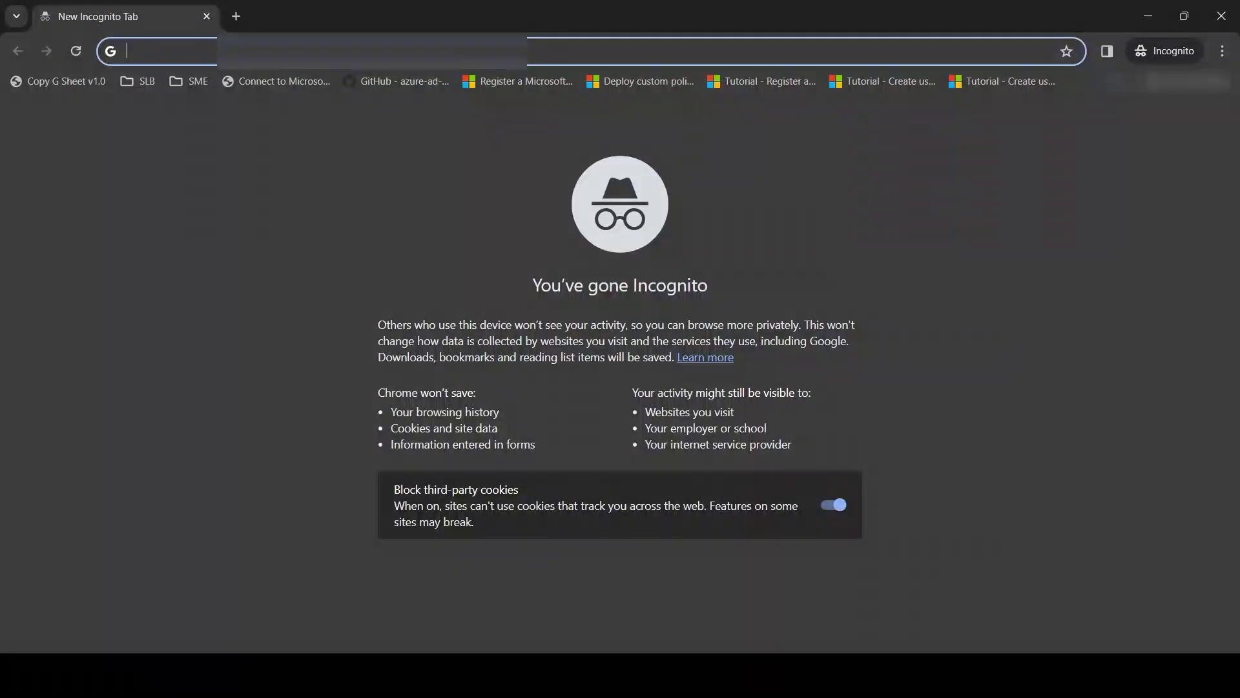
right_click(221, 52)
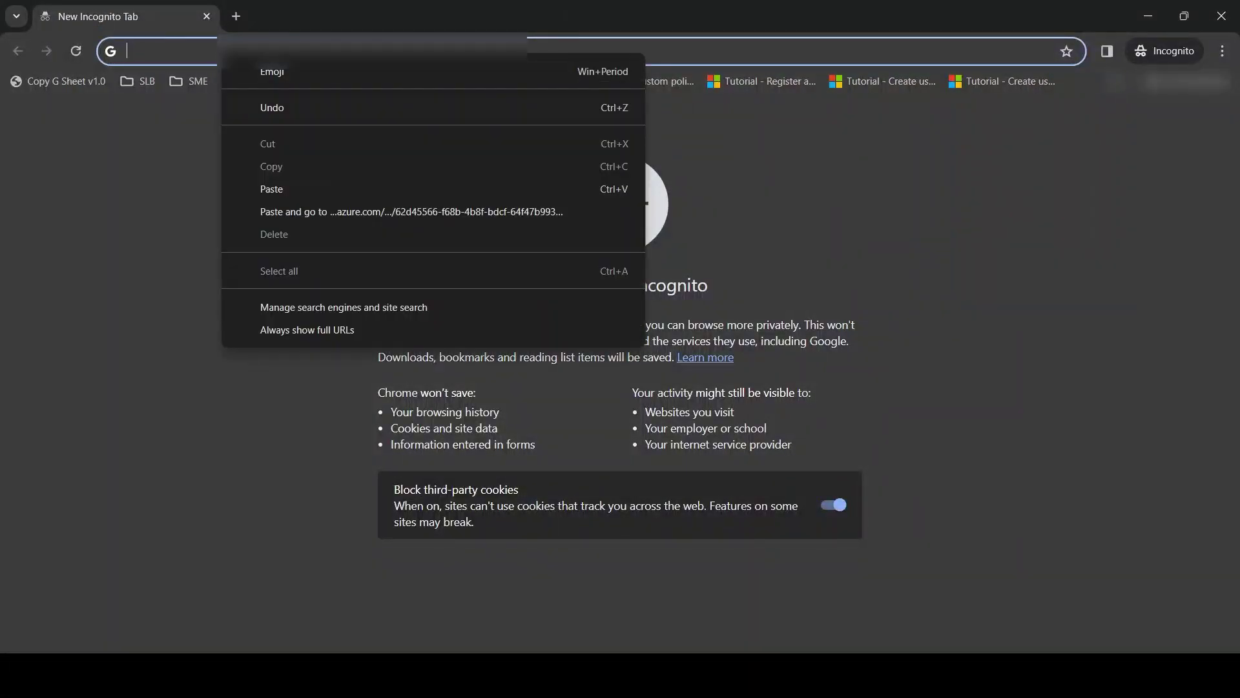
left_click(271, 189)
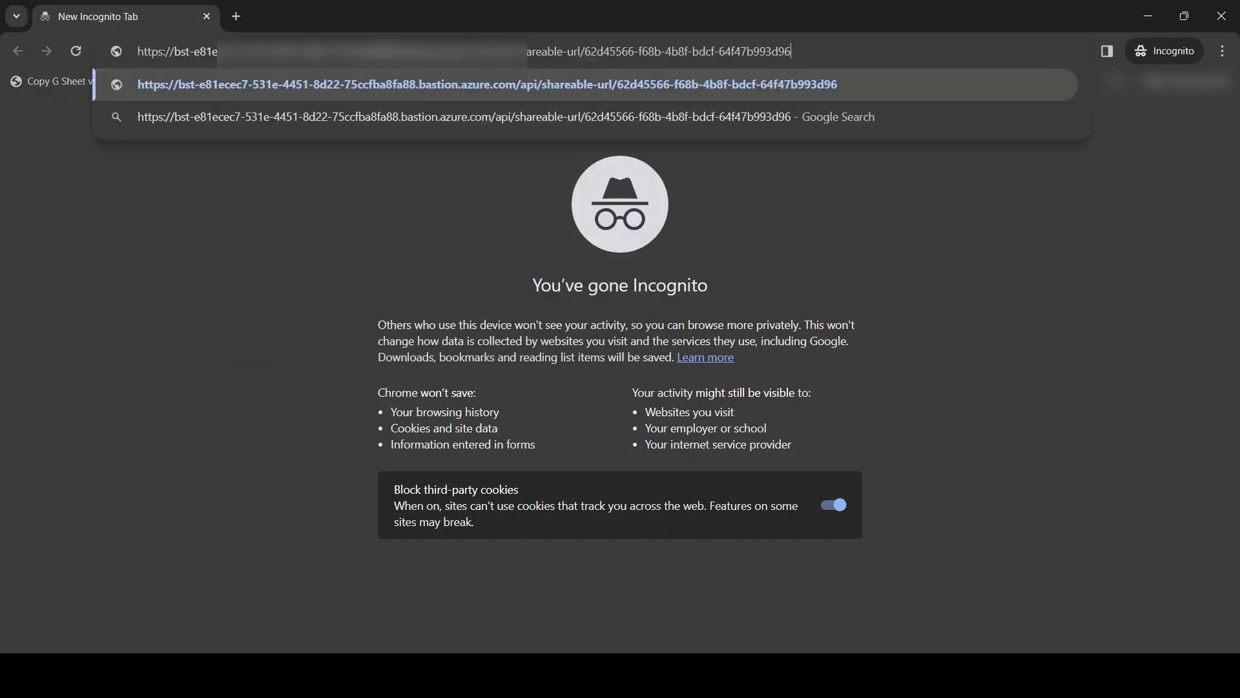
key("Return")
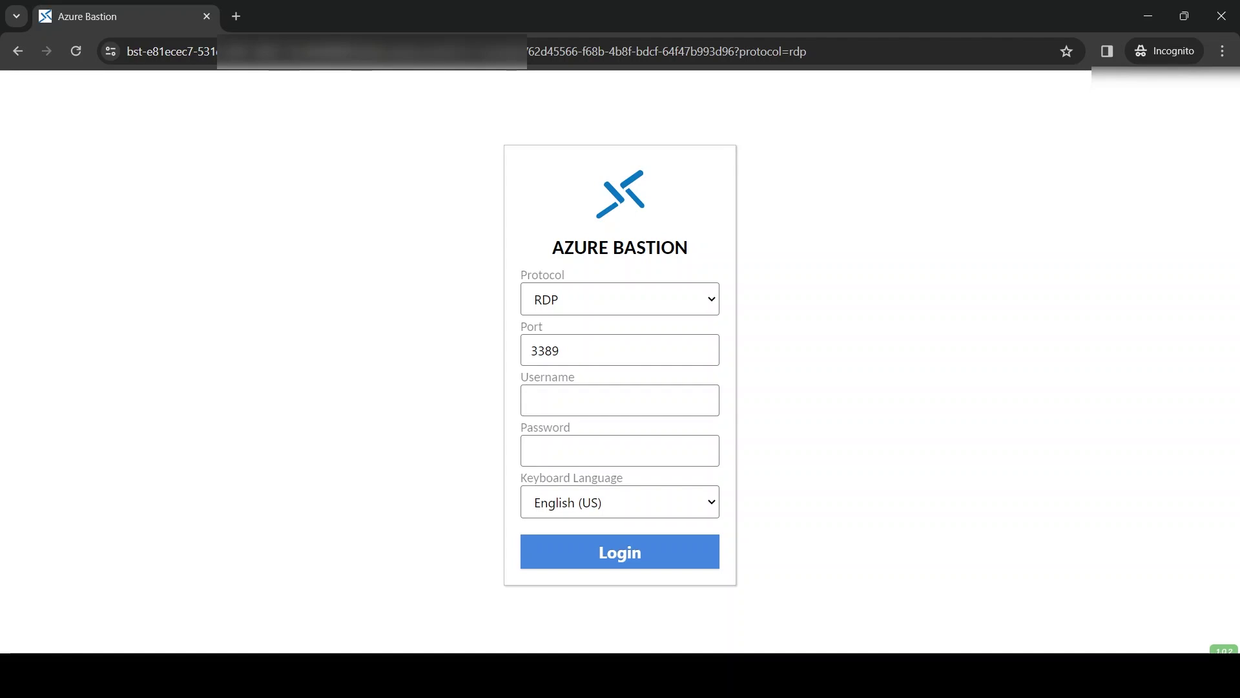
Log in over RDP with the username cloudmigration and the VM password, allowing clipboard access
left_click(619, 401)
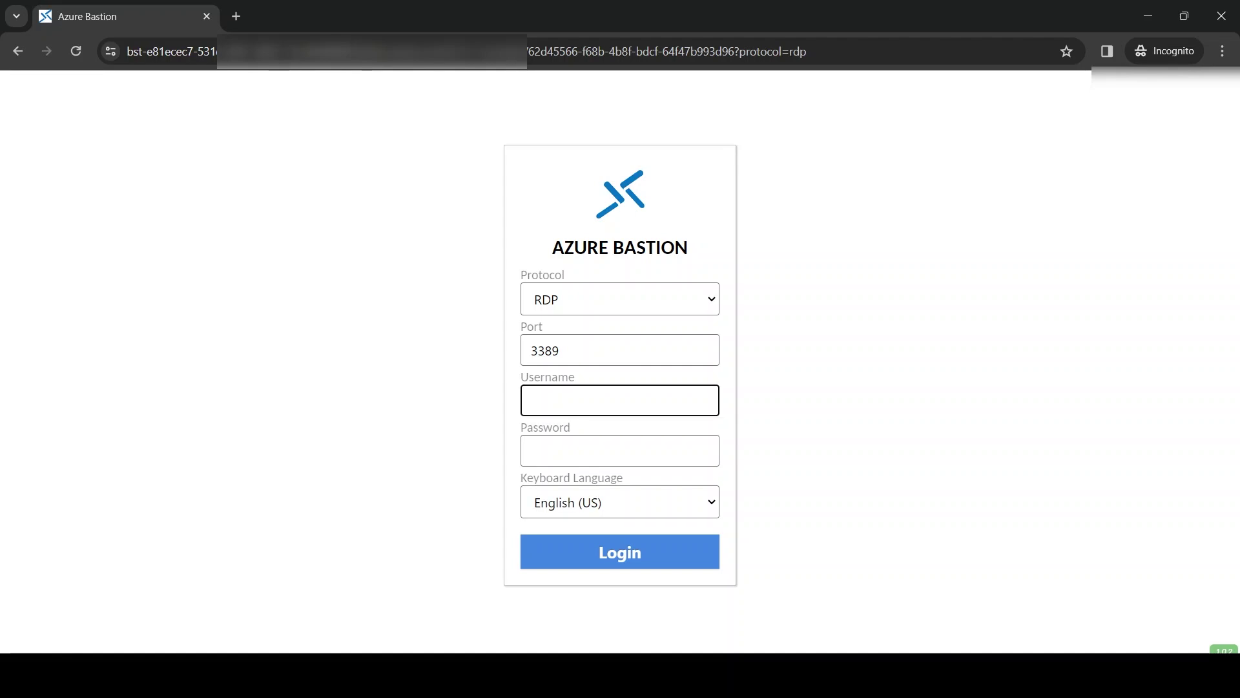
type("cloudmigration")
key("Tab")
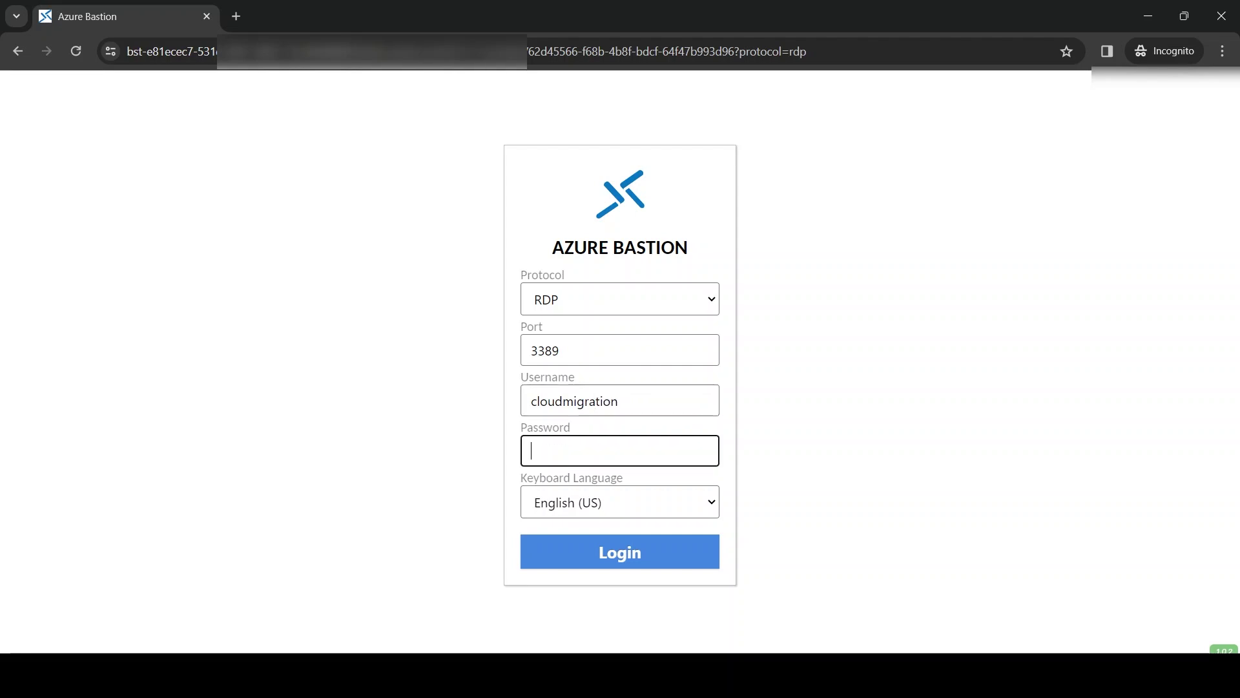
type("•••")
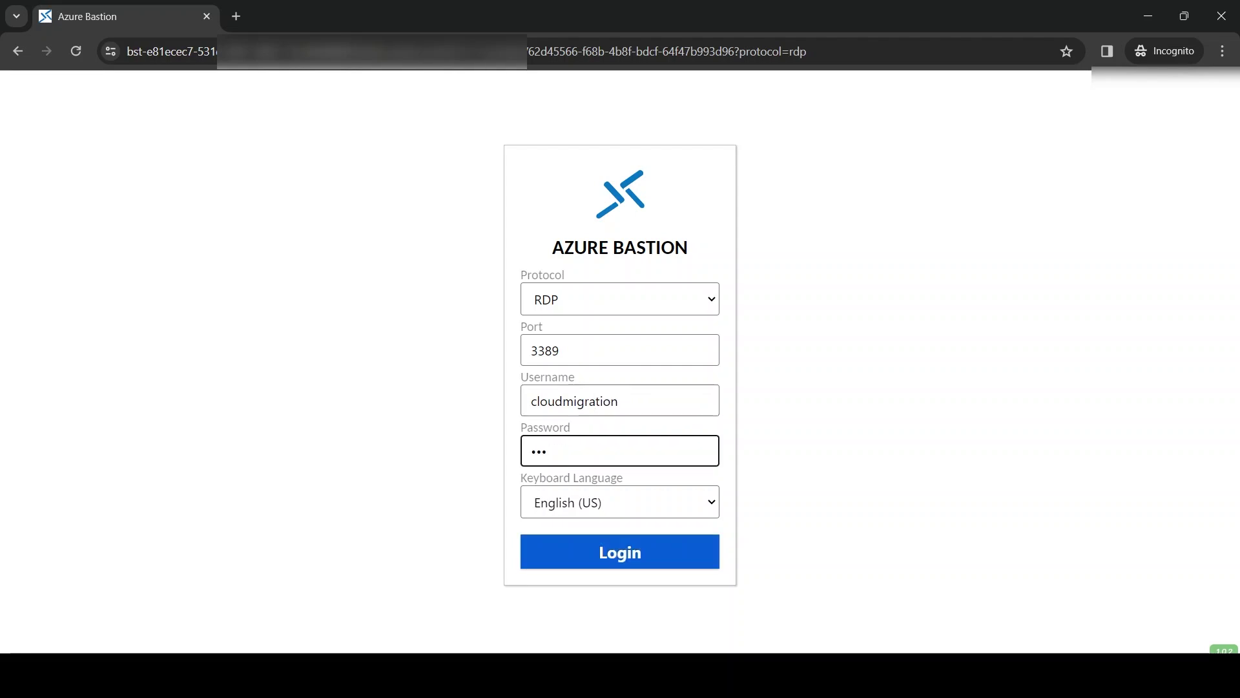
type("•••••••")
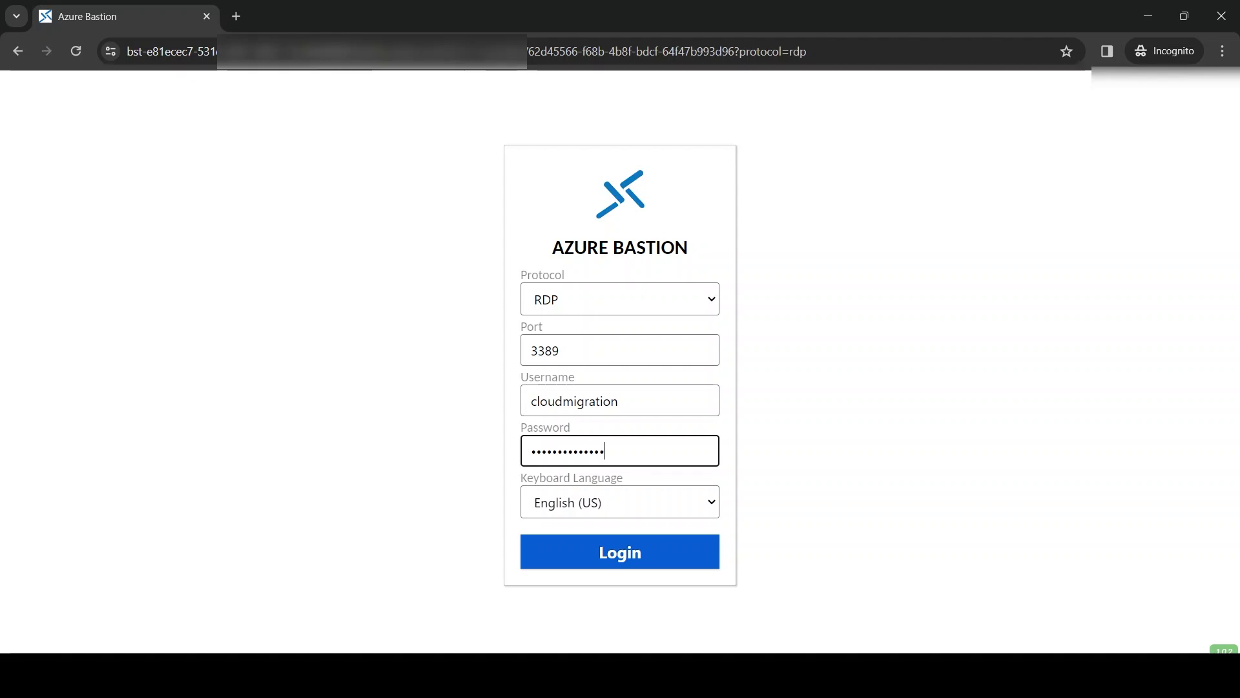
key("Return")
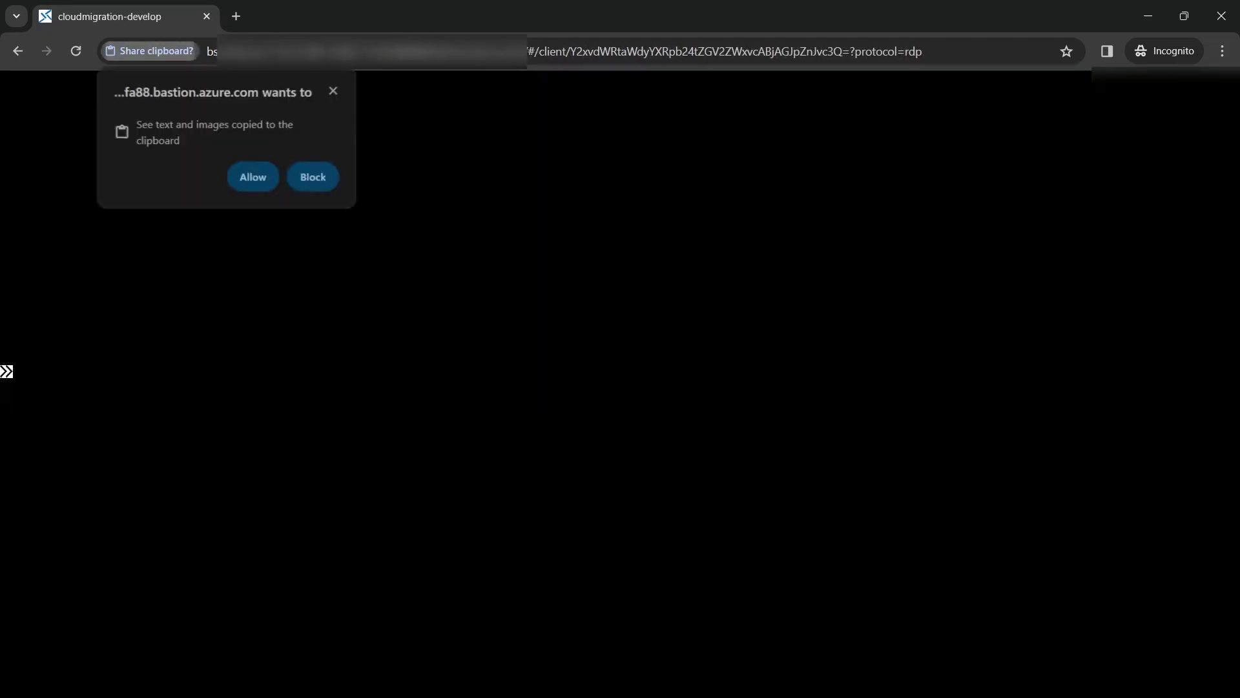
left_click(253, 177)
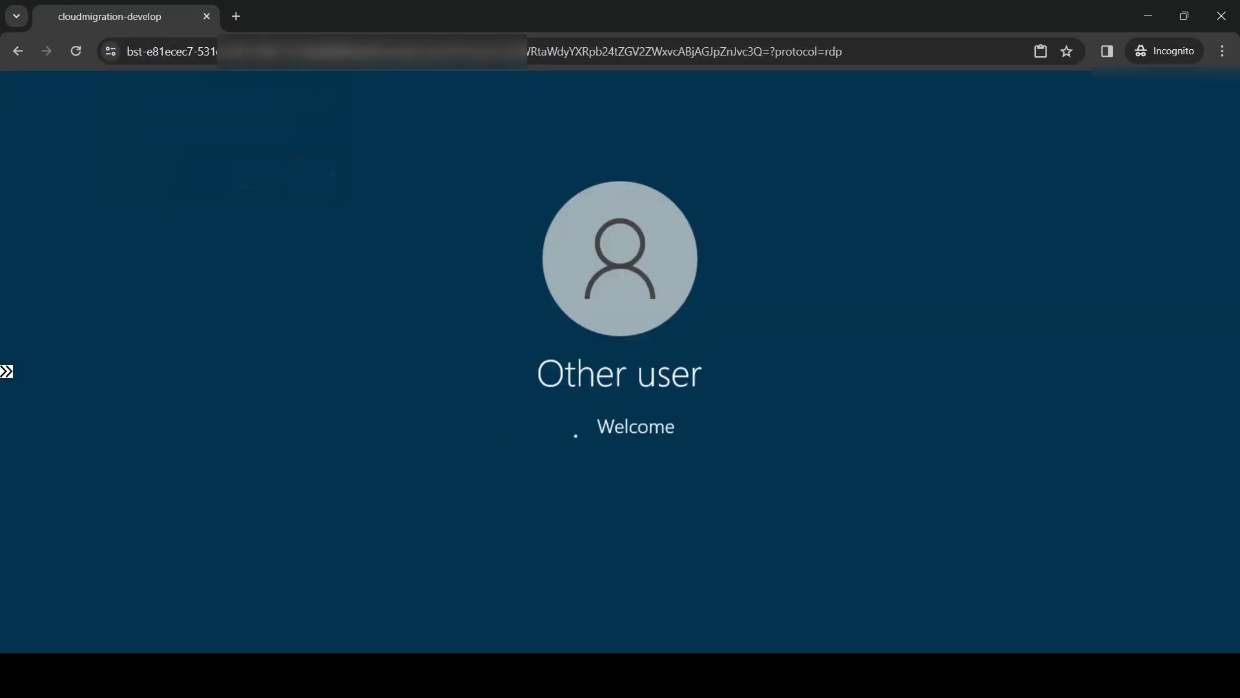